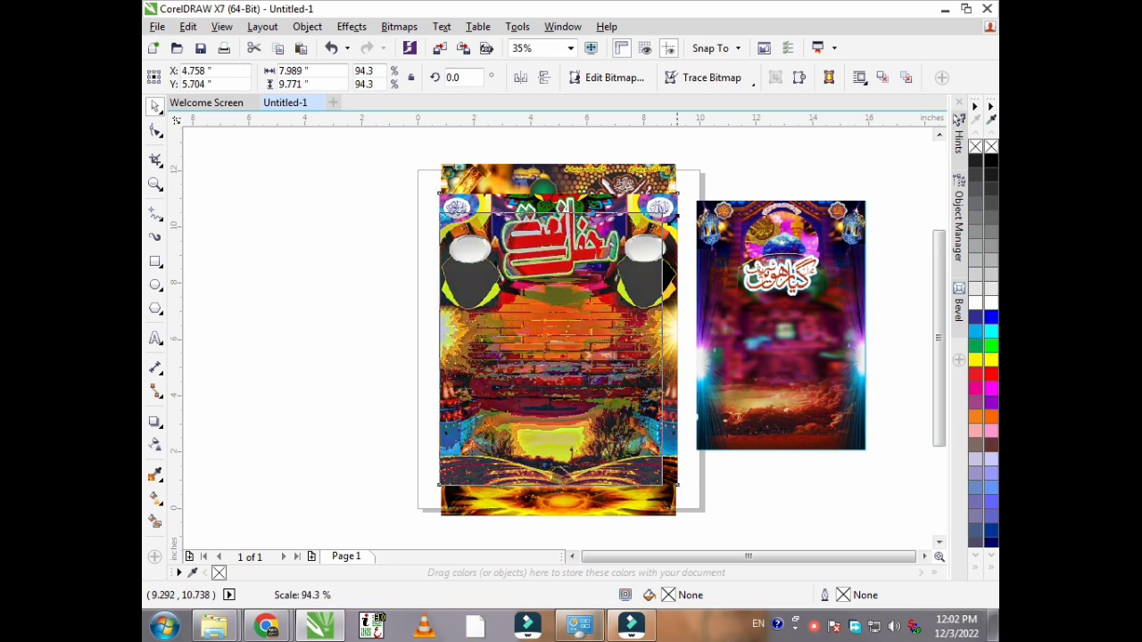
Step: Spread the stacked poster bitmaps apart into a row, with the brick-wall poster outermost and the blue arch poster beside the purple one
{"action": "left_click_drag", "start_coordinate": [540, 327], "coordinate": [327, 266]}
{"action": "left_click", "coordinate": [561, 334]}
{"action": "left_click_drag", "start_coordinate": [681, 156], "coordinate": [599, 275]}
{"action": "left_click_drag", "start_coordinate": [582, 355], "coordinate": [614, 353]}
Step: Adjust the blue arch poster with Brightness/Contrast/Intensity set to brightness -4, contrast 27 and intensity -8
{"action": "left_click", "coordinate": [352, 26]}
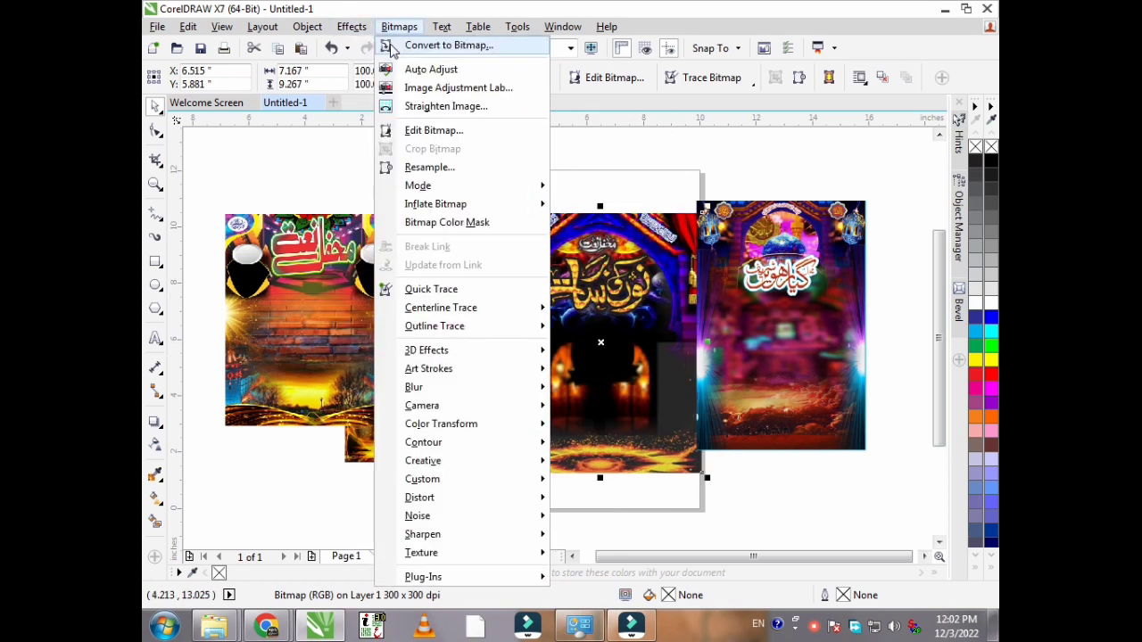
{"action": "mouse_move", "coordinate": [378, 46]}
{"action": "left_click", "coordinate": [551, 131]}
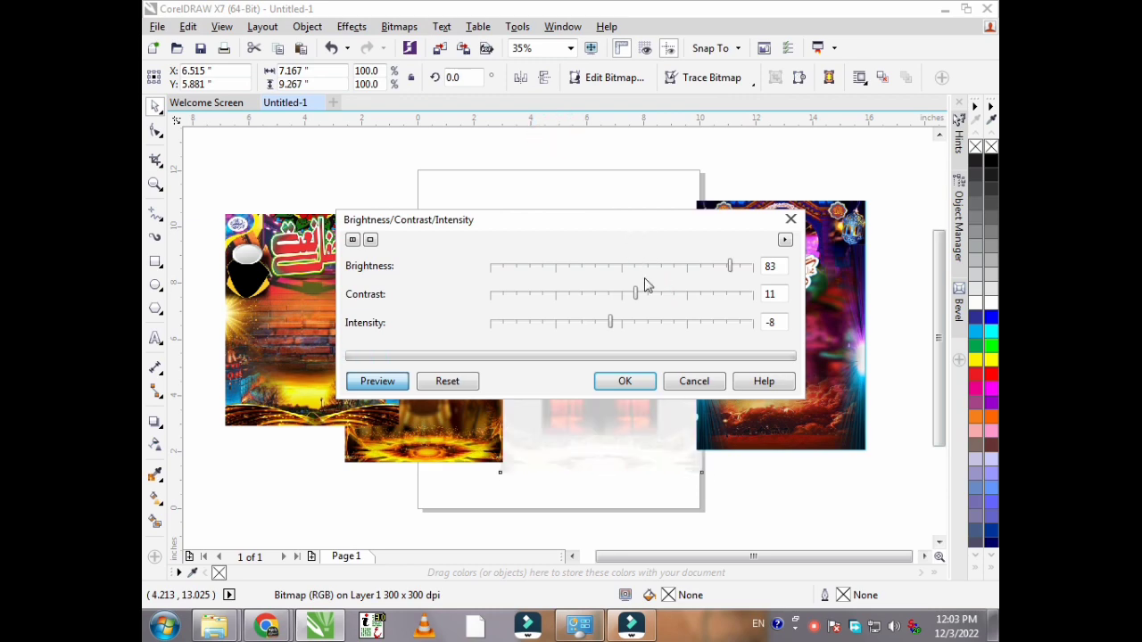
{"action": "left_click_drag", "start_coordinate": [631, 221], "coordinate": [698, 423]}
{"action": "left_click", "coordinate": [682, 467]}
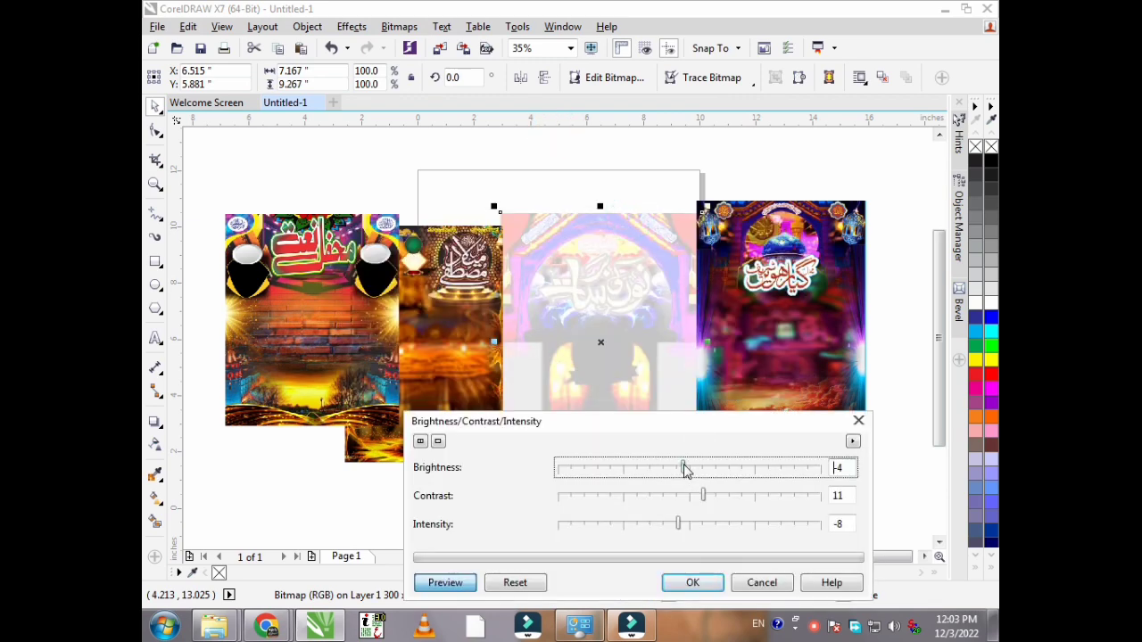
{"action": "left_click", "coordinate": [724, 497]}
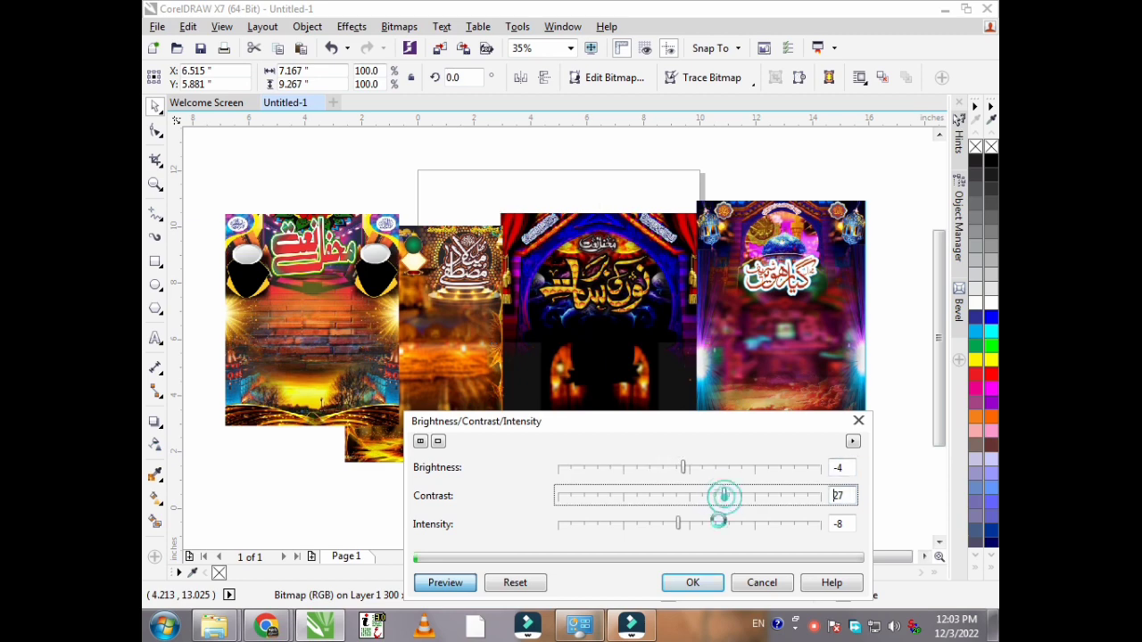
{"action": "left_click", "coordinate": [693, 584]}
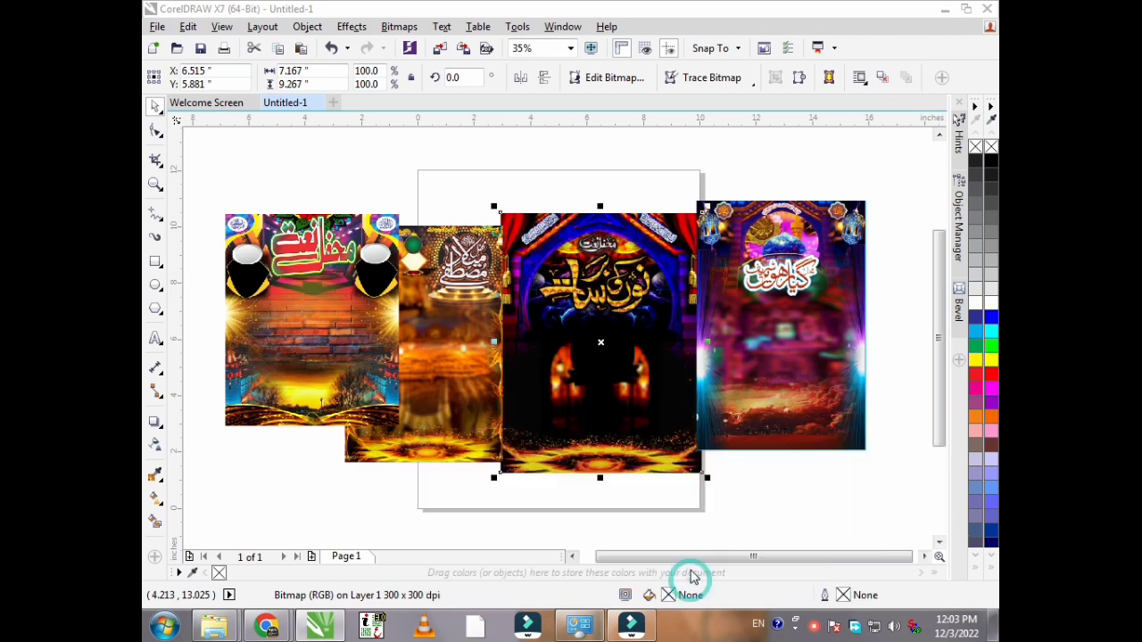
Step: Shift the purple curtain poster and the blue arch poster about 2 inches to the right, keeping them side by side
{"action": "left_click", "coordinate": [762, 290]}
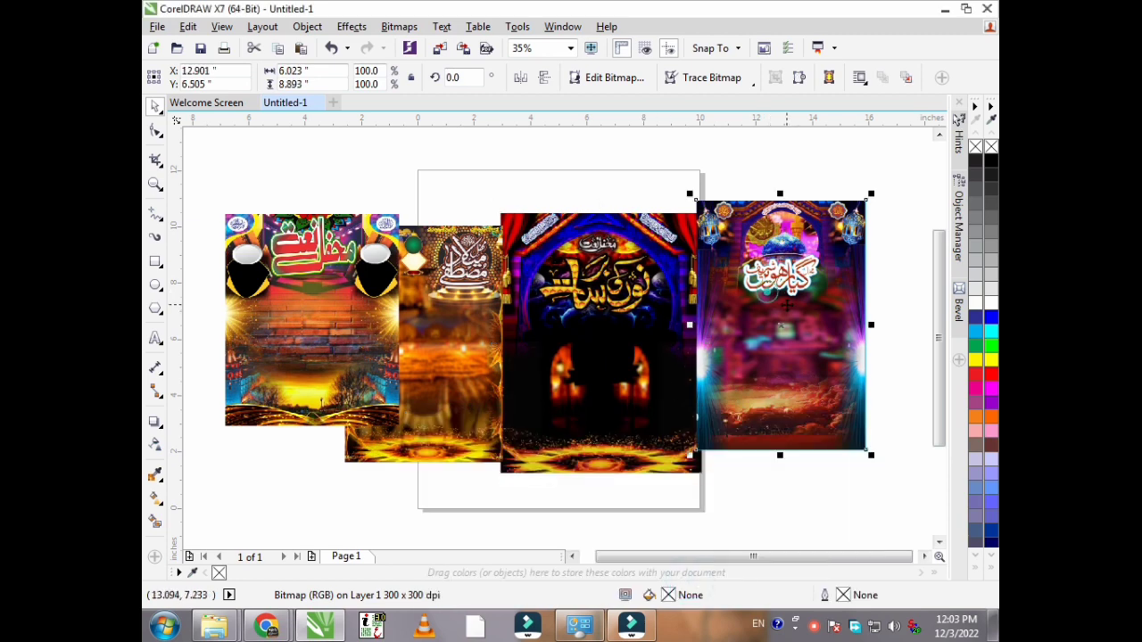
{"action": "left_click_drag", "start_coordinate": [762, 290], "coordinate": [818, 303]}
{"action": "left_click_drag", "start_coordinate": [643, 307], "coordinate": [694, 308]}
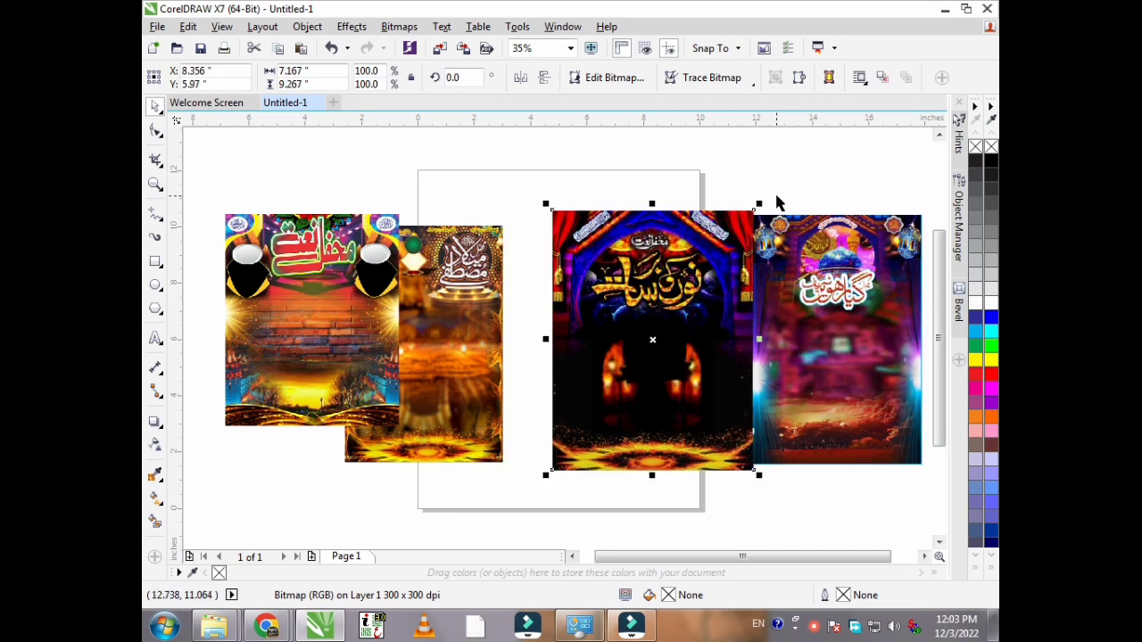
Step: Scale the blue arch poster down to 92.9% and nudge it upward to line up with the purple poster
{"action": "left_click_drag", "start_coordinate": [760, 203], "coordinate": [744, 219]}
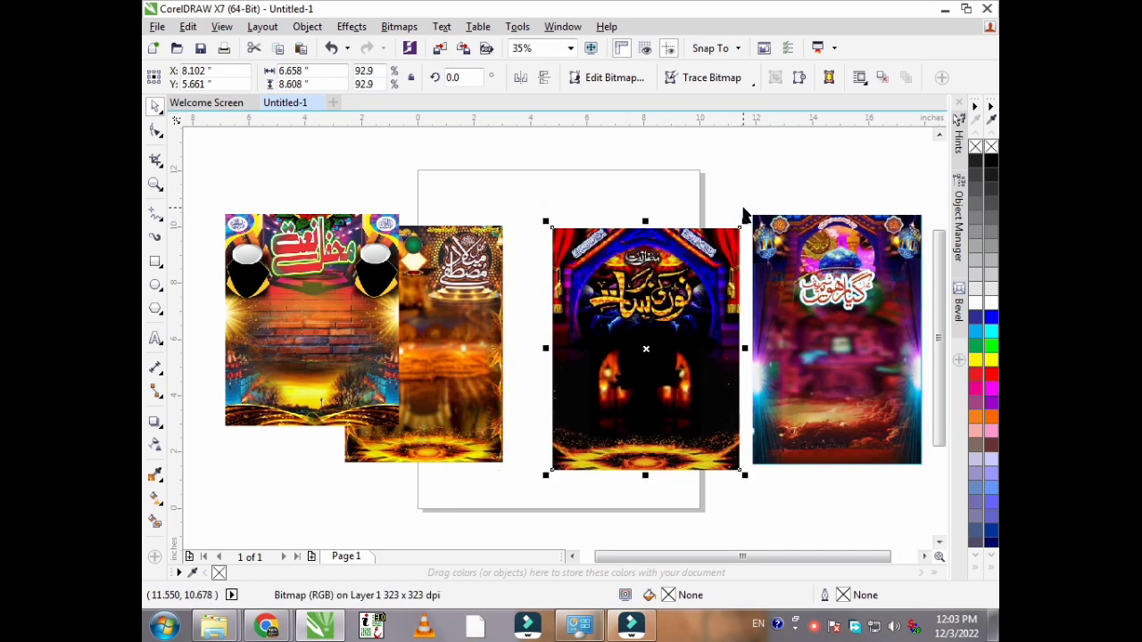
{"action": "key", "text": "Up"}
{"action": "key", "text": "Up"}
{"action": "key", "text": "Up"}
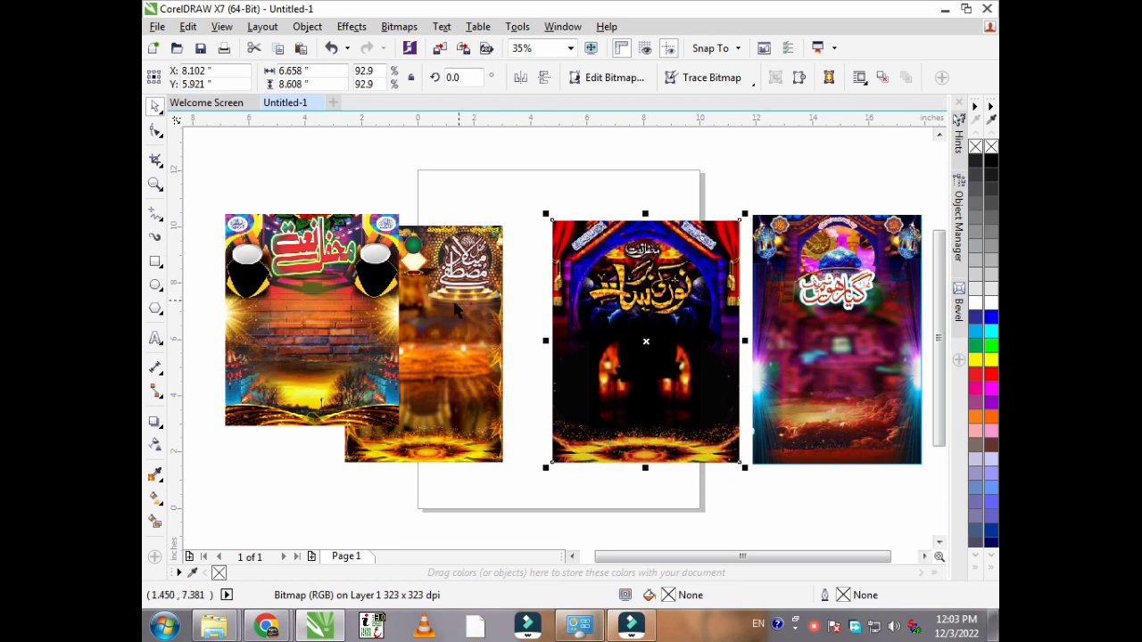
Step: Move the golden poster against the blue arch poster and the brick-wall poster further left, clear of the others
{"action": "left_click_drag", "start_coordinate": [457, 310], "coordinate": [507, 300]}
{"action": "left_click", "coordinate": [337, 314]}
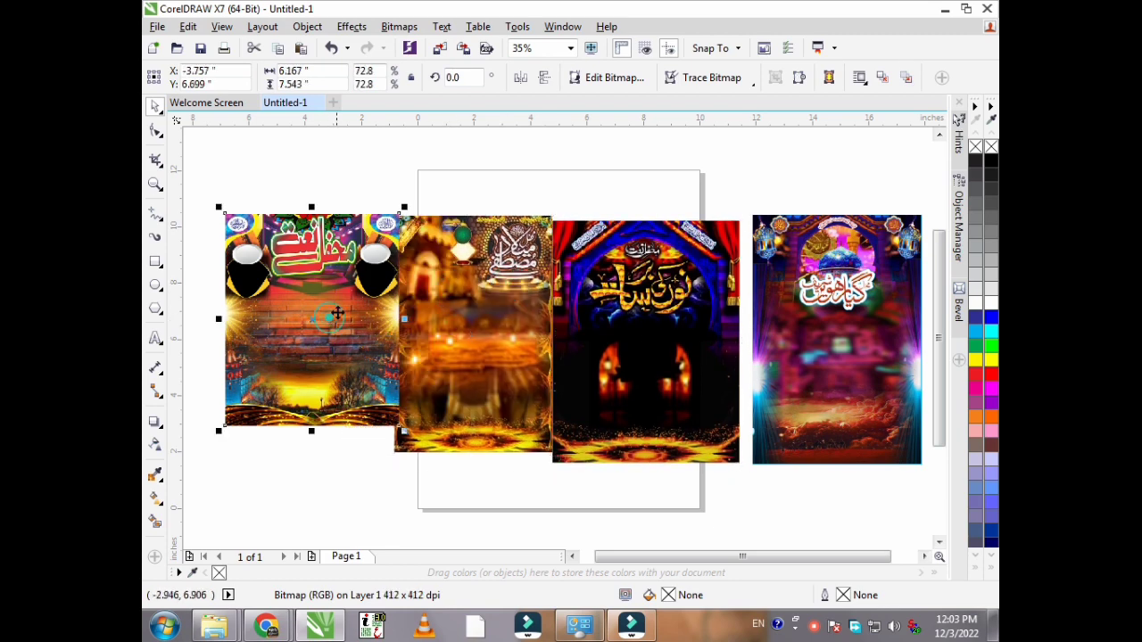
{"action": "left_click_drag", "start_coordinate": [338, 314], "coordinate": [283, 324]}
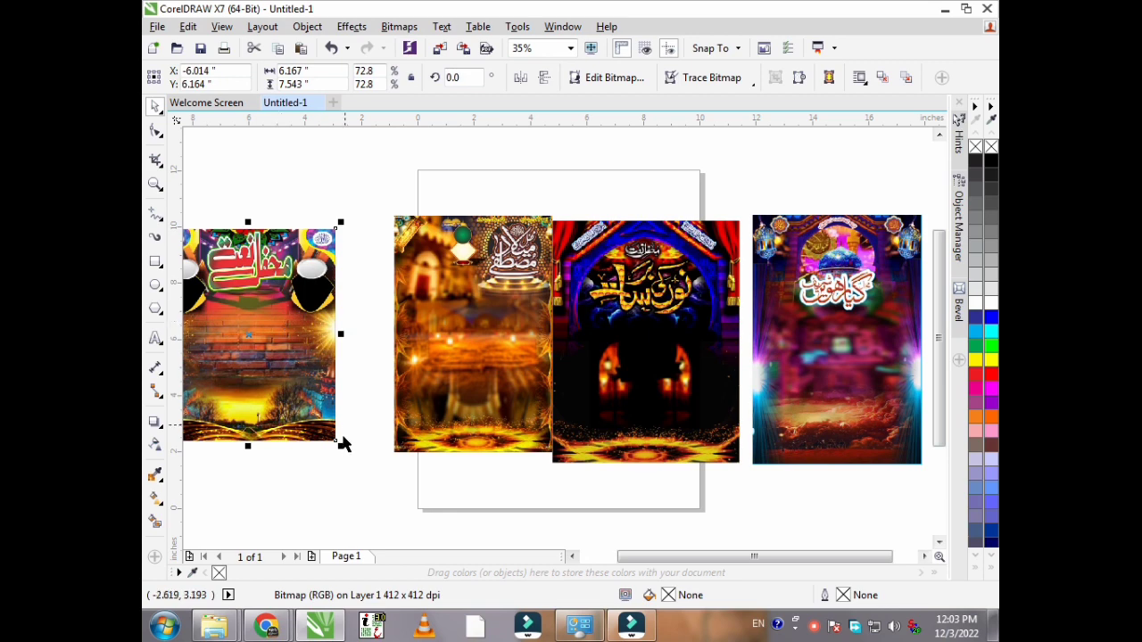
Step: Resize the brick-wall poster to 80.8%, about 6.85 by 8.37 inches, and position it beside the golden poster
{"action": "left_click_drag", "start_coordinate": [341, 448], "coordinate": [363, 474]}
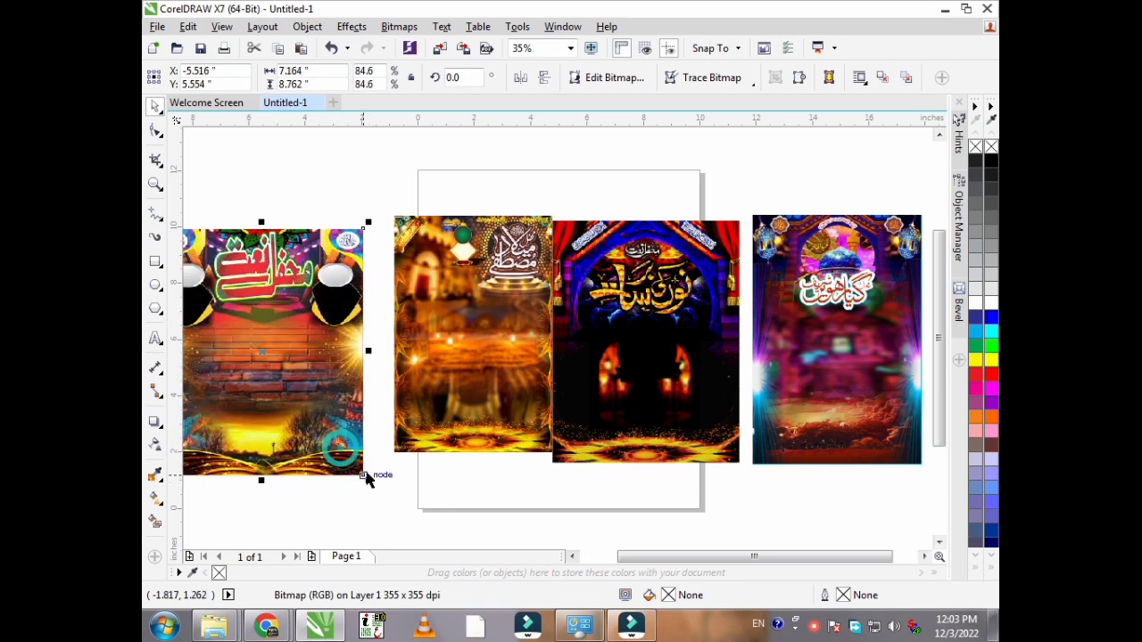
{"action": "left_click_drag", "start_coordinate": [309, 399], "coordinate": [318, 392]}
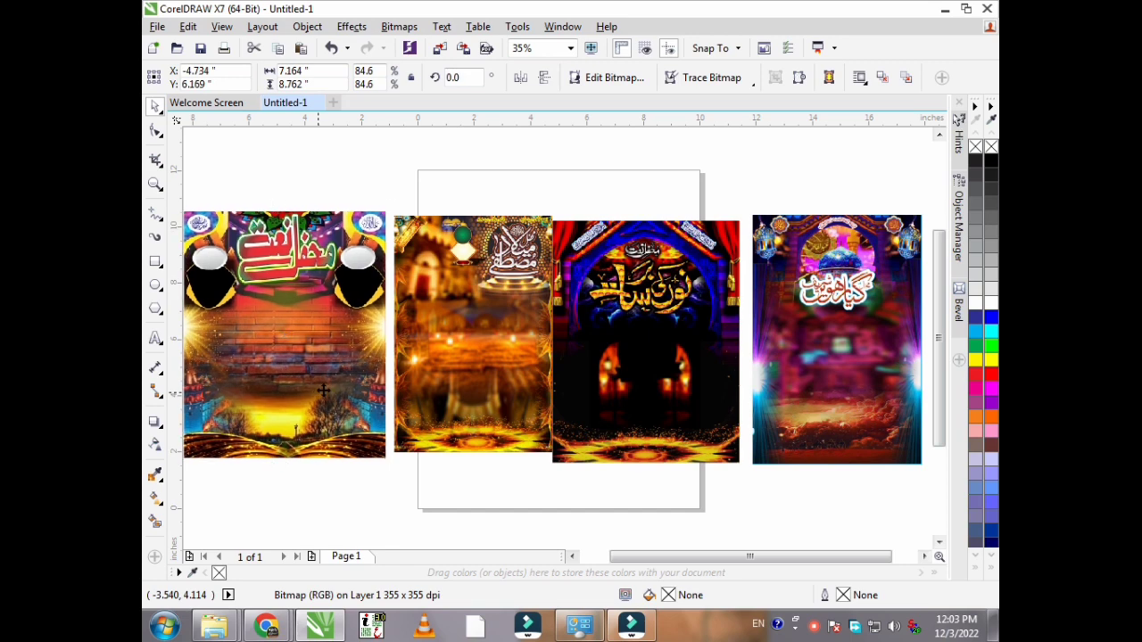
{"action": "left_click", "coordinate": [460, 291]}
{"action": "left_click", "coordinate": [326, 299]}
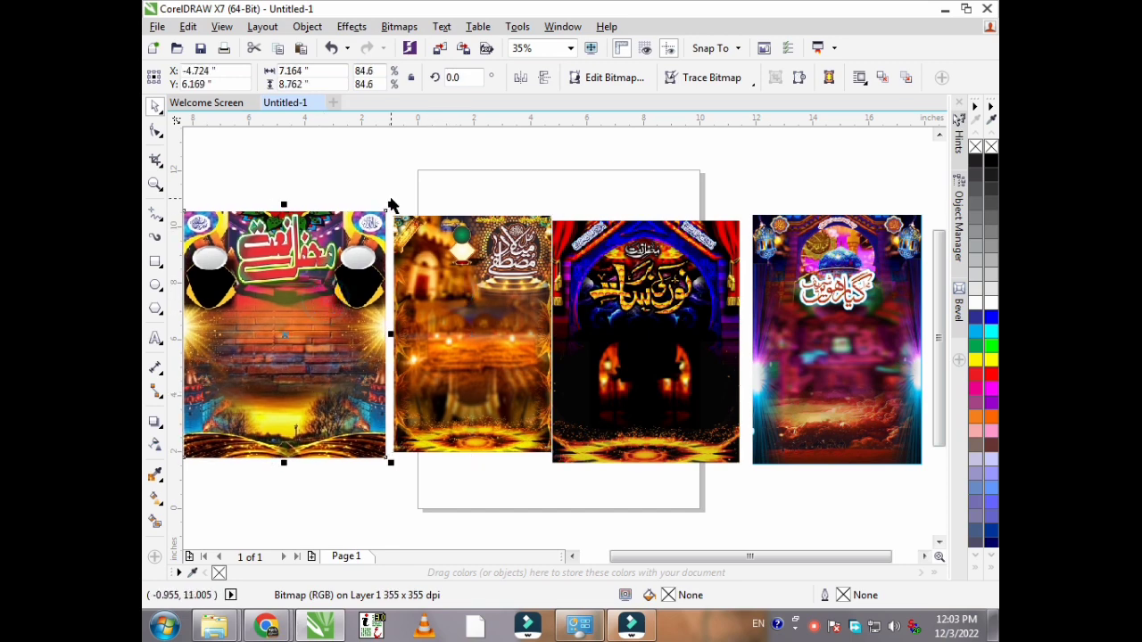
{"action": "left_click_drag", "start_coordinate": [390, 208], "coordinate": [380, 220]}
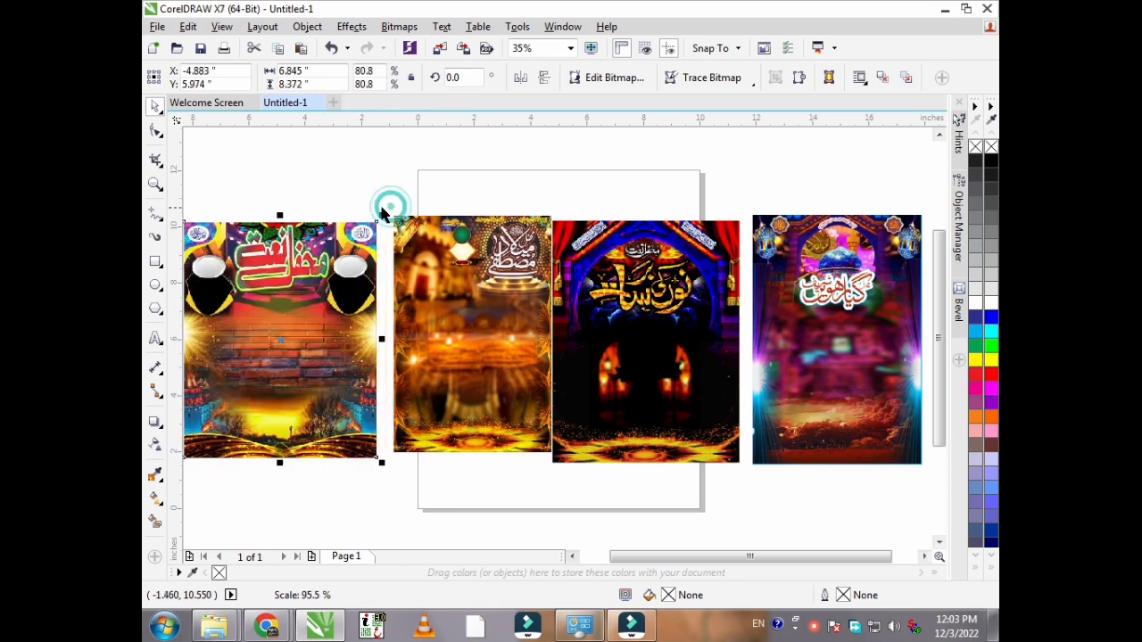
Step: Move the golden poster close to the brick-wall poster at matching height and shift the purple poster slightly down
{"action": "left_click", "coordinate": [493, 304]}
{"action": "left_click_drag", "start_coordinate": [494, 304], "coordinate": [480, 301]}
{"action": "left_click", "coordinate": [632, 314]}
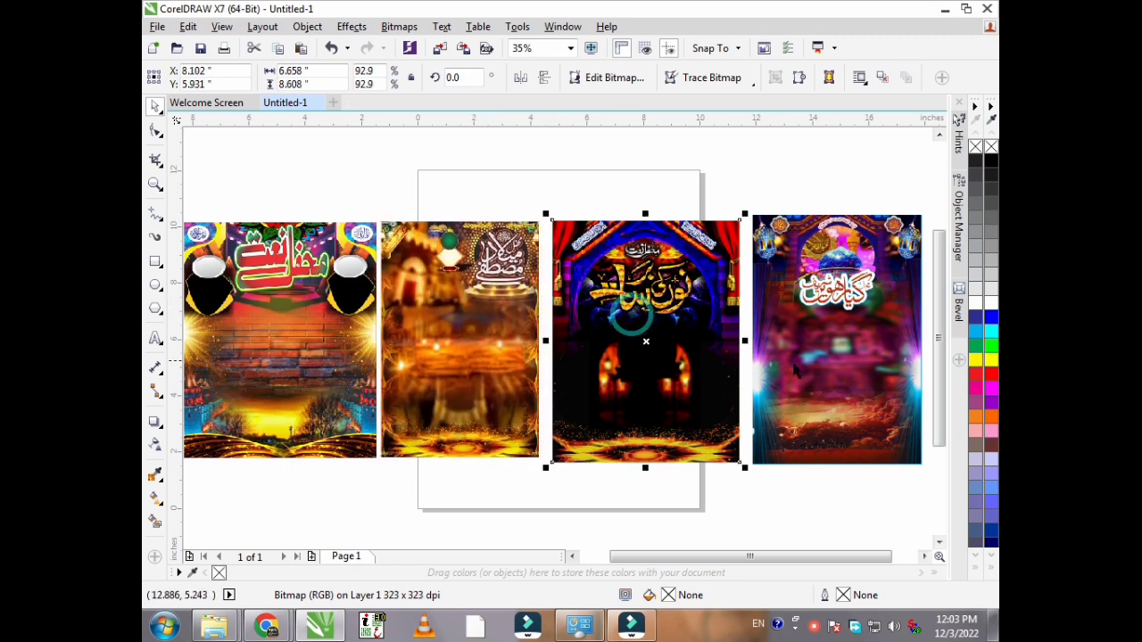
{"action": "left_click", "coordinate": [853, 380]}
{"action": "left_click_drag", "start_coordinate": [852, 380], "coordinate": [853, 382]}
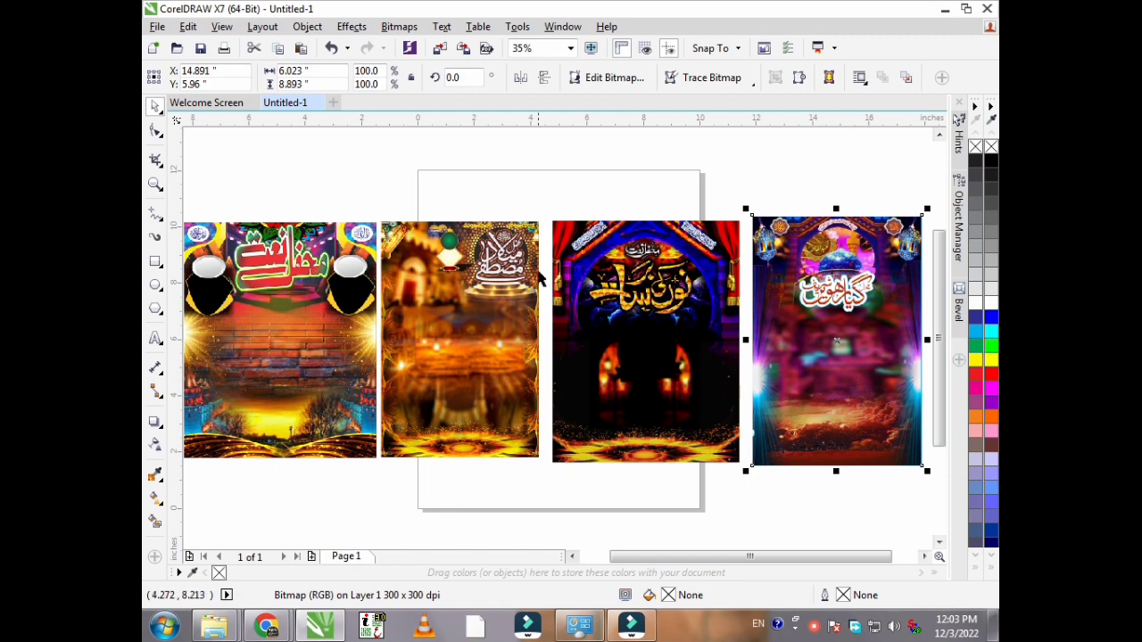
Step: Move the purple curtain poster about 5 inches to the right, away from the other three posters
{"action": "scroll", "coordinate": [546, 252], "scroll_direction": "down", "scroll_amount": 2}
{"action": "left_click", "coordinate": [852, 304]}
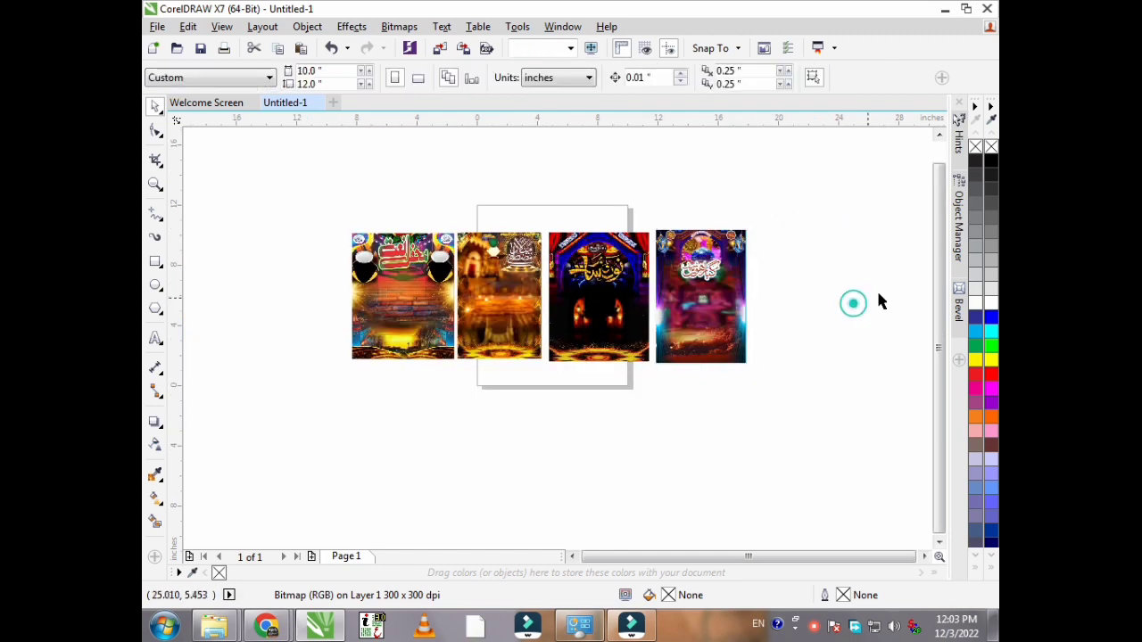
{"action": "scroll", "coordinate": [881, 257], "scroll_direction": "up", "scroll_amount": 2}
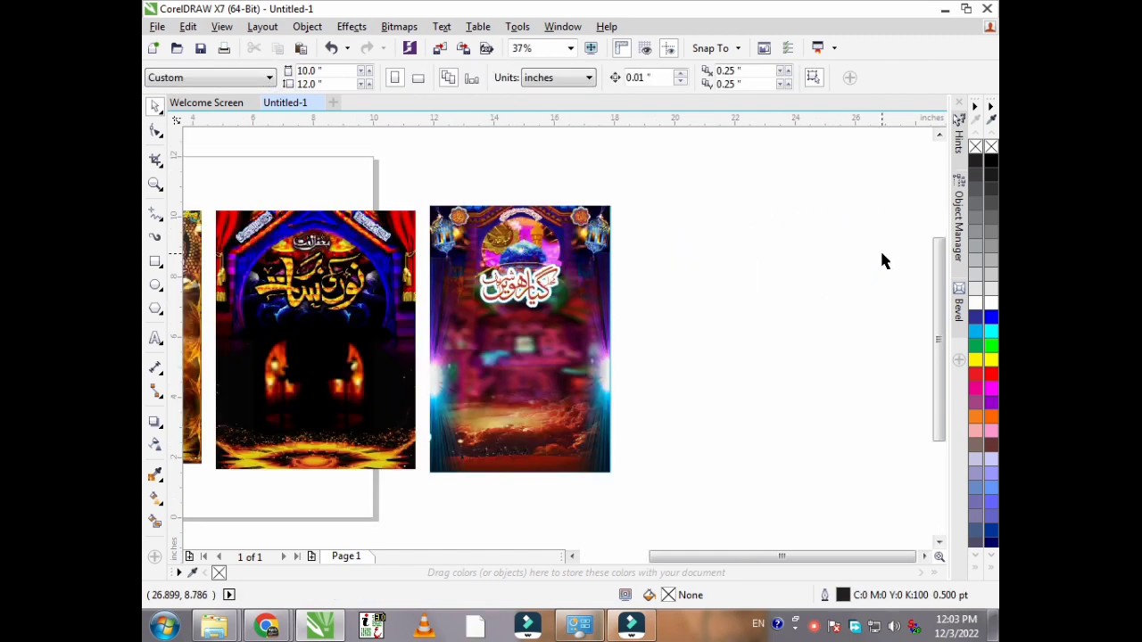
{"action": "left_click", "coordinate": [607, 272]}
{"action": "left_click_drag", "start_coordinate": [611, 270], "coordinate": [765, 274]}
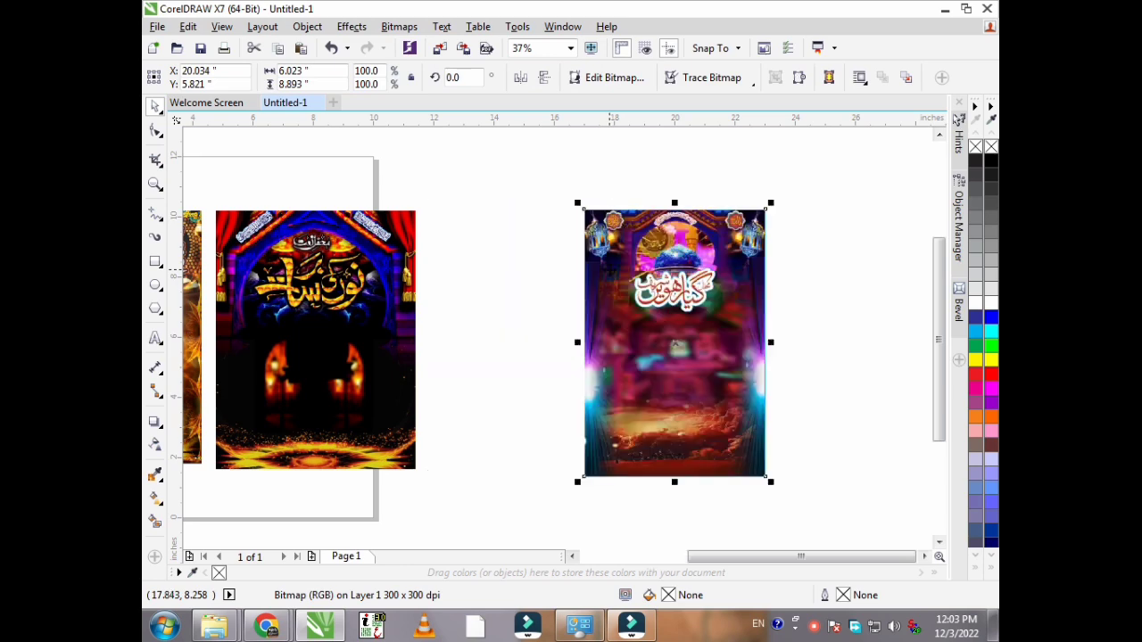
Step: Examine the lanterns, round calligraphy badges and dome in the upper part of the purple poster at close range
{"action": "left_click", "coordinate": [156, 185]}
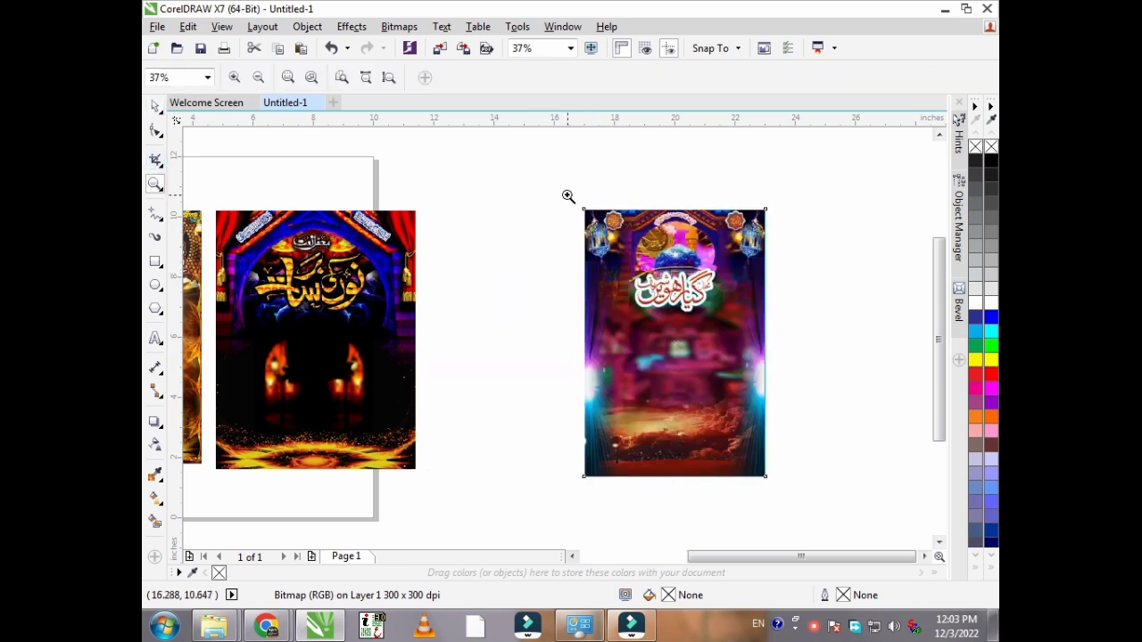
{"action": "left_click_drag", "start_coordinate": [569, 195], "coordinate": [627, 255]}
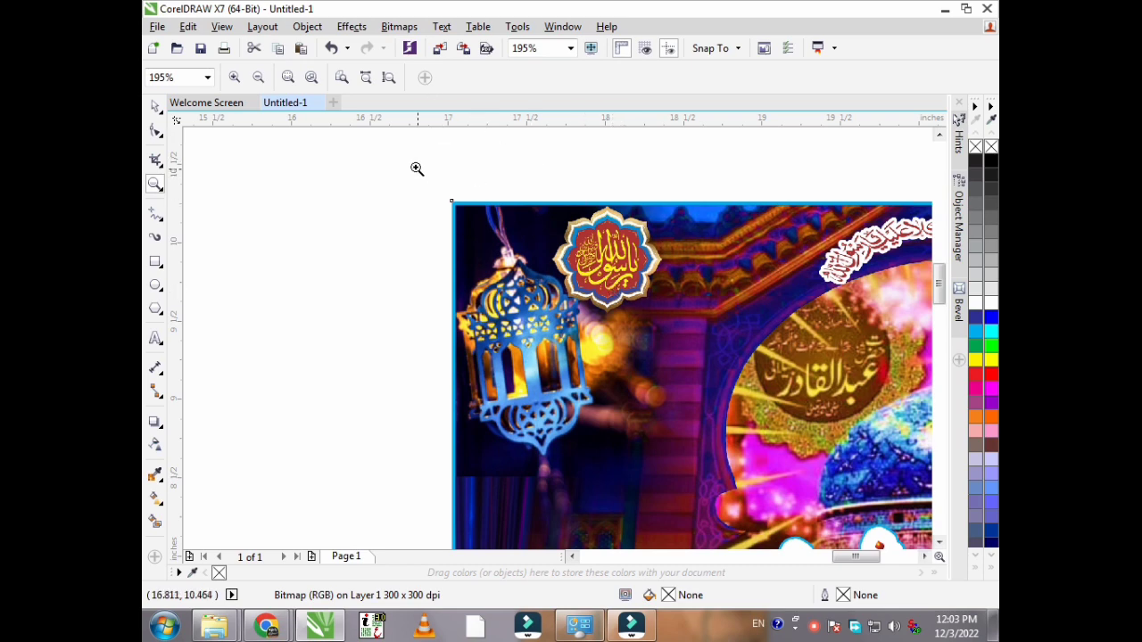
{"action": "left_click_drag", "start_coordinate": [417, 168], "coordinate": [716, 348]}
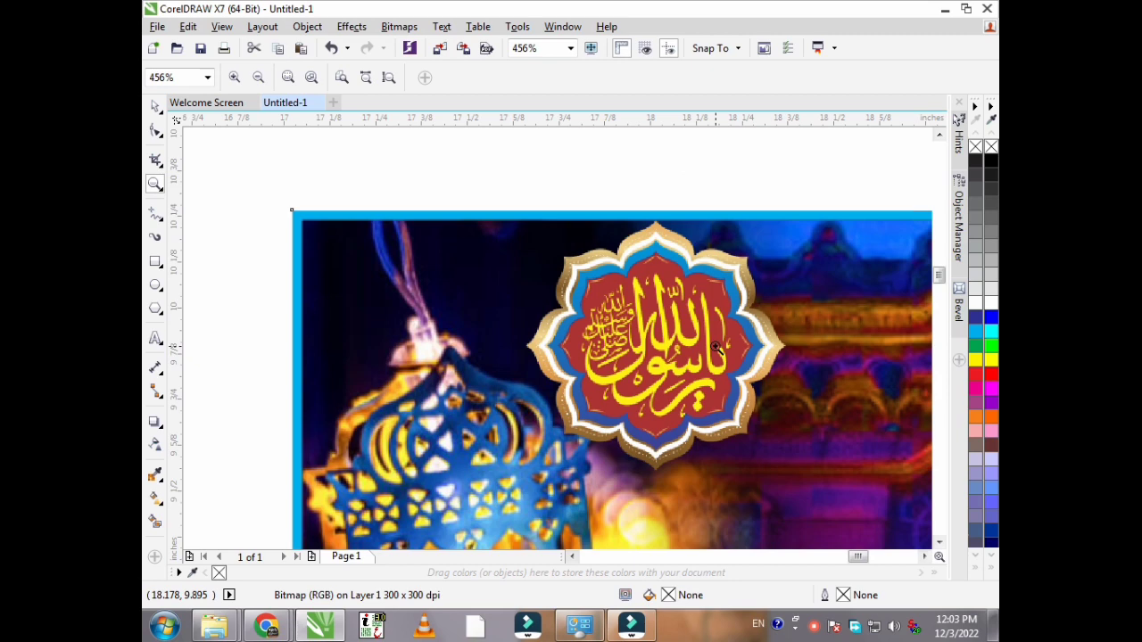
{"action": "scroll", "coordinate": [281, 173], "scroll_direction": "down", "scroll_amount": 4}
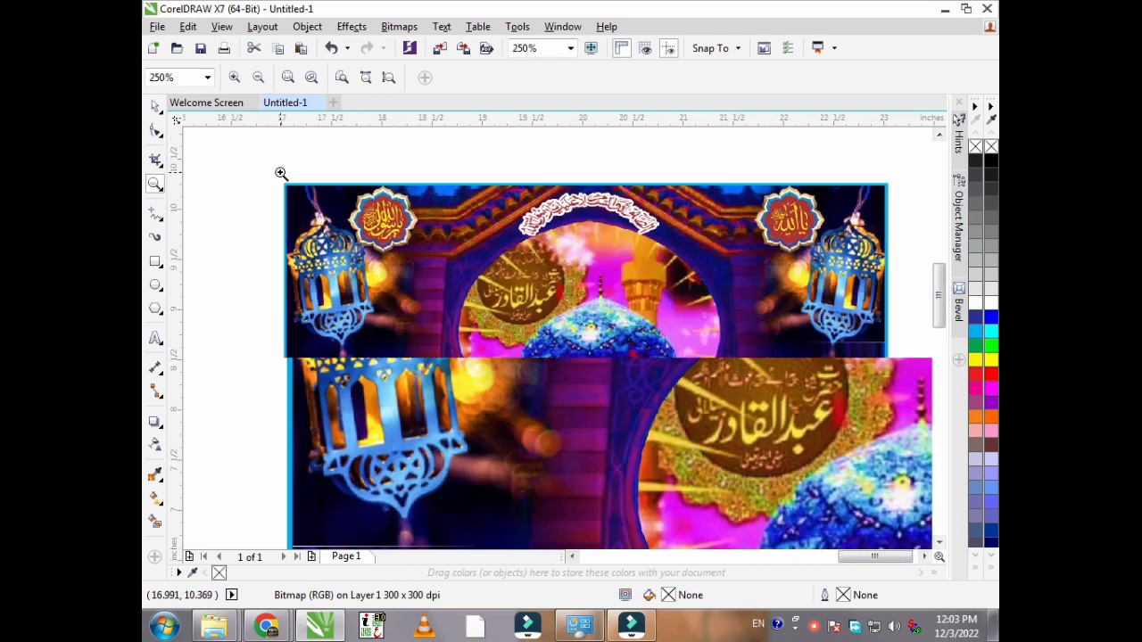
{"action": "left_click", "coordinate": [748, 159]}
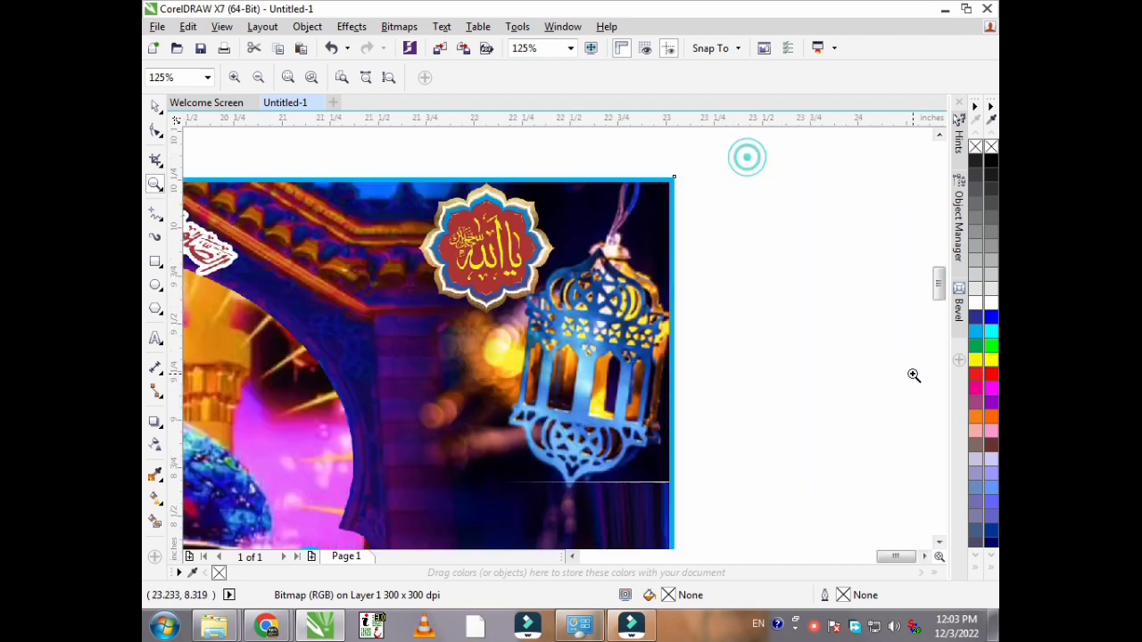
{"action": "scroll", "coordinate": [780, 222], "scroll_direction": "down", "scroll_amount": 2}
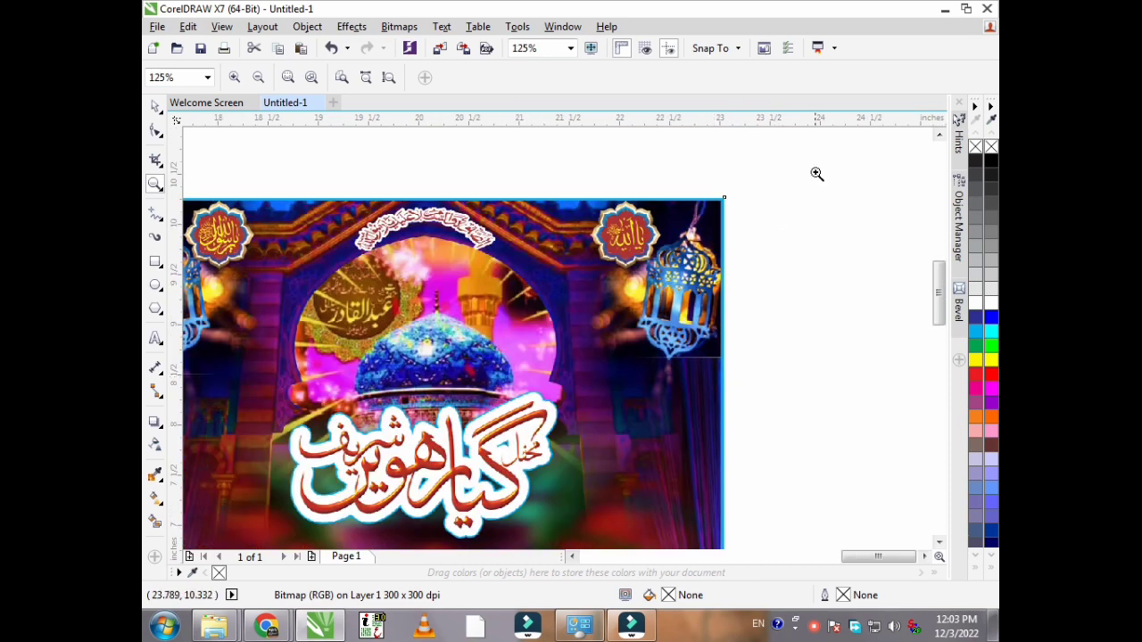
{"action": "scroll", "coordinate": [816, 173], "scroll_direction": "down", "scroll_amount": 2}
{"action": "scroll", "coordinate": [649, 328], "scroll_direction": "up", "scroll_amount": 2}
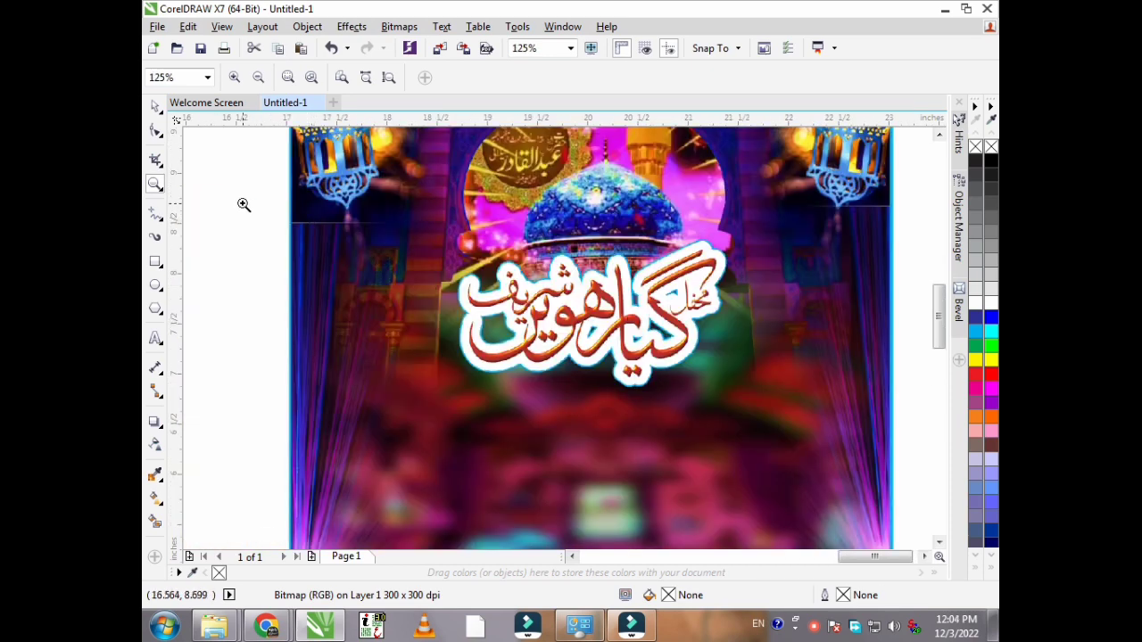
Step: Examine the large outlined Urdu title calligraphy on the purple poster up close
{"action": "left_click_drag", "start_coordinate": [244, 204], "coordinate": [745, 451]}
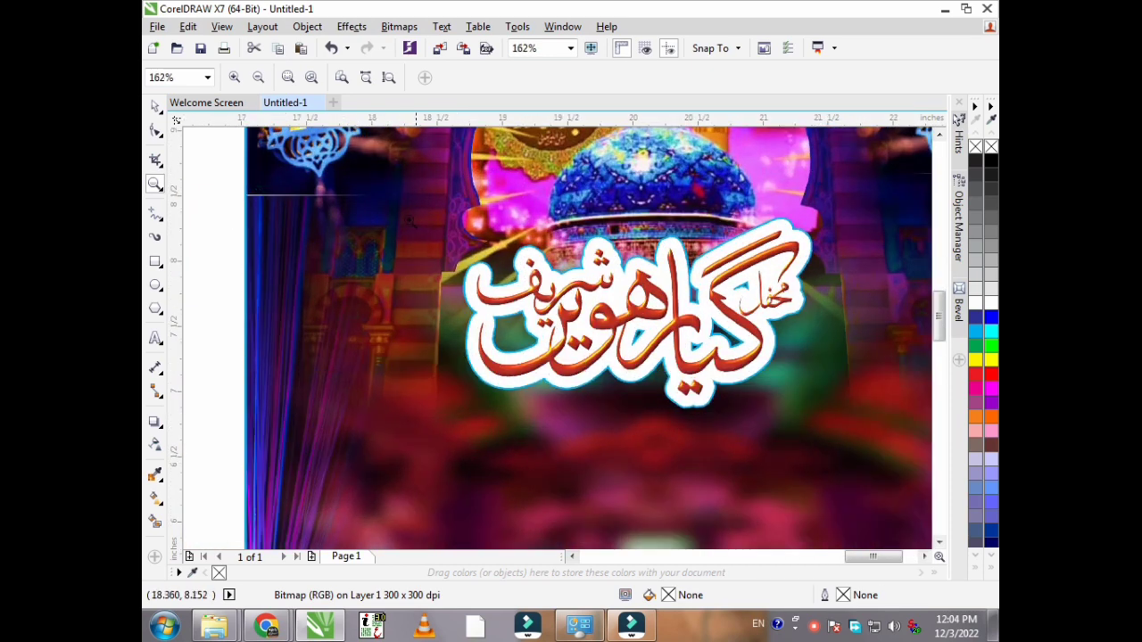
{"action": "left_click_drag", "start_coordinate": [443, 182], "coordinate": [883, 456]}
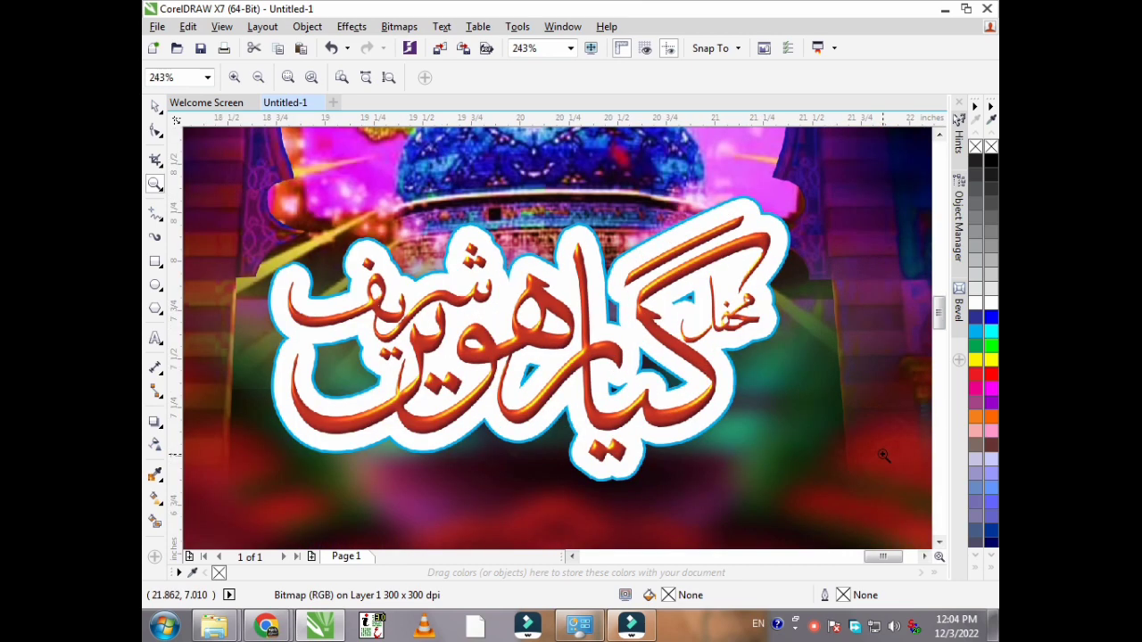
{"action": "scroll", "coordinate": [620, 214], "scroll_direction": "down", "scroll_amount": 2}
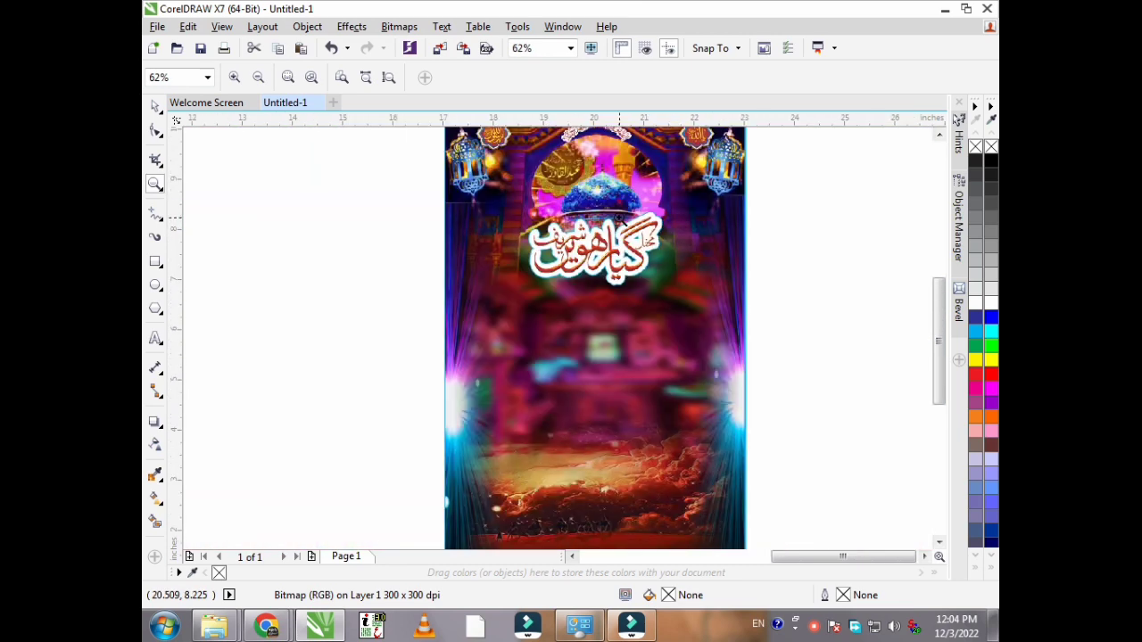
Step: Examine the clouds and camel caravan at the purple poster's lower edge, and return to an overview of the posters
{"action": "left_click", "coordinate": [383, 331]}
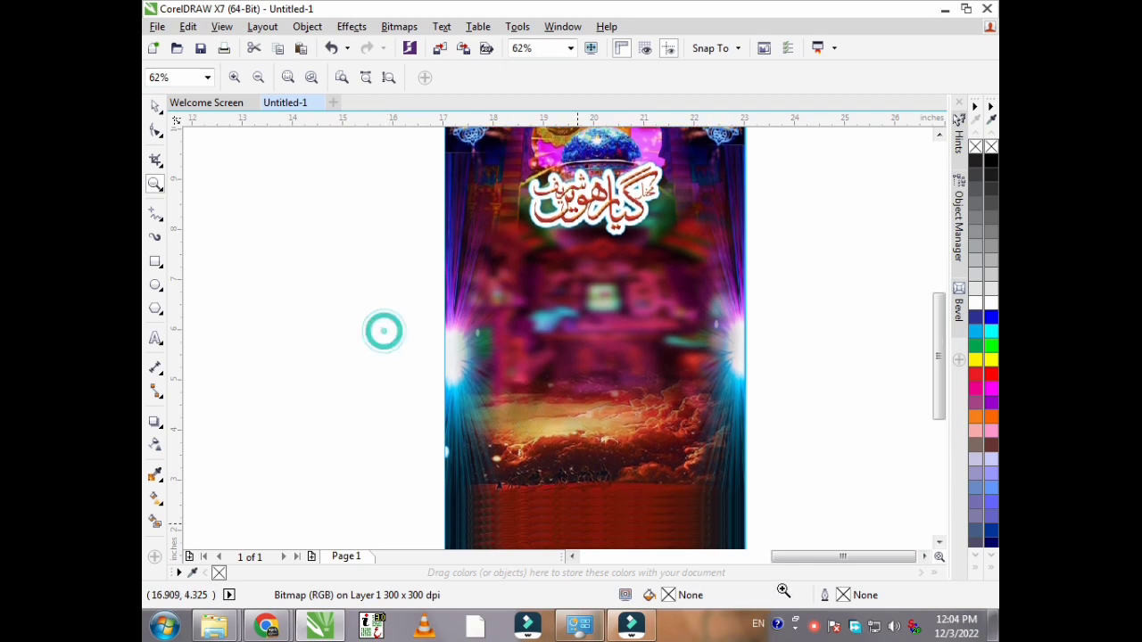
{"action": "left_click", "coordinate": [770, 497]}
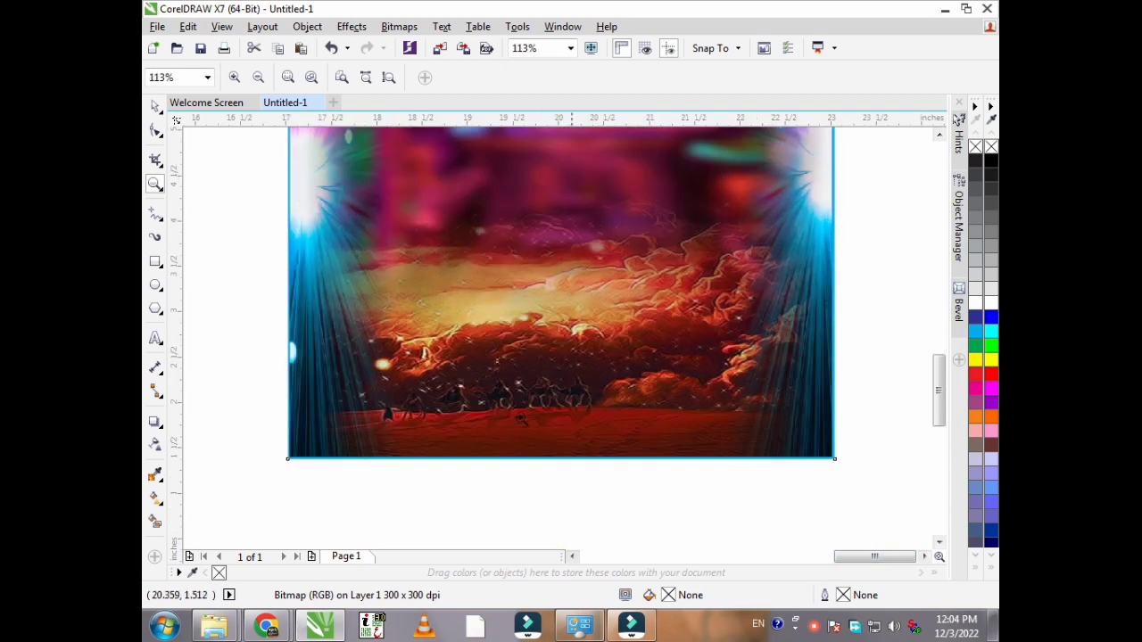
{"action": "left_click_drag", "start_coordinate": [425, 355], "coordinate": [605, 475]}
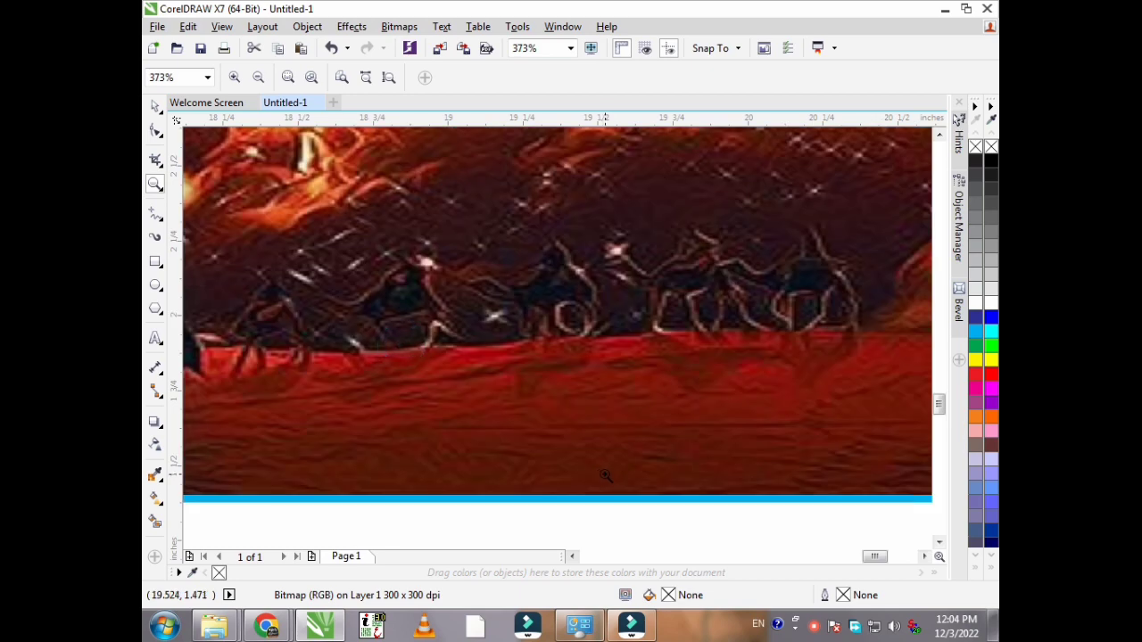
{"action": "right_click", "coordinate": [605, 475]}
{"action": "right_click", "coordinate": [676, 464]}
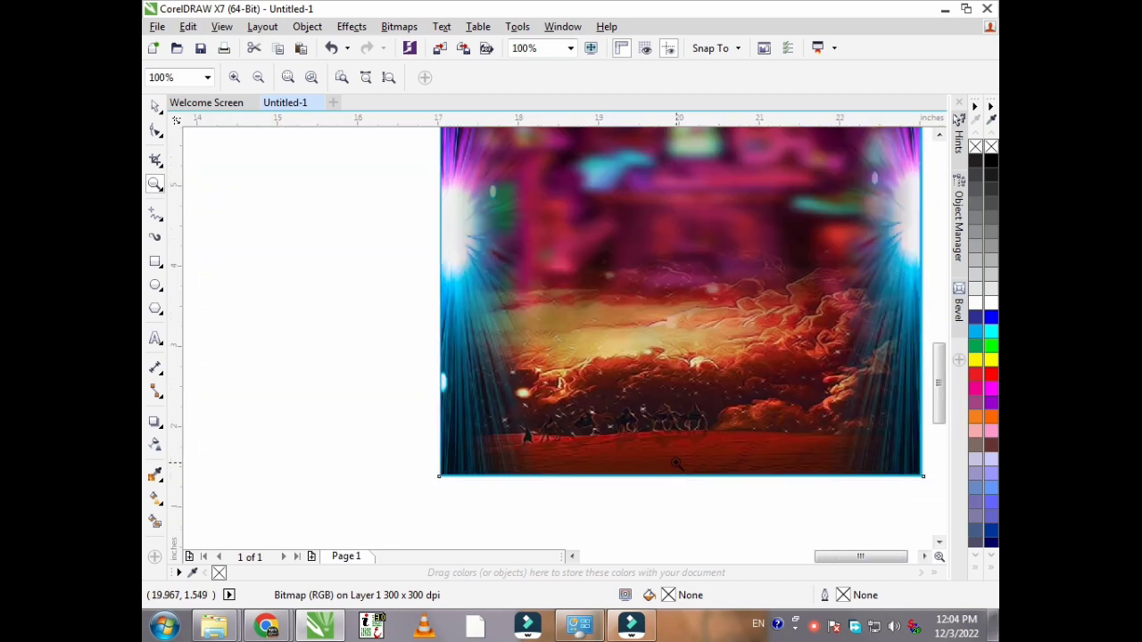
{"action": "right_click", "coordinate": [676, 464]}
{"action": "right_click", "coordinate": [676, 464]}
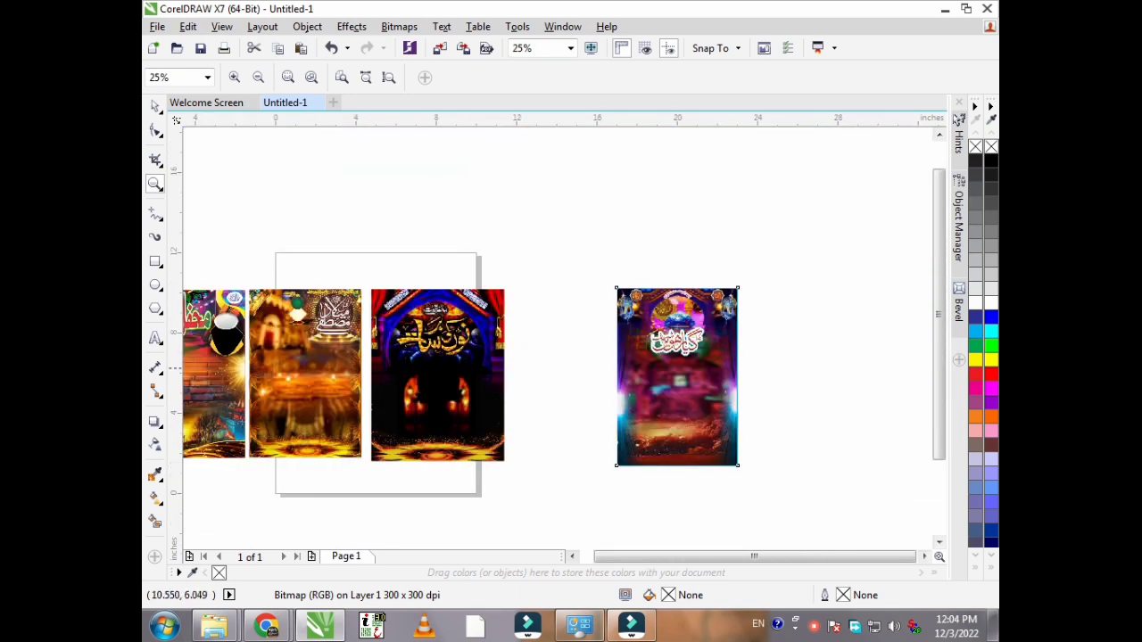
Step: Examine the slanted blue-and-white calligraphy banners and red curtains in the upper corners of the black-and-blue poster at close range
{"action": "left_click", "coordinate": [333, 314]}
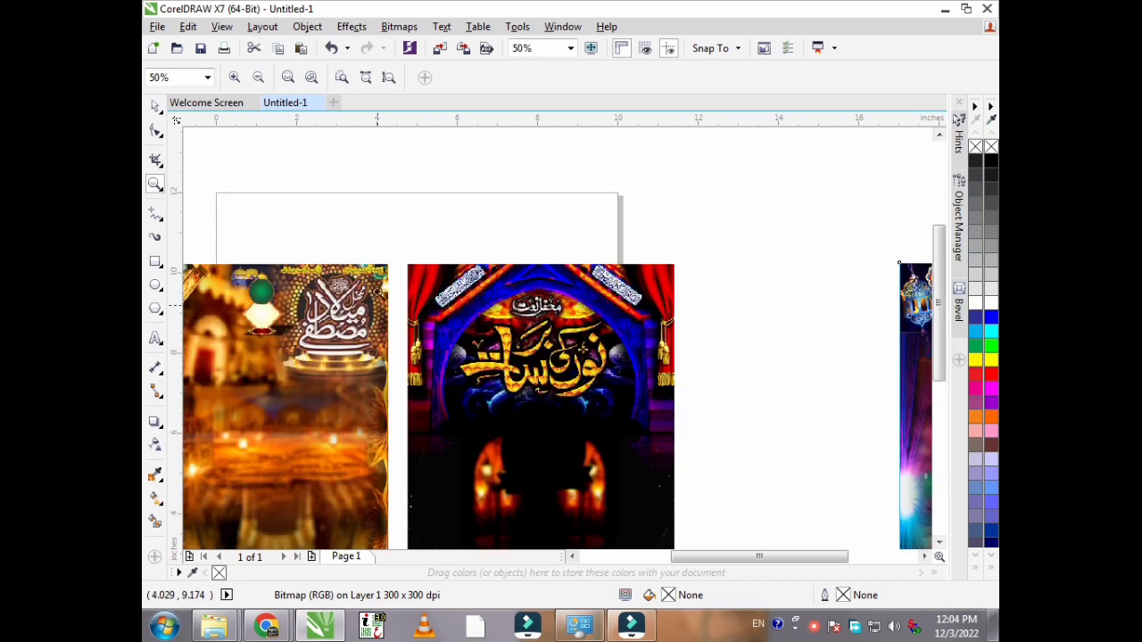
{"action": "left_click", "coordinate": [378, 286]}
{"action": "left_click_drag", "start_coordinate": [457, 172], "coordinate": [616, 355]}
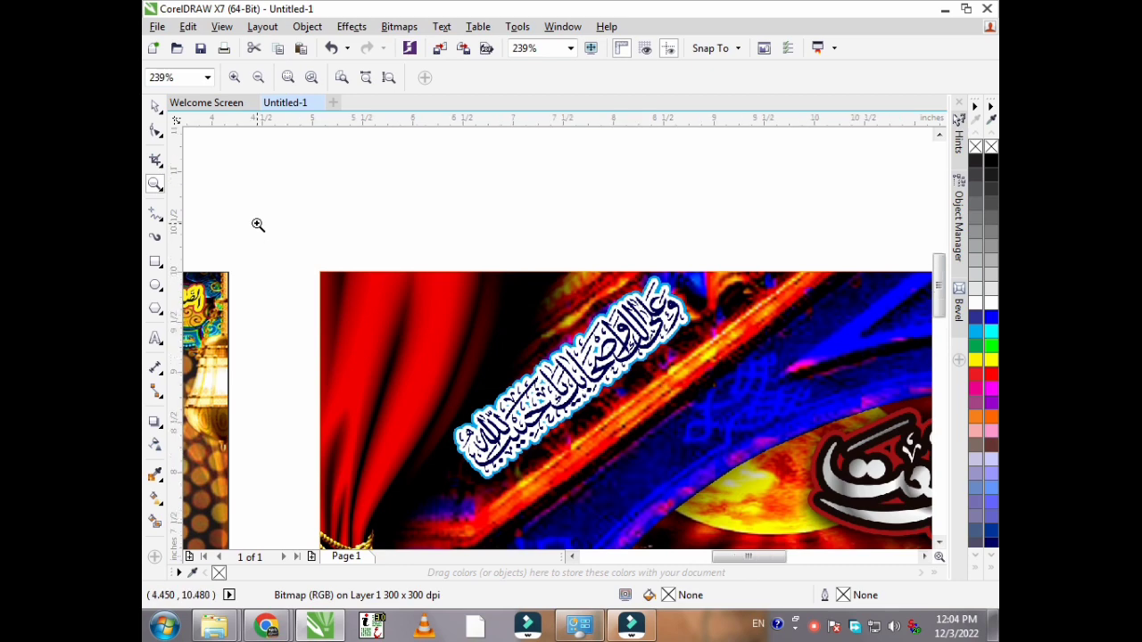
{"action": "scroll", "coordinate": [255, 223], "scroll_direction": "down", "scroll_amount": 2}
{"action": "scroll", "coordinate": [740, 234], "scroll_direction": "up", "scroll_amount": 3}
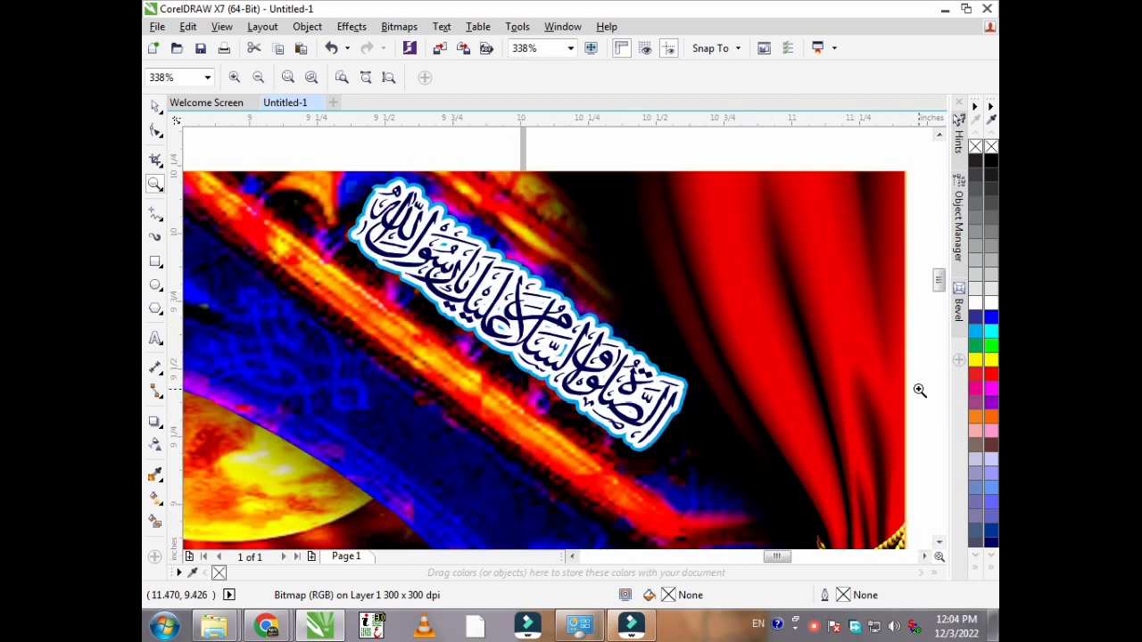
{"action": "scroll", "coordinate": [774, 133], "scroll_direction": "down", "scroll_amount": 2}
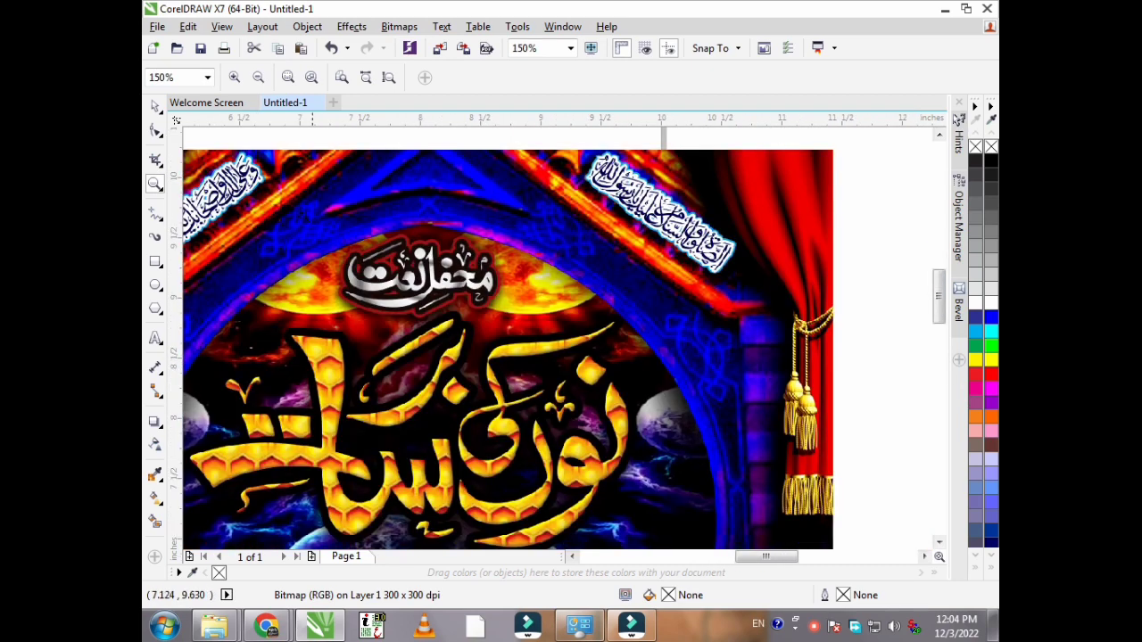
Step: Examine the small silver heading and the gold honeycomb-textured Urdu title calligraphy on the black-and-blue poster up close
{"action": "left_click_drag", "start_coordinate": [544, 365], "coordinate": [298, 212]}
{"action": "left_click_drag", "start_coordinate": [829, 464], "coordinate": [326, 161]}
{"action": "scroll", "coordinate": [565, 215], "scroll_direction": "down", "scroll_amount": 1}
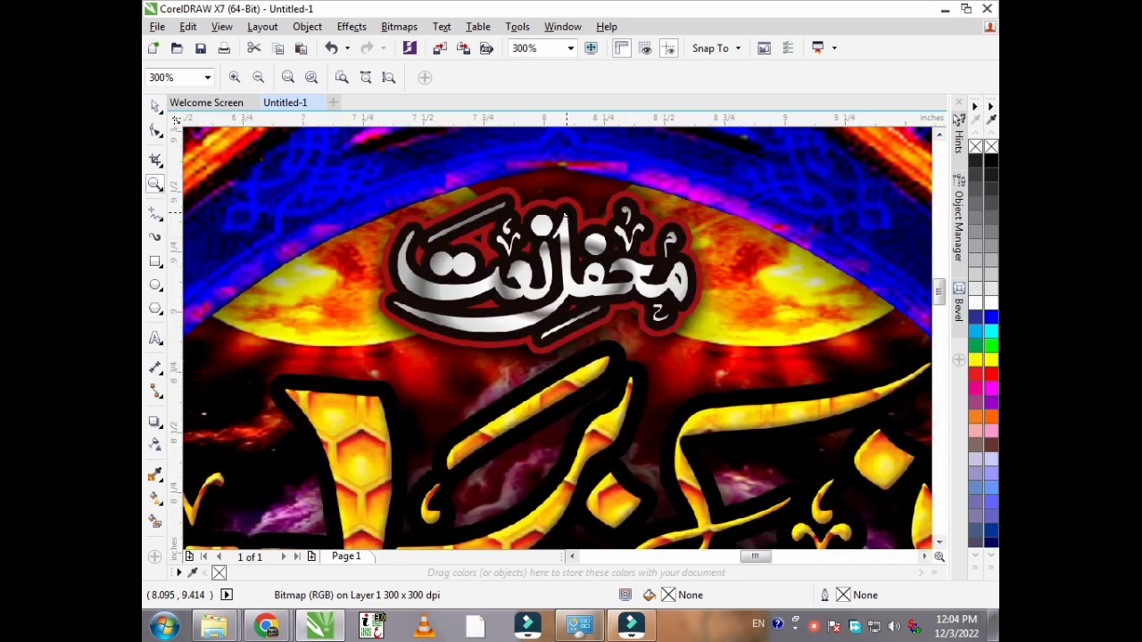
{"action": "scroll", "coordinate": [565, 215], "scroll_direction": "down", "scroll_amount": 1}
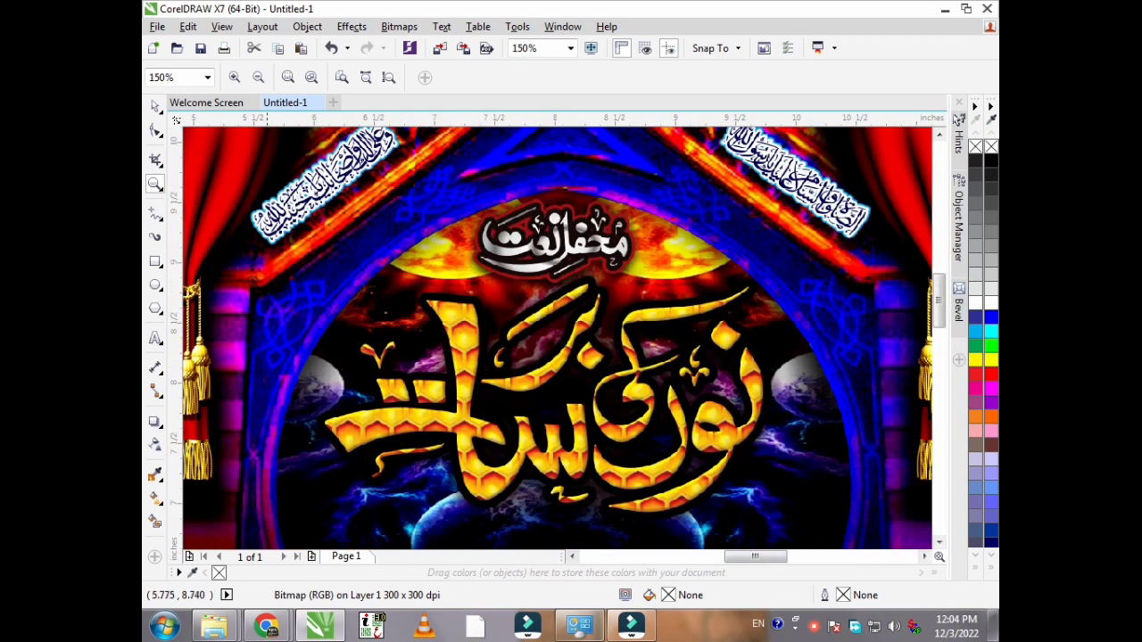
{"action": "left_click_drag", "start_coordinate": [511, 477], "coordinate": [842, 502]}
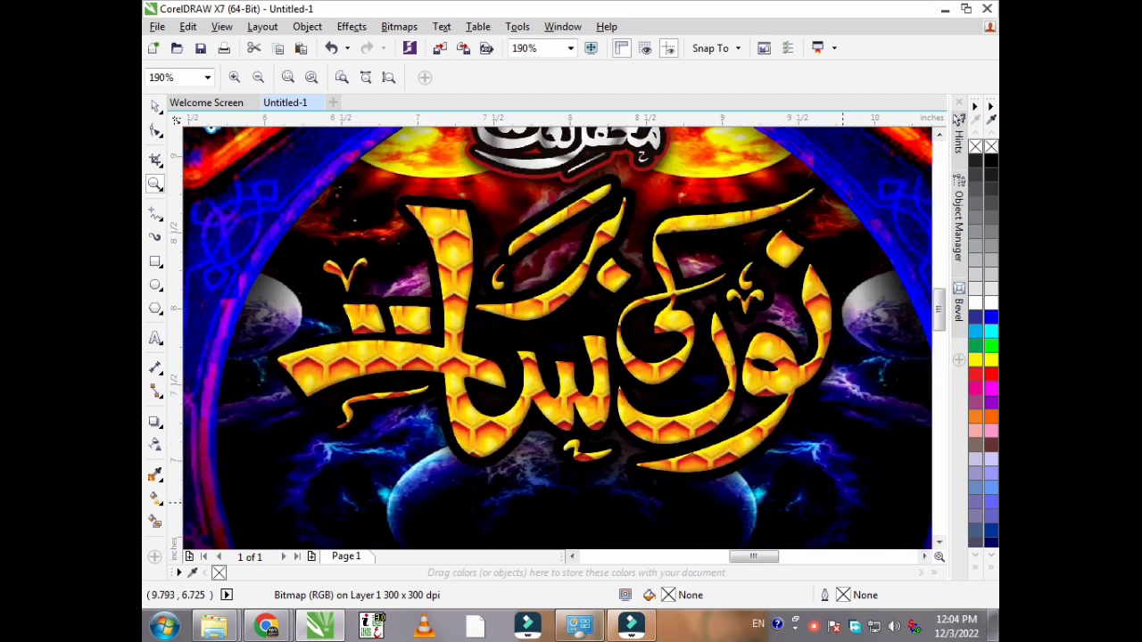
{"action": "left_click_drag", "start_coordinate": [618, 331], "coordinate": [729, 452]}
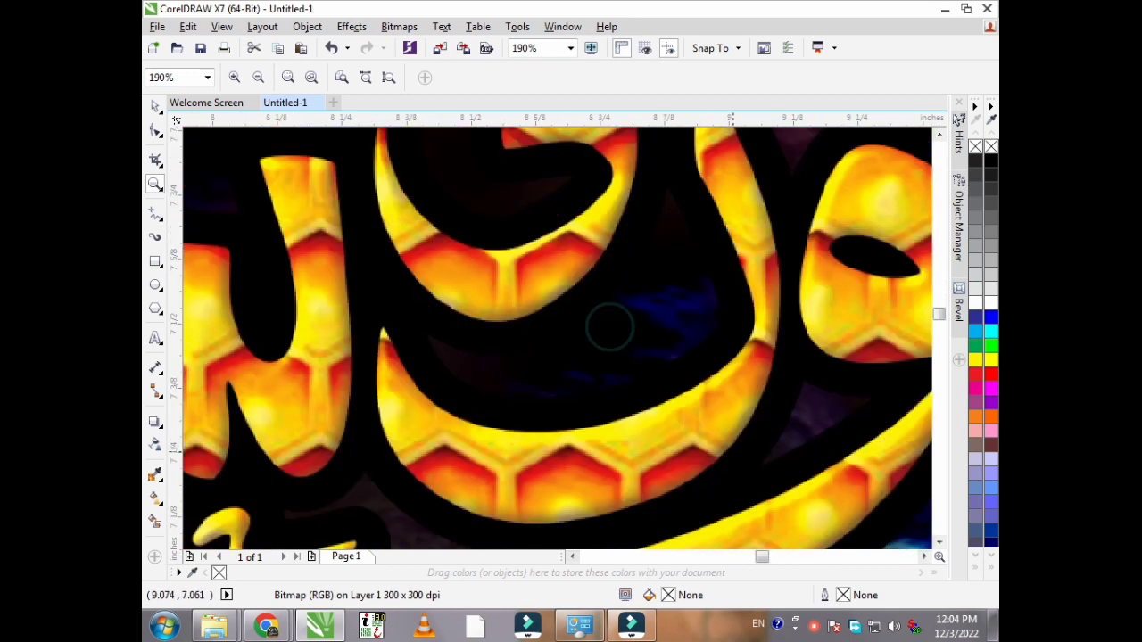
{"action": "scroll", "coordinate": [536, 287], "scroll_direction": "down", "scroll_amount": 2}
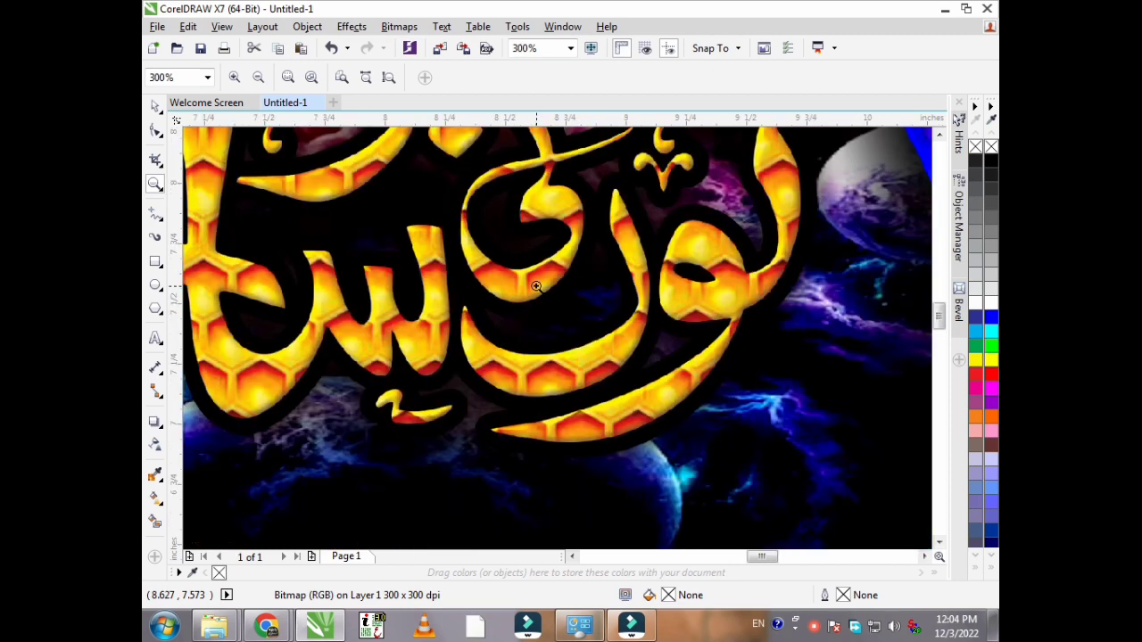
{"action": "scroll", "coordinate": [537, 286], "scroll_direction": "down", "scroll_amount": 1}
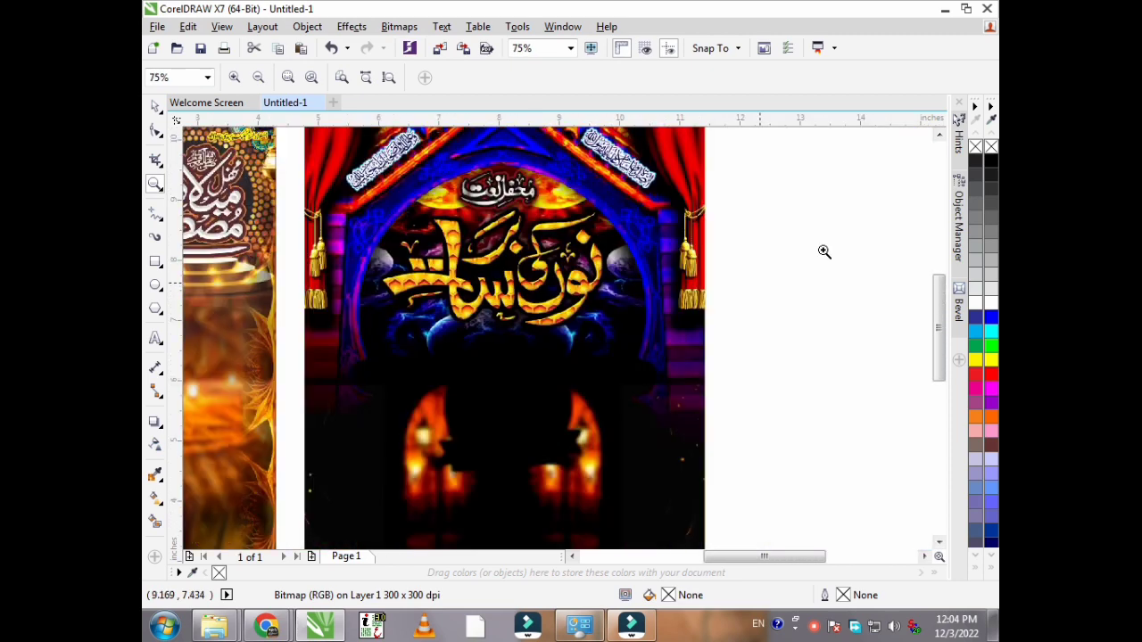
Step: Examine the blue arch, red curtain and gold tassels beside the title, and return to an overview of the posters
{"action": "left_click_drag", "start_coordinate": [788, 187], "coordinate": [788, 187]}
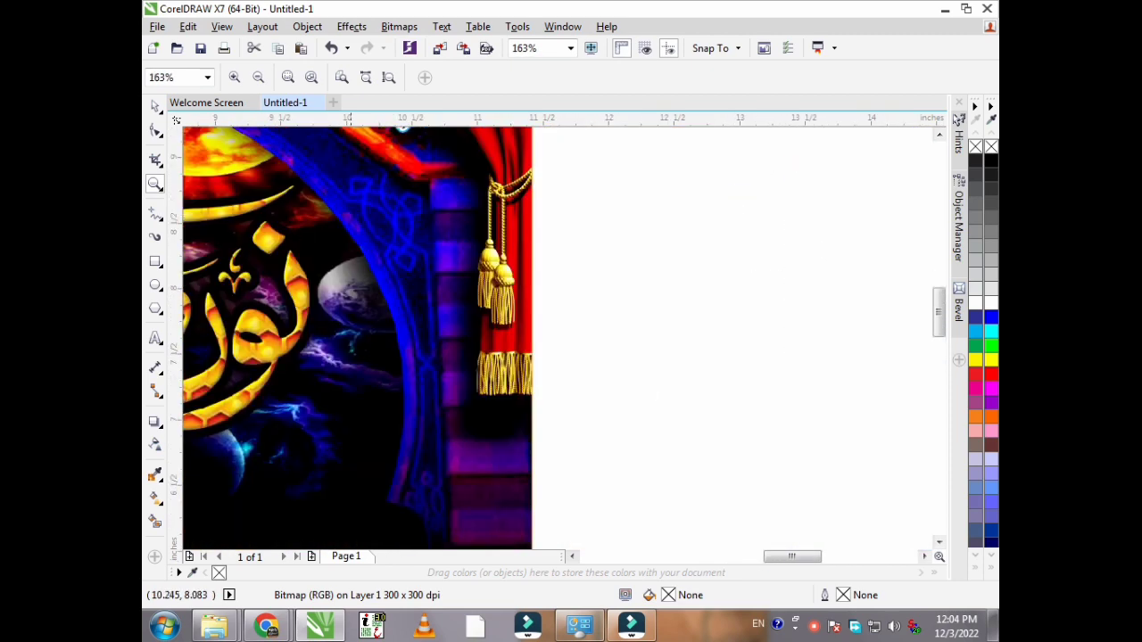
{"action": "left_click_drag", "start_coordinate": [327, 209], "coordinate": [624, 489]}
{"action": "scroll", "coordinate": [788, 298], "scroll_direction": "down", "scroll_amount": 1}
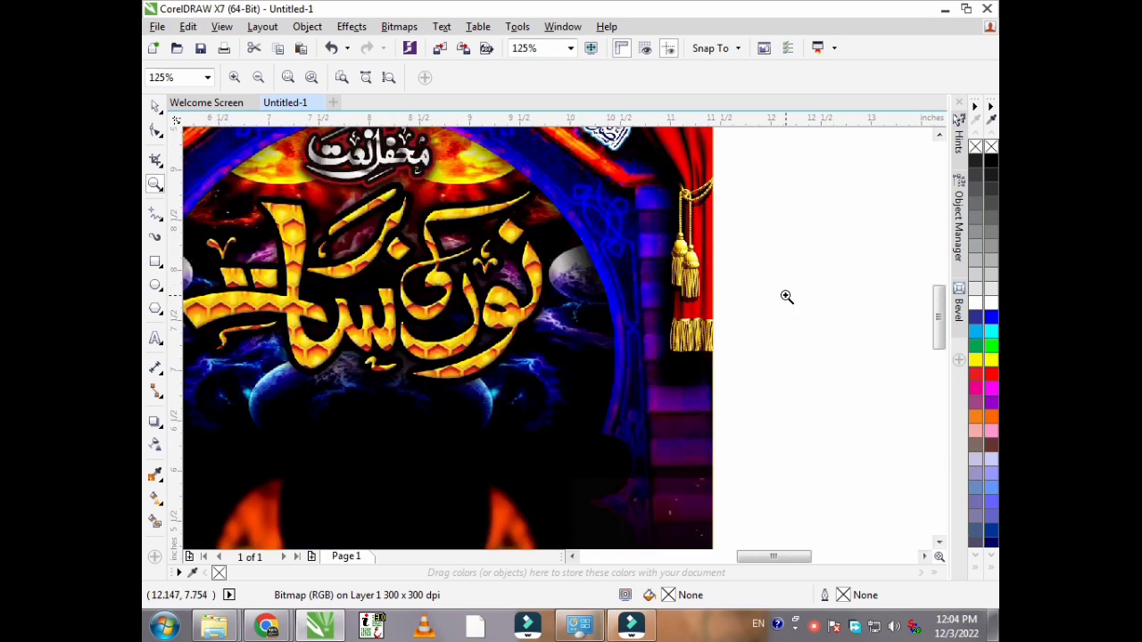
{"action": "scroll", "coordinate": [786, 296], "scroll_direction": "down", "scroll_amount": 1}
{"action": "scroll", "coordinate": [783, 296], "scroll_direction": "down", "scroll_amount": 1}
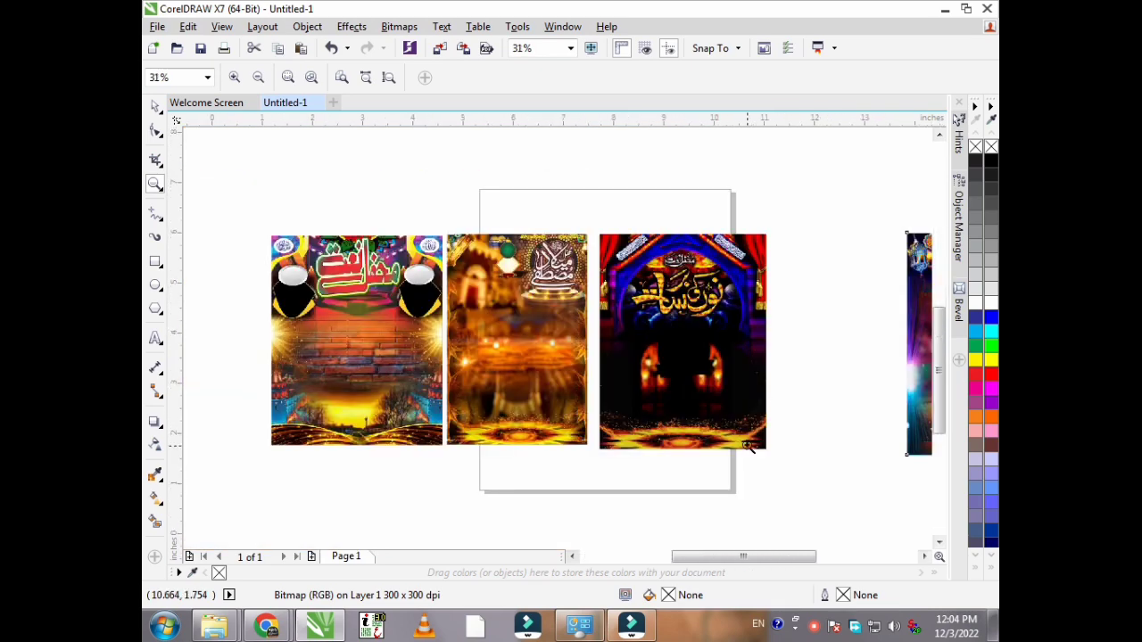
Step: Examine the glowing floor pattern and sparks along the black-and-blue poster's lower edge, and return to the poster overview
{"action": "scroll", "coordinate": [751, 442], "scroll_direction": "up", "scroll_amount": 1}
{"action": "left_click_drag", "start_coordinate": [871, 214], "coordinate": [426, 520]}
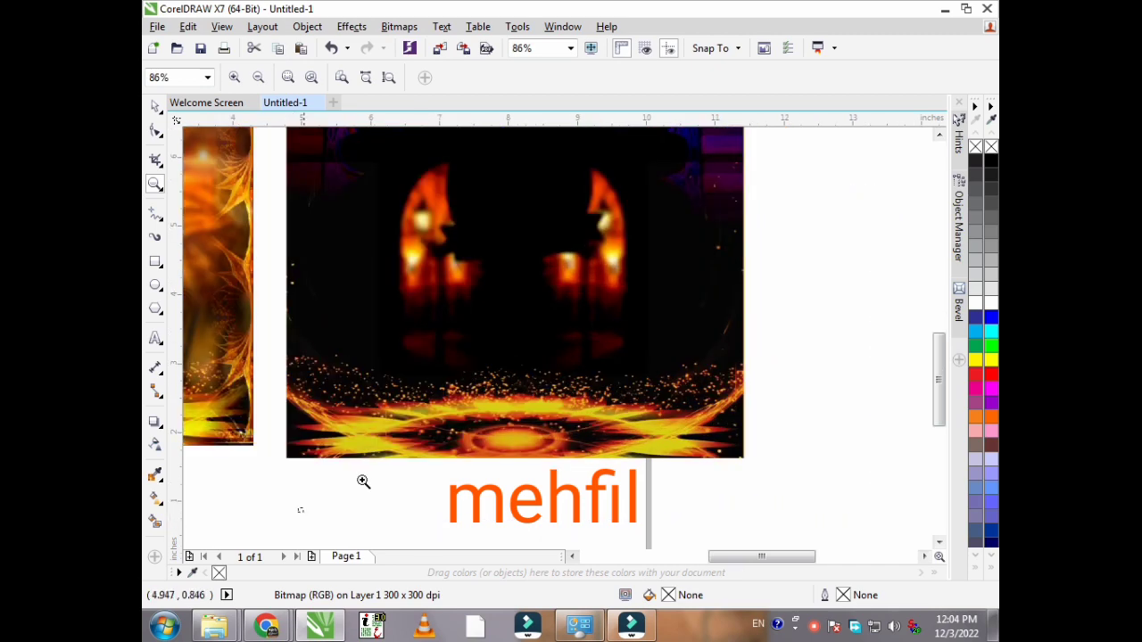
{"action": "left_click_drag", "start_coordinate": [295, 509], "coordinate": [752, 359]}
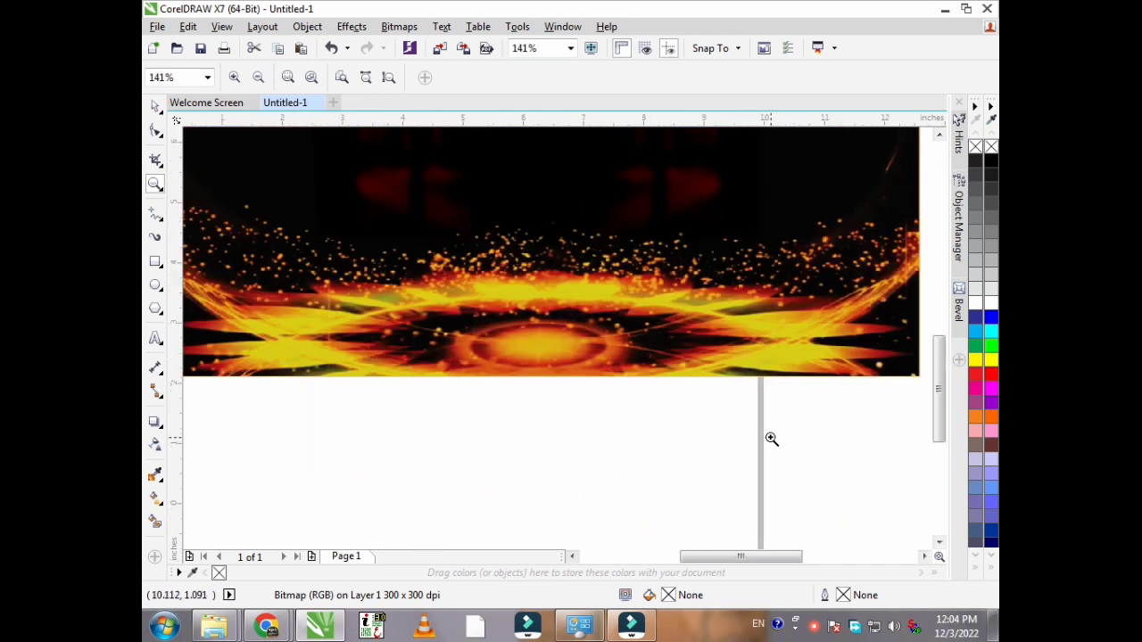
{"action": "scroll", "coordinate": [813, 465], "scroll_direction": "down", "scroll_amount": 1}
{"action": "scroll", "coordinate": [818, 467], "scroll_direction": "down", "scroll_amount": 1}
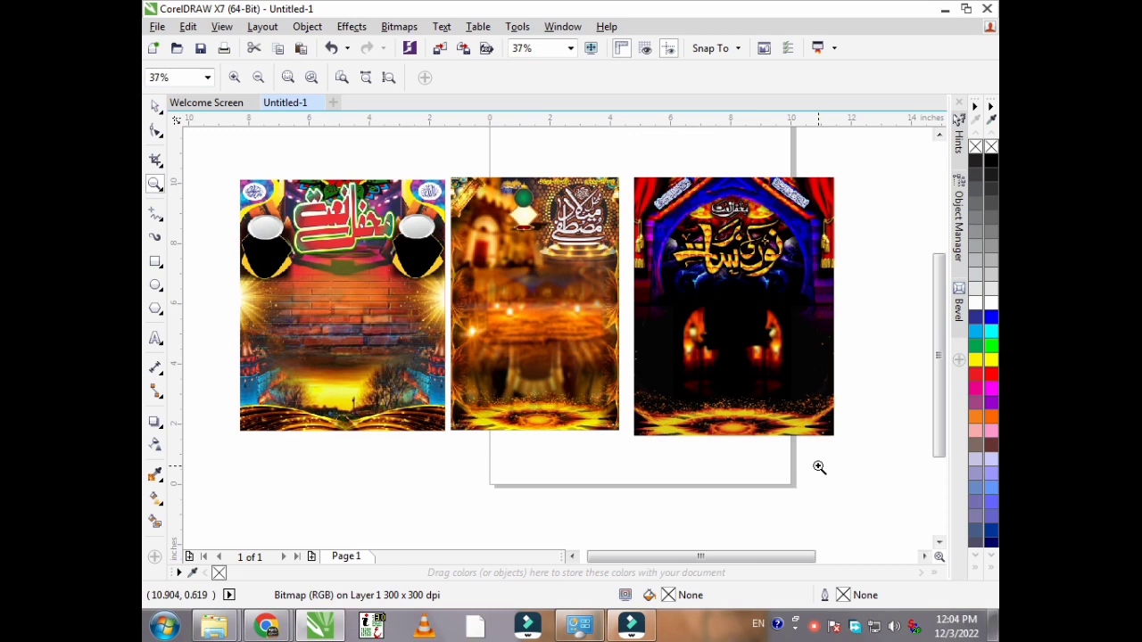
Step: Examine the yellow calligraphy lines along the golden poster's upper edge and its large white title calligraphy up close
{"action": "scroll", "coordinate": [579, 143], "scroll_direction": "up", "scroll_amount": 1}
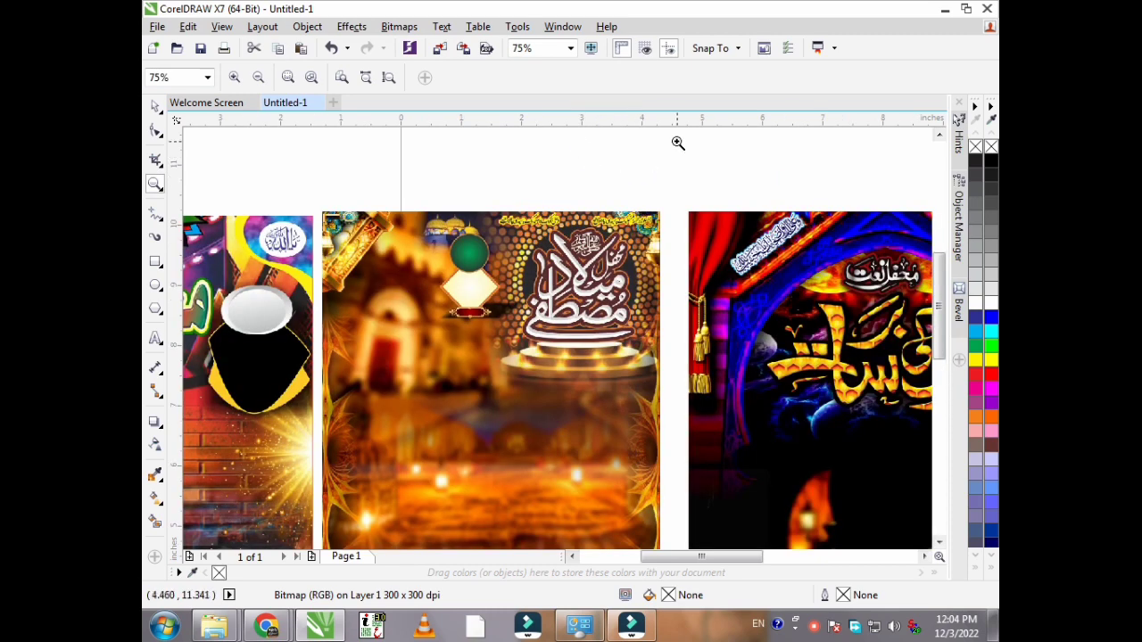
{"action": "left_click_drag", "start_coordinate": [678, 143], "coordinate": [468, 379]}
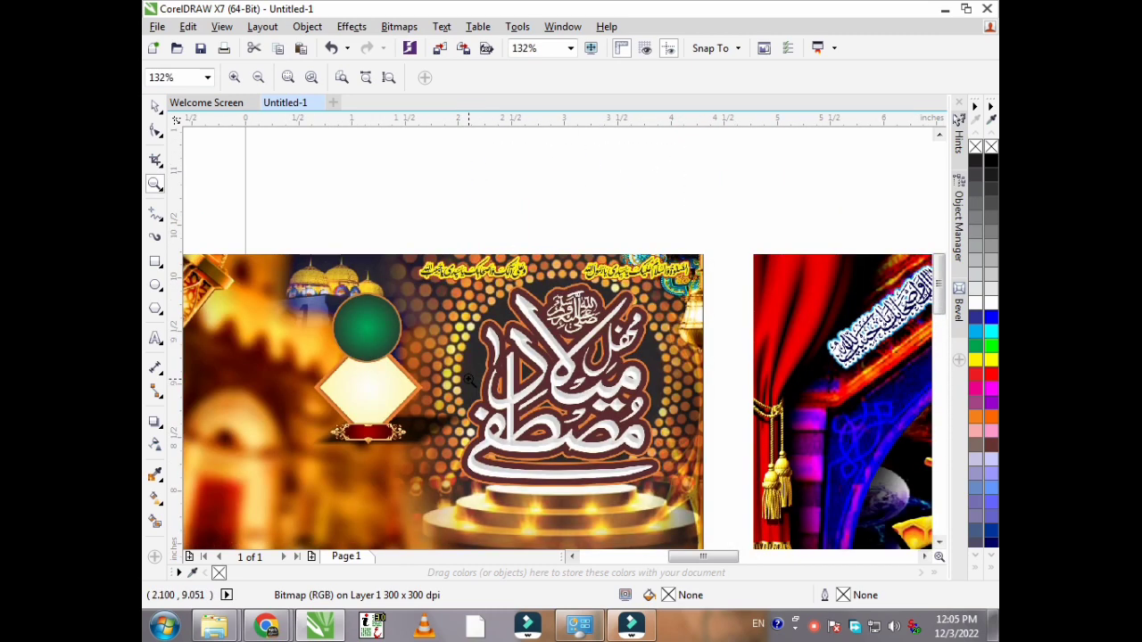
{"action": "left_click_drag", "start_coordinate": [371, 207], "coordinate": [577, 348]}
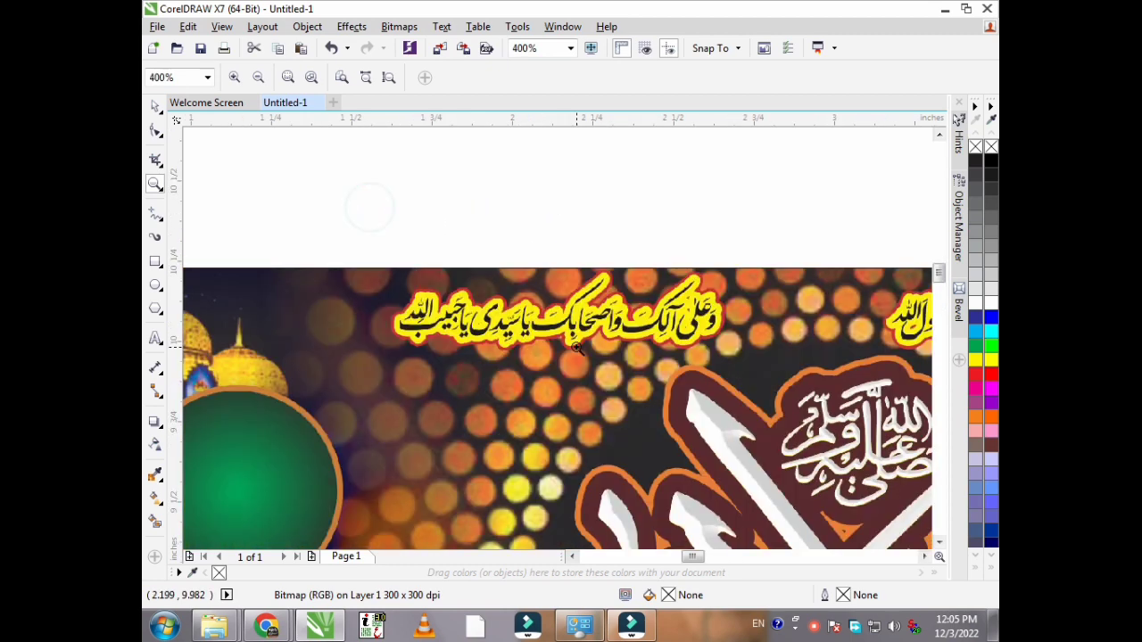
{"action": "scroll", "coordinate": [383, 260], "scroll_direction": "down", "scroll_amount": 1}
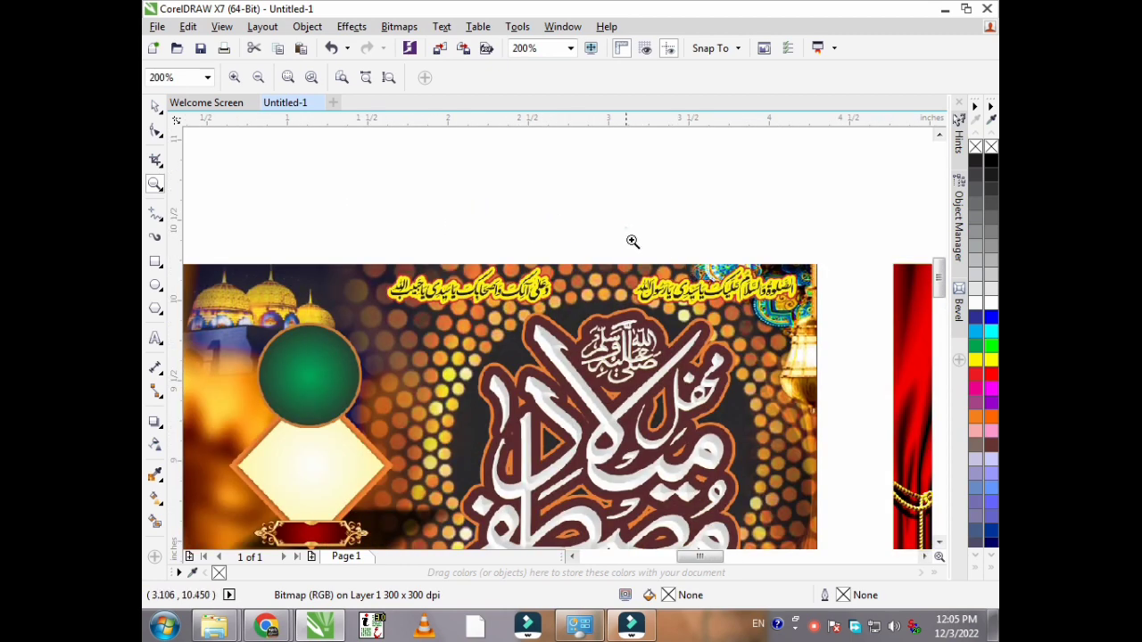
{"action": "left_click_drag", "start_coordinate": [631, 232], "coordinate": [842, 362]}
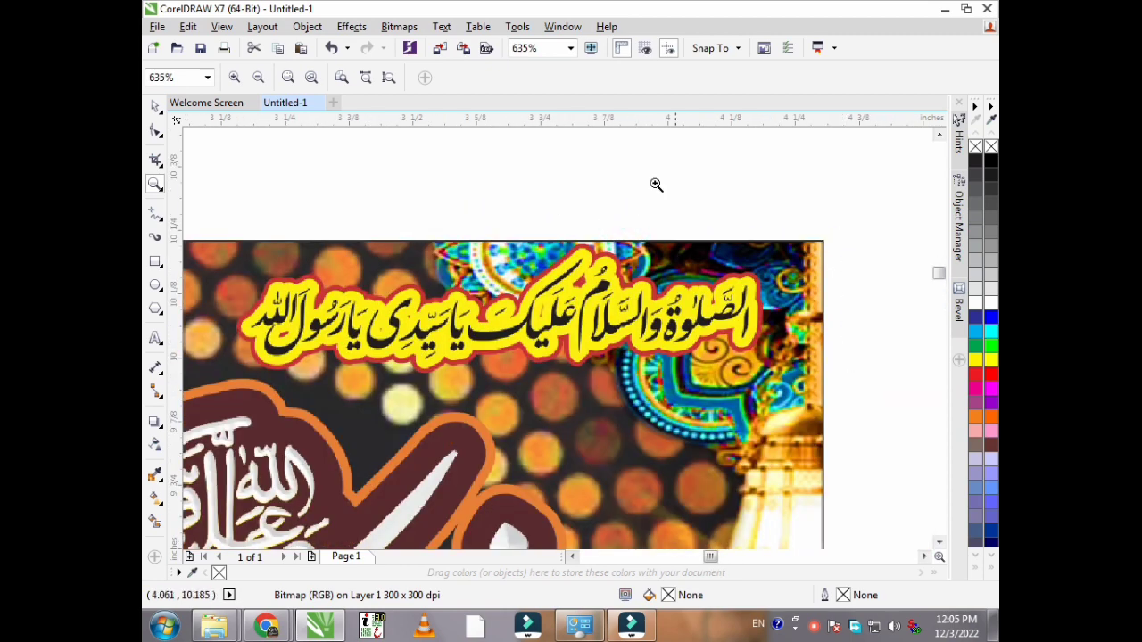
{"action": "scroll", "coordinate": [650, 142], "scroll_direction": "down", "scroll_amount": 1}
{"action": "scroll", "coordinate": [721, 215], "scroll_direction": "down", "scroll_amount": 1}
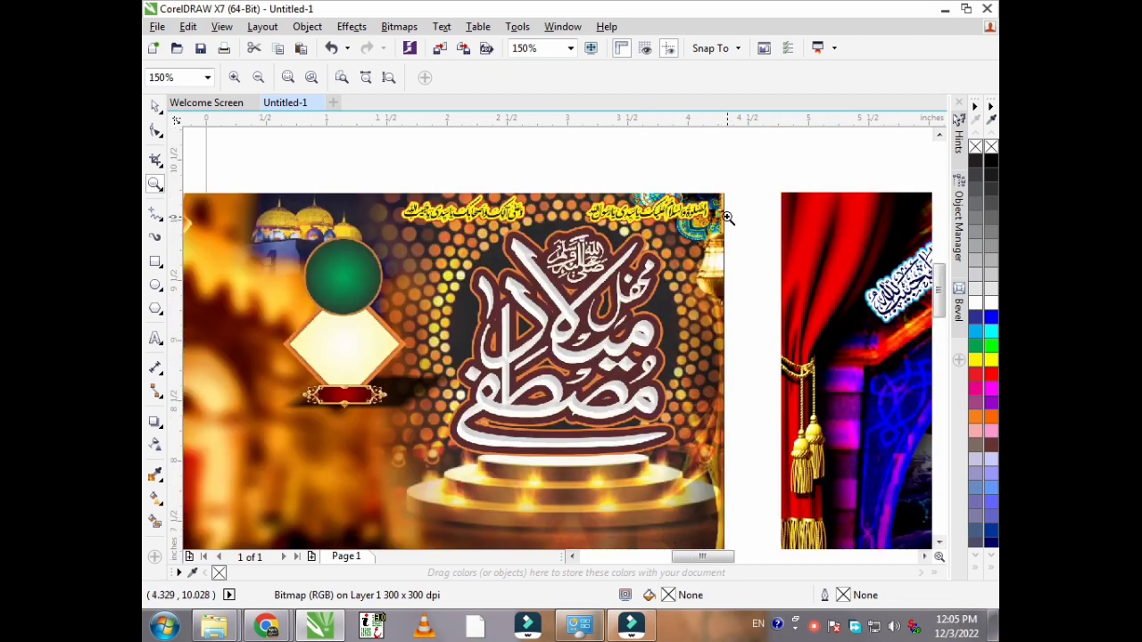
{"action": "left_click_drag", "start_coordinate": [748, 214], "coordinate": [437, 454]}
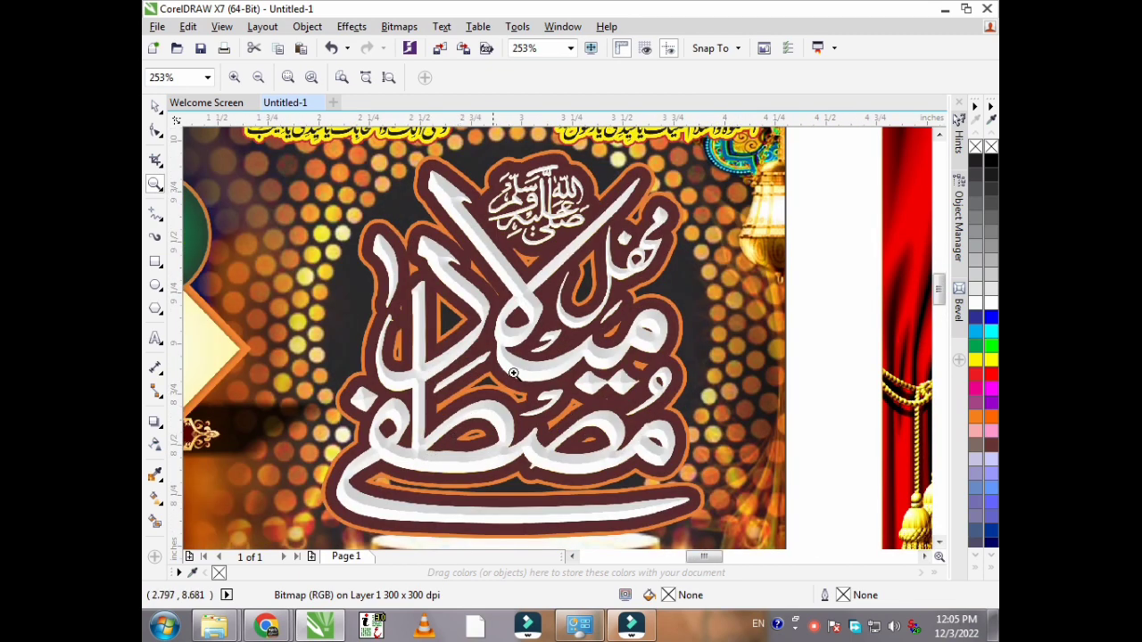
Step: Apply a Brightness/Contrast/Intensity adjustment to the golden poster with brightness -4, contrast 27 and intensity -8
{"action": "left_click", "coordinate": [156, 109]}
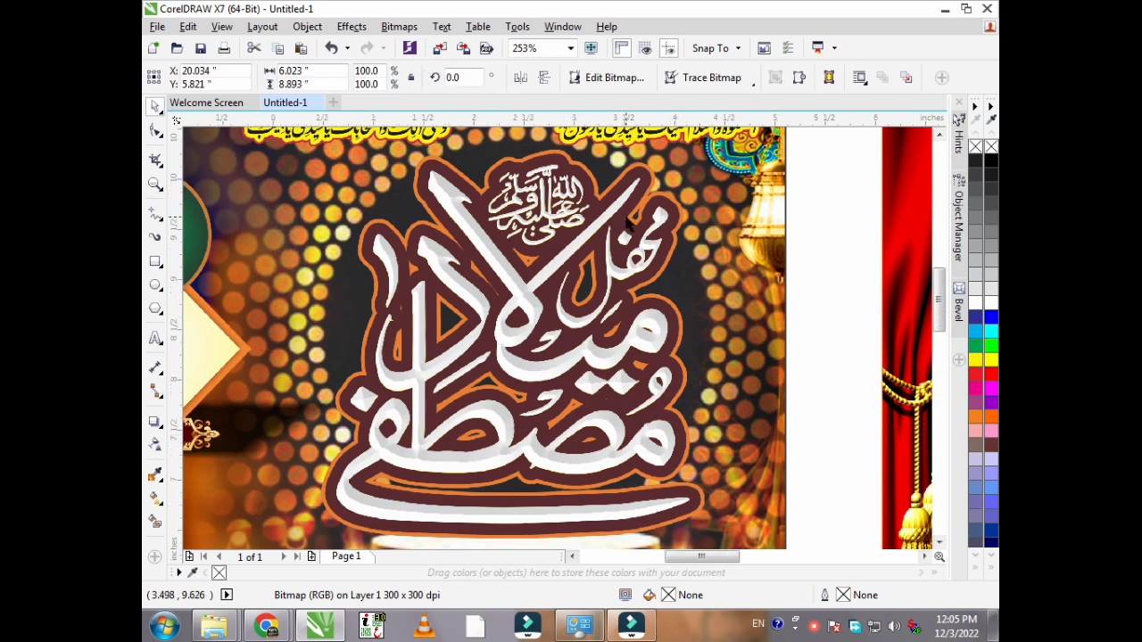
{"action": "scroll", "coordinate": [629, 250], "scroll_direction": "down", "scroll_amount": 1}
{"action": "left_click", "coordinate": [348, 26]}
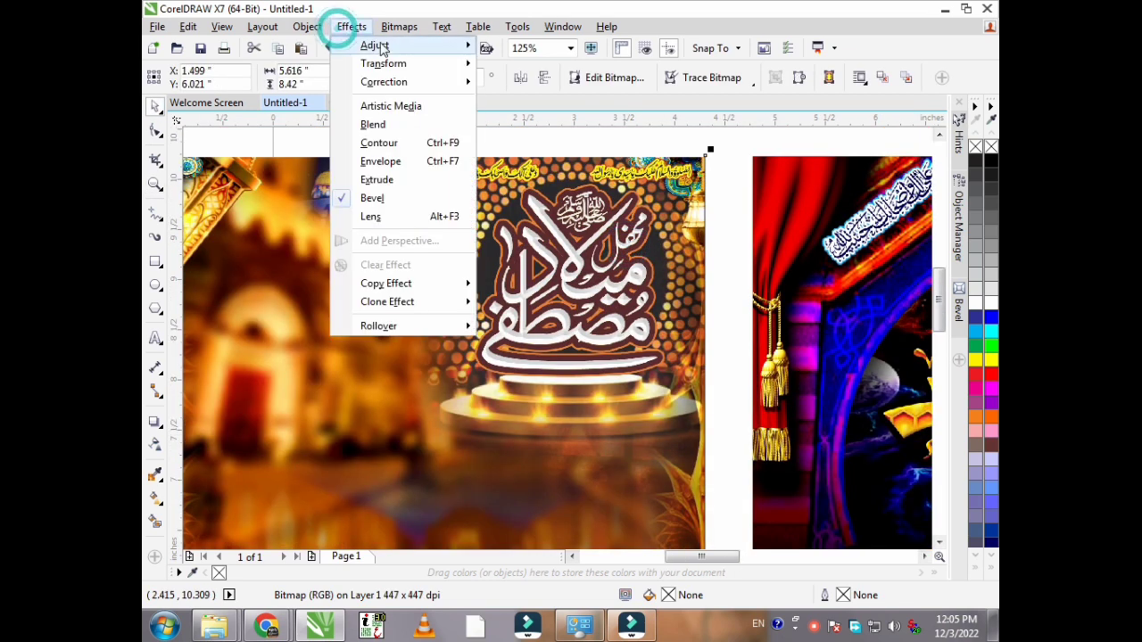
{"action": "mouse_move", "coordinate": [375, 45]}
{"action": "left_click", "coordinate": [566, 131]}
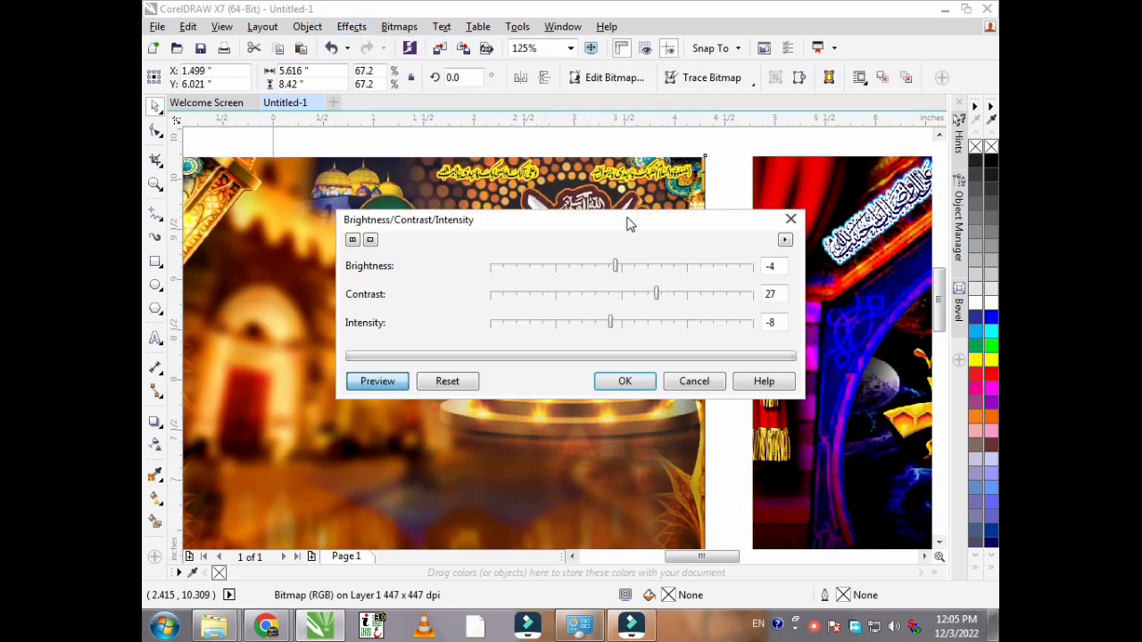
{"action": "left_click_drag", "start_coordinate": [627, 223], "coordinate": [607, 392]}
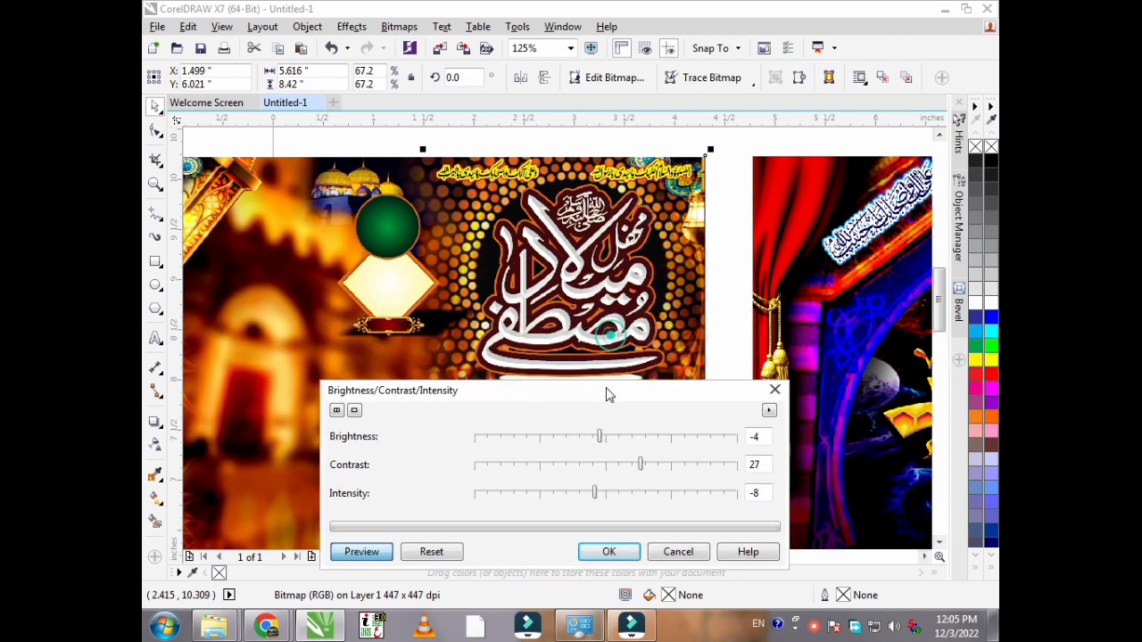
{"action": "left_click", "coordinate": [610, 550]}
Step: Raise the golden poster's master saturation to 24 with a Hue/Saturation/Lightness adjustment
{"action": "left_click", "coordinate": [351, 27]}
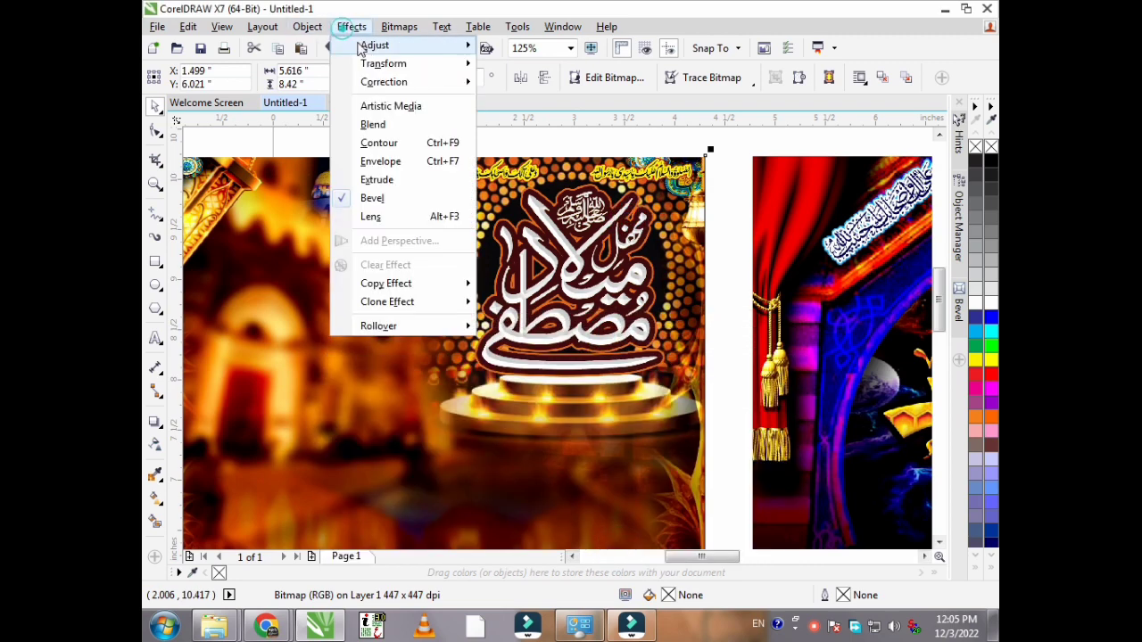
{"action": "mouse_move", "coordinate": [375, 45]}
{"action": "left_click", "coordinate": [562, 197]}
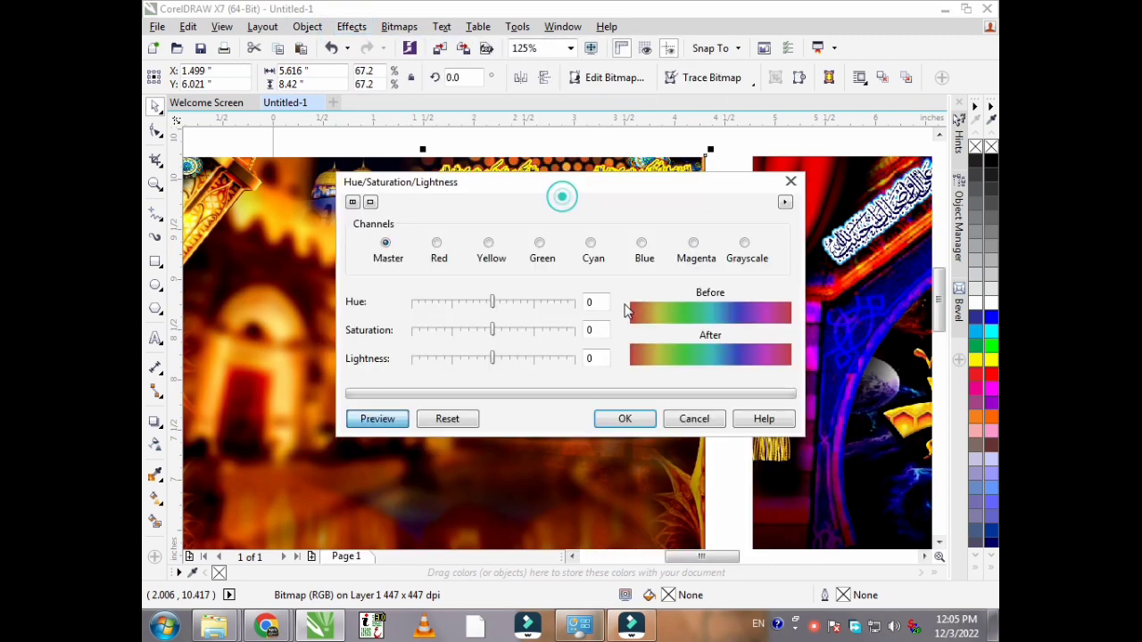
{"action": "left_click_drag", "start_coordinate": [612, 181], "coordinate": [632, 404]}
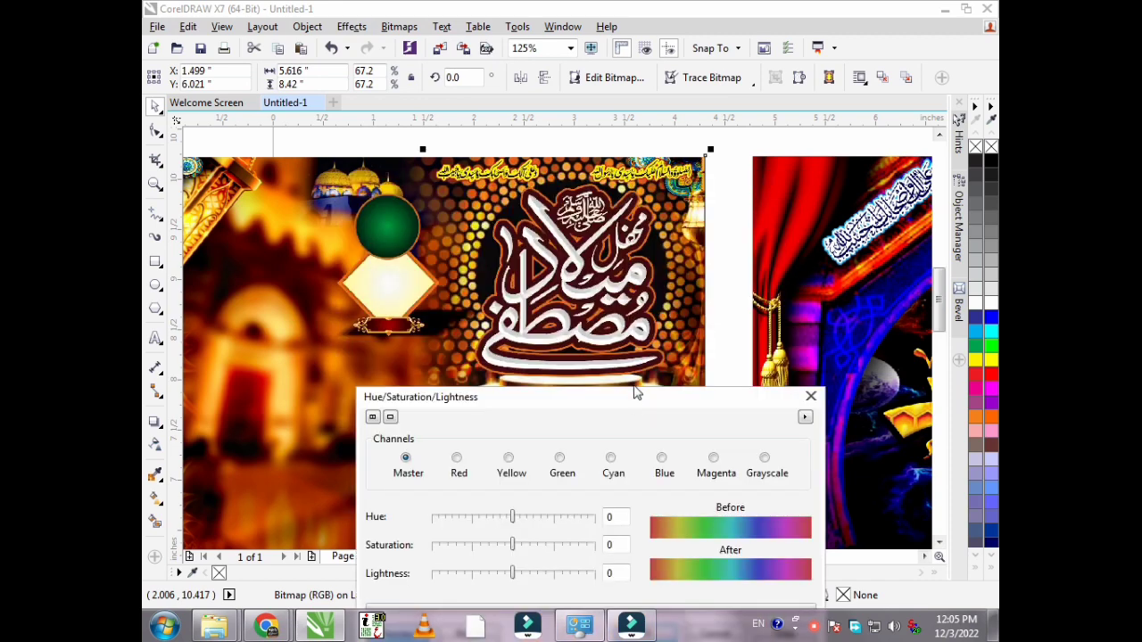
{"action": "left_click", "coordinate": [533, 544]}
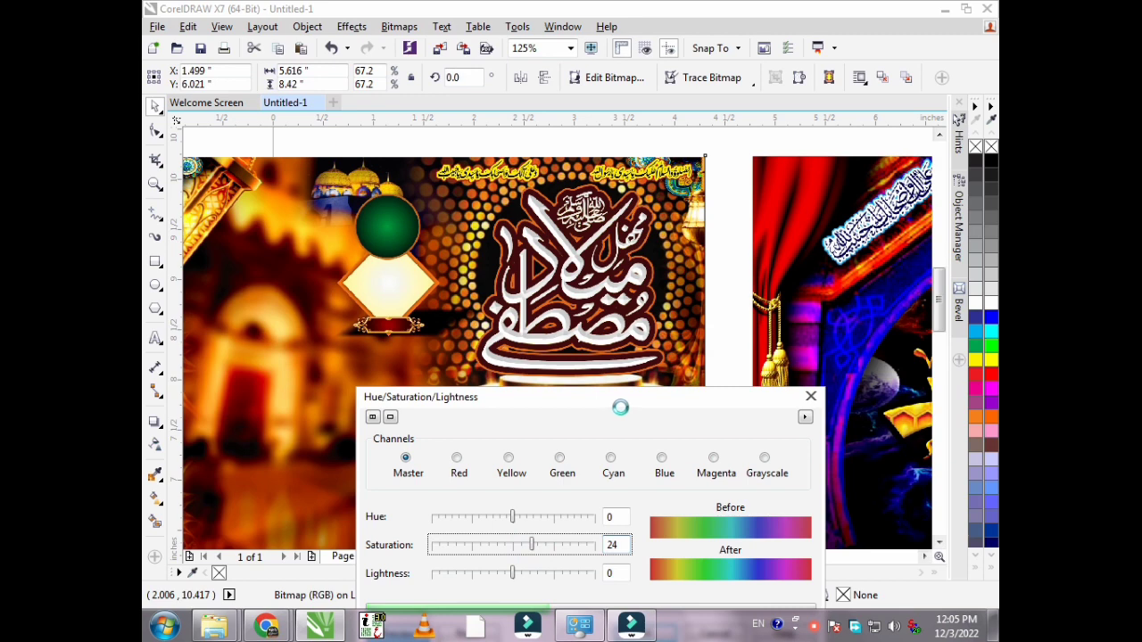
{"action": "left_click_drag", "start_coordinate": [612, 404], "coordinate": [672, 262]}
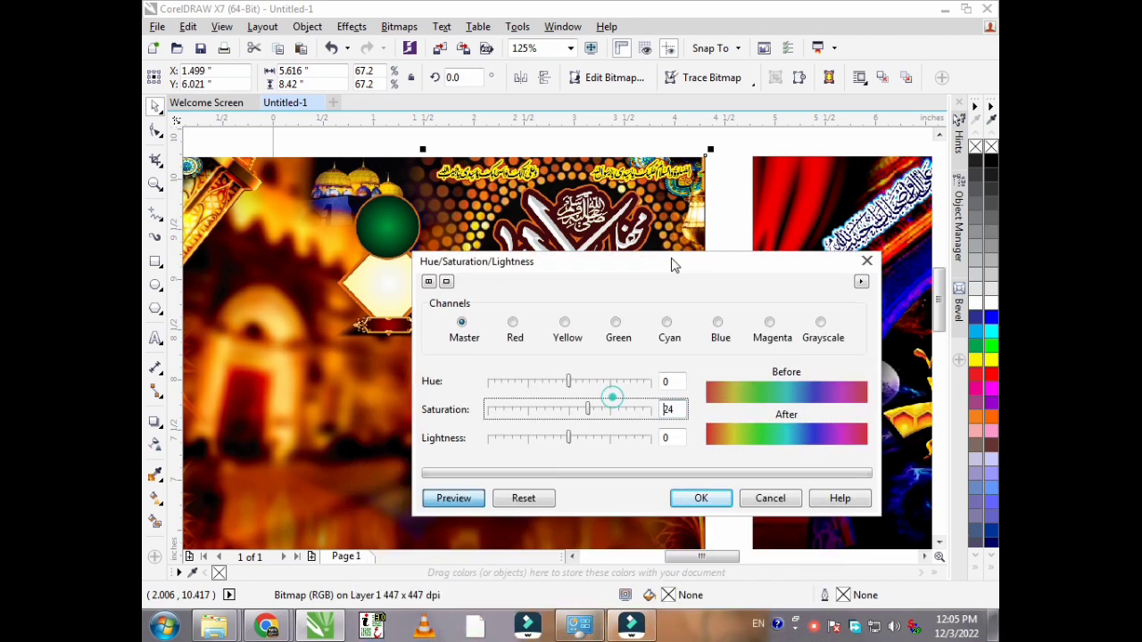
{"action": "left_click", "coordinate": [699, 493]}
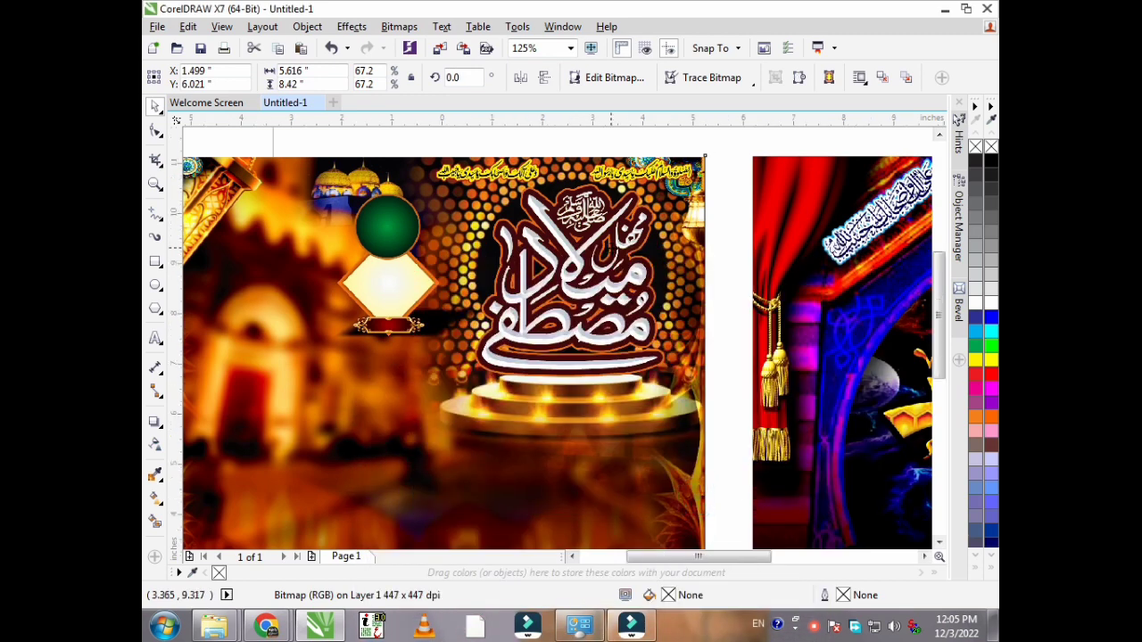
Step: Examine the golden poster's green-circle badge, hanging lantern and domes, and the glowing lights across its lower half up close
{"action": "key", "text": "F3"}
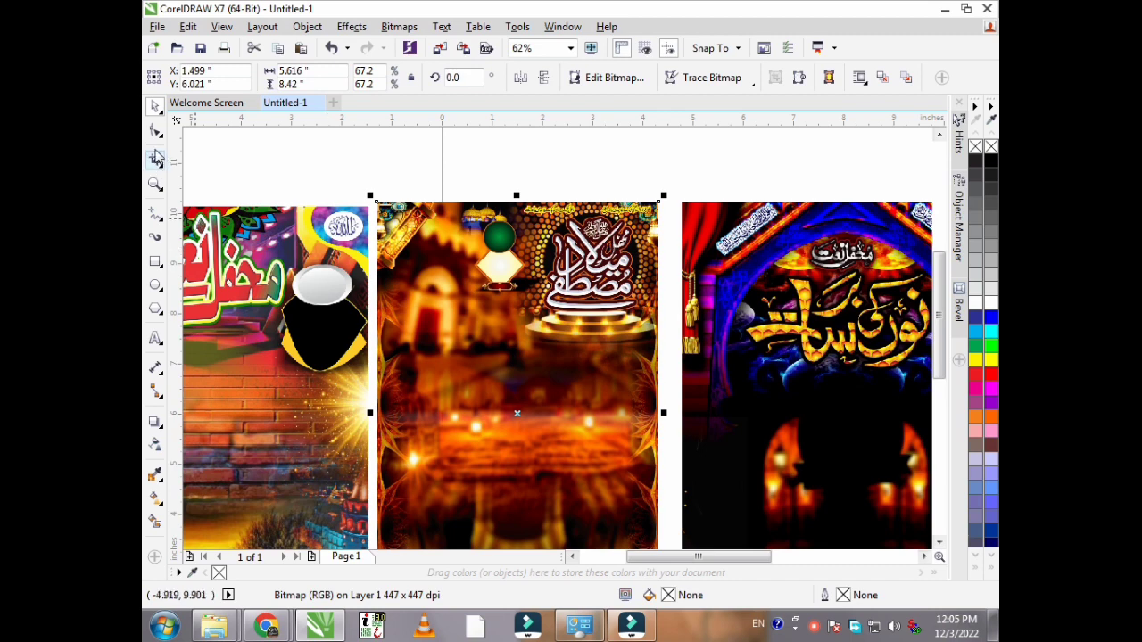
{"action": "left_click", "coordinate": [155, 184]}
{"action": "left_click", "coordinate": [458, 183]}
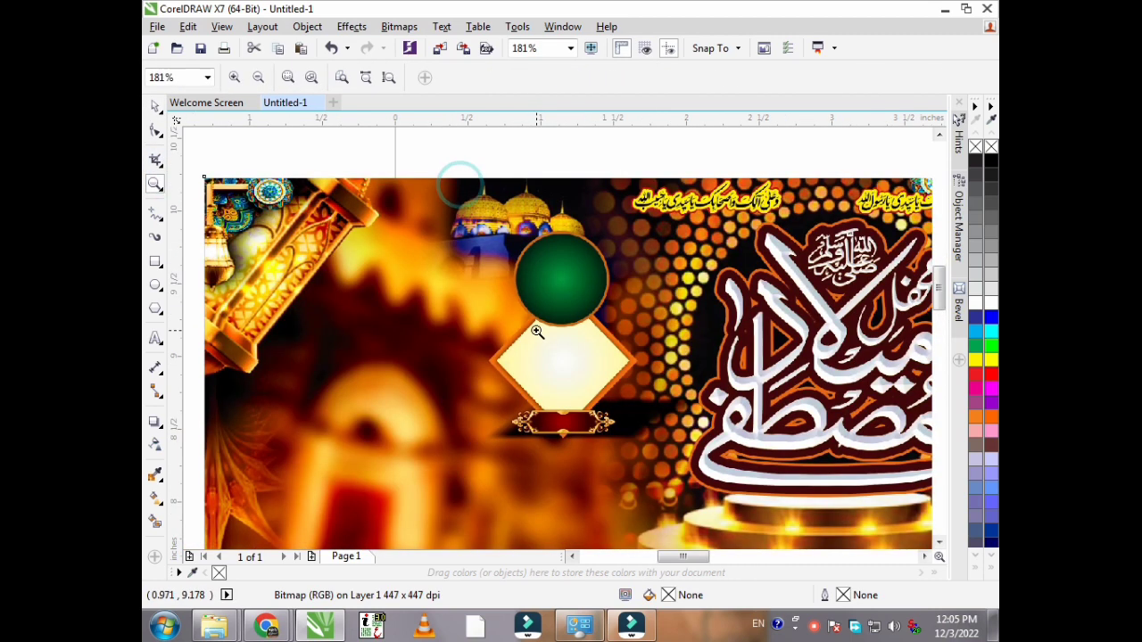
{"action": "right_click", "coordinate": [345, 177]}
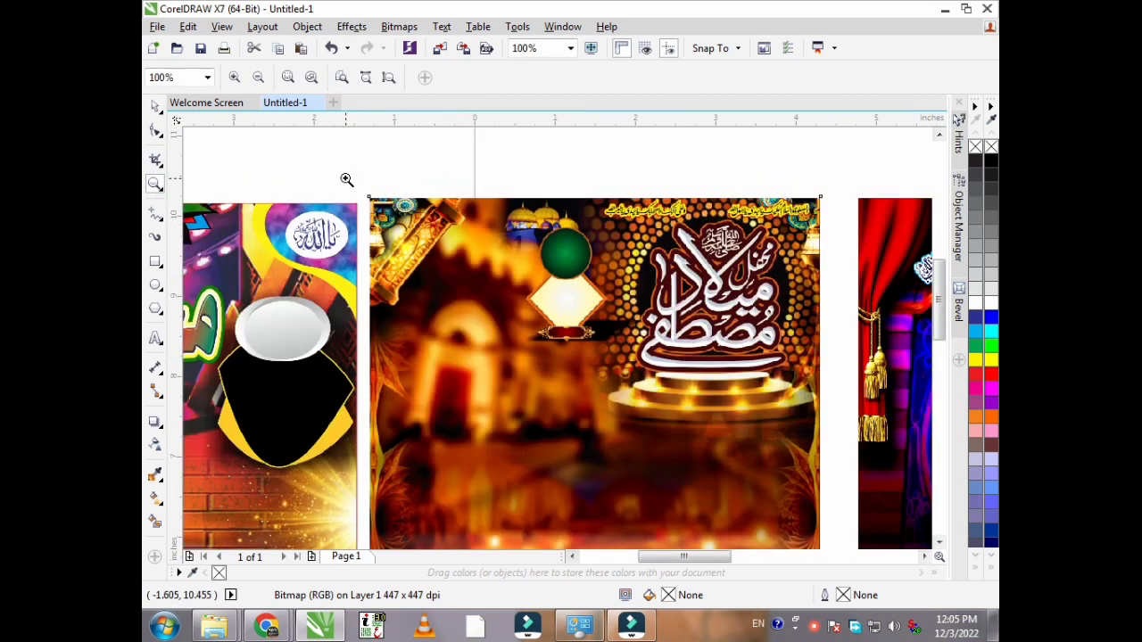
{"action": "left_click", "coordinate": [345, 177]}
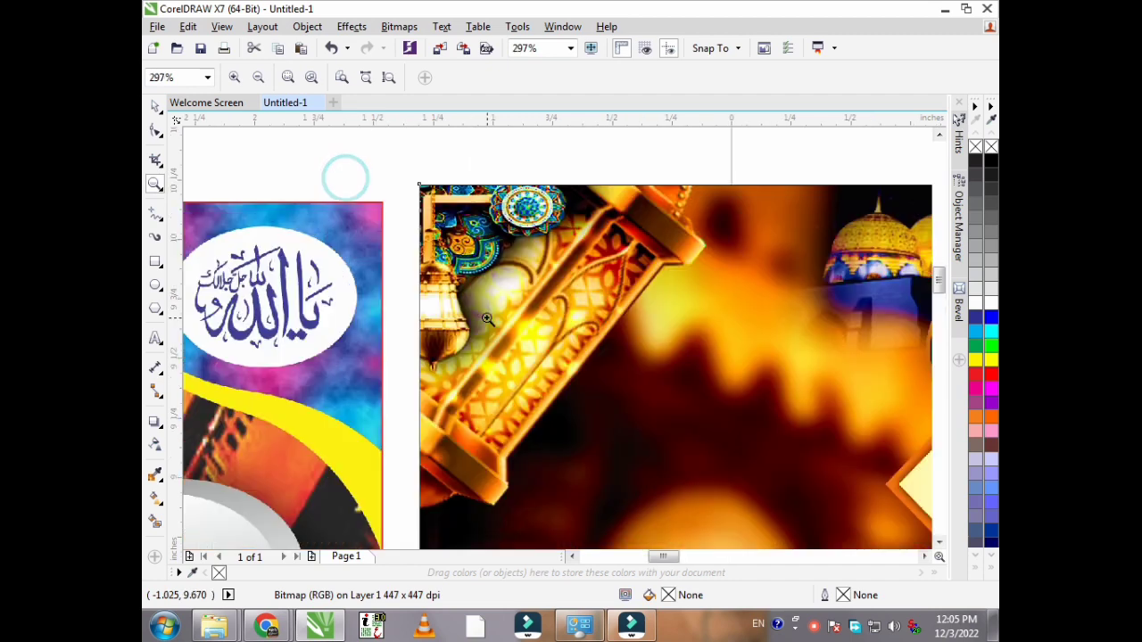
{"action": "right_click", "coordinate": [370, 201]}
{"action": "right_click", "coordinate": [471, 188]}
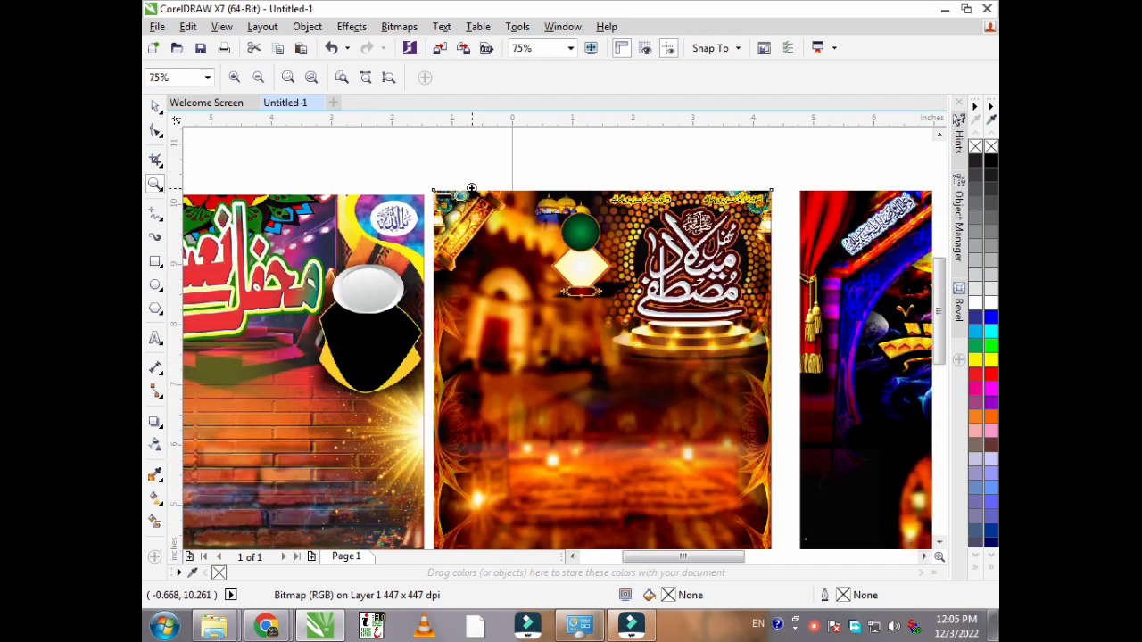
{"action": "right_click", "coordinate": [508, 244]}
{"action": "left_click", "coordinate": [541, 474]}
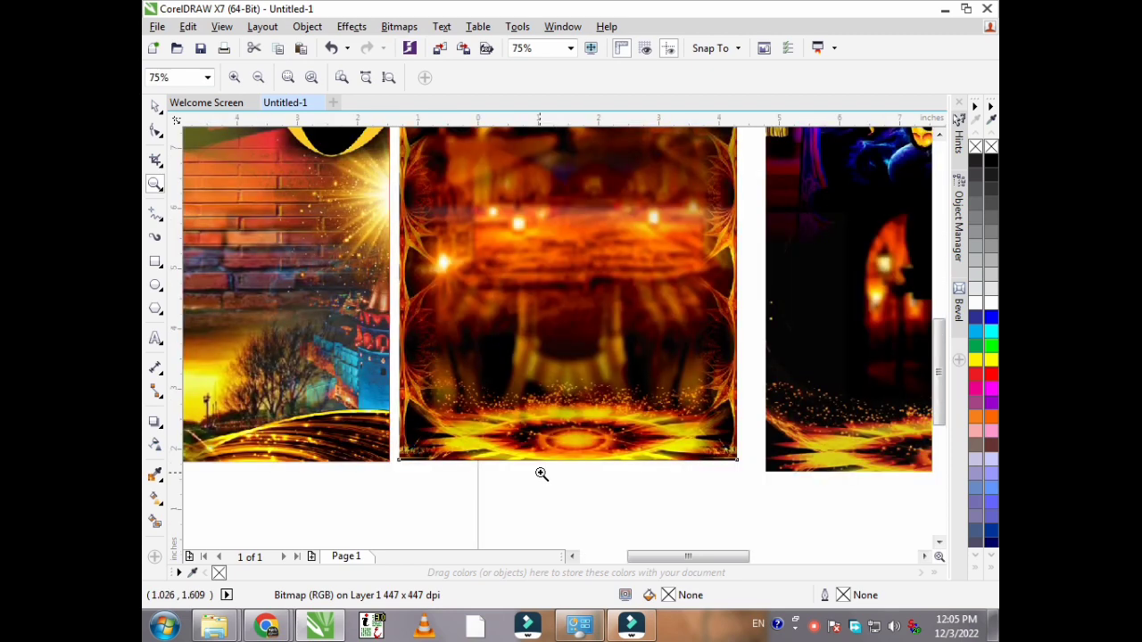
{"action": "left_click_drag", "start_coordinate": [404, 178], "coordinate": [720, 386]}
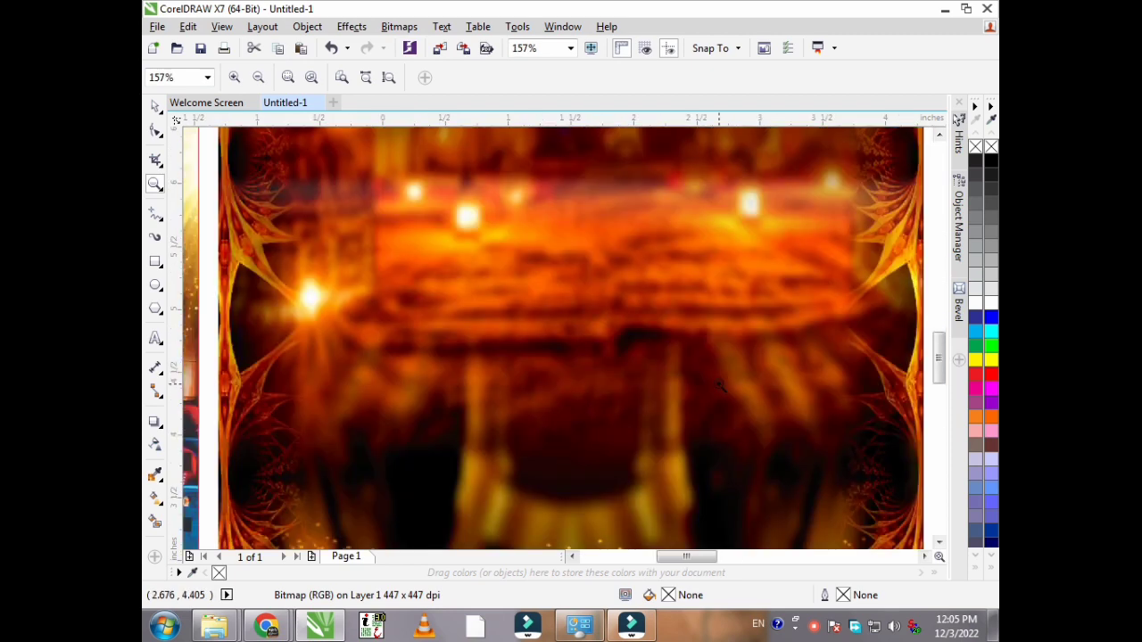
{"action": "right_click", "coordinate": [720, 385]}
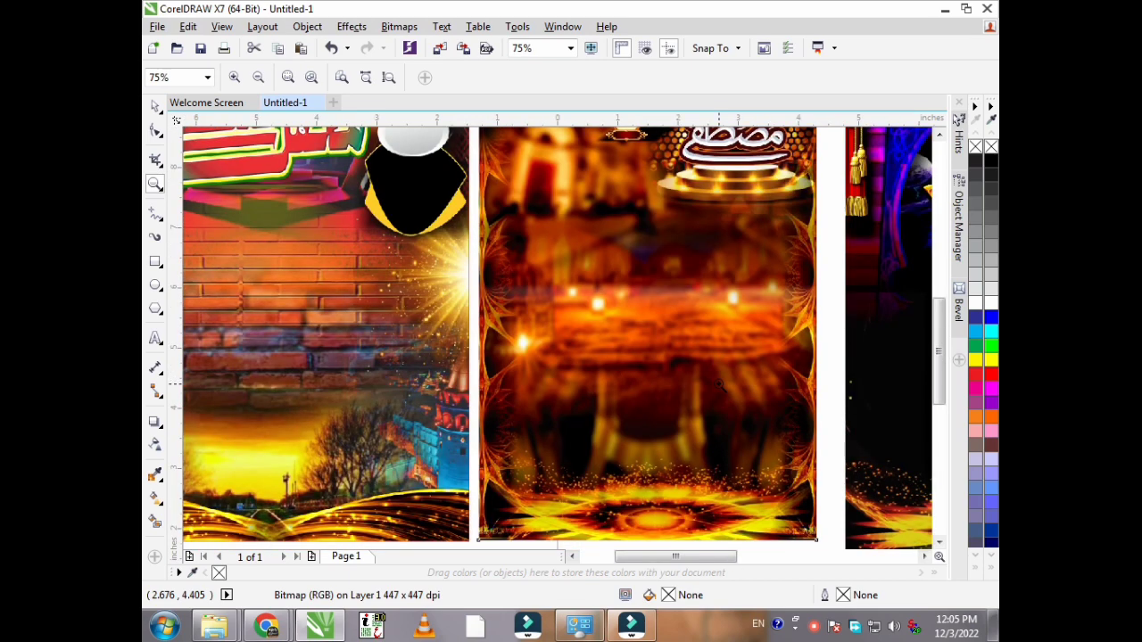
{"action": "right_click", "coordinate": [719, 384]}
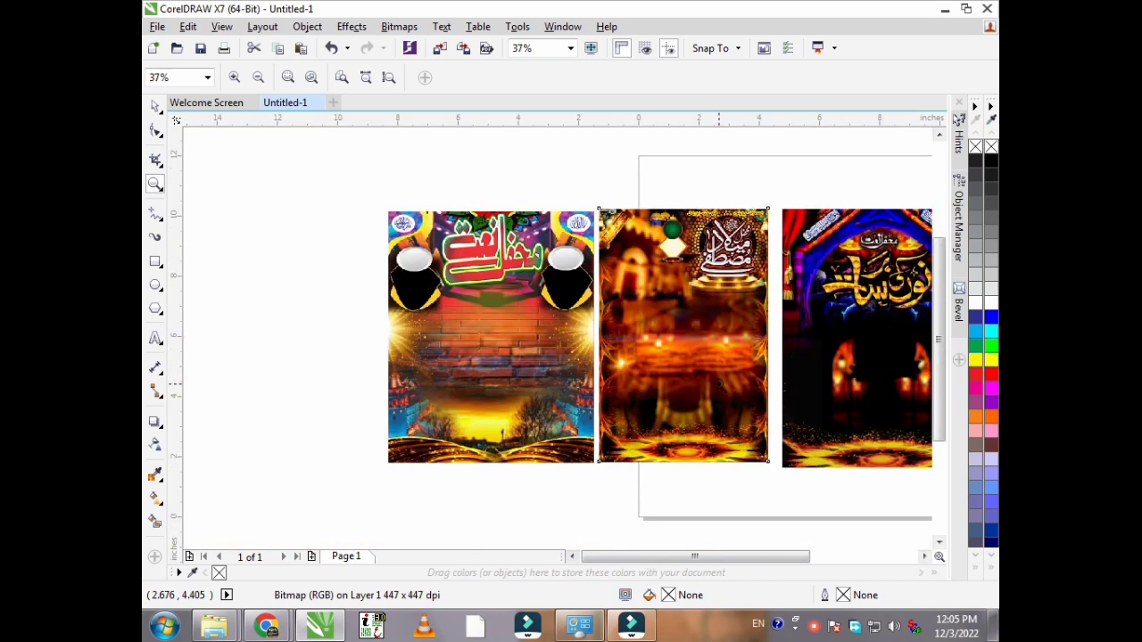
Step: Apply a Brightness/Contrast/Intensity adjustment to the poster with the red title calligraphy, with brightness -4, contrast 52 and intensity -8
{"action": "left_click", "coordinate": [515, 204]}
{"action": "left_click_drag", "start_coordinate": [342, 181], "coordinate": [588, 384]}
{"action": "left_click_drag", "start_coordinate": [701, 191], "coordinate": [385, 193]}
{"action": "right_click", "coordinate": [386, 193]}
{"action": "left_click", "coordinate": [157, 106]}
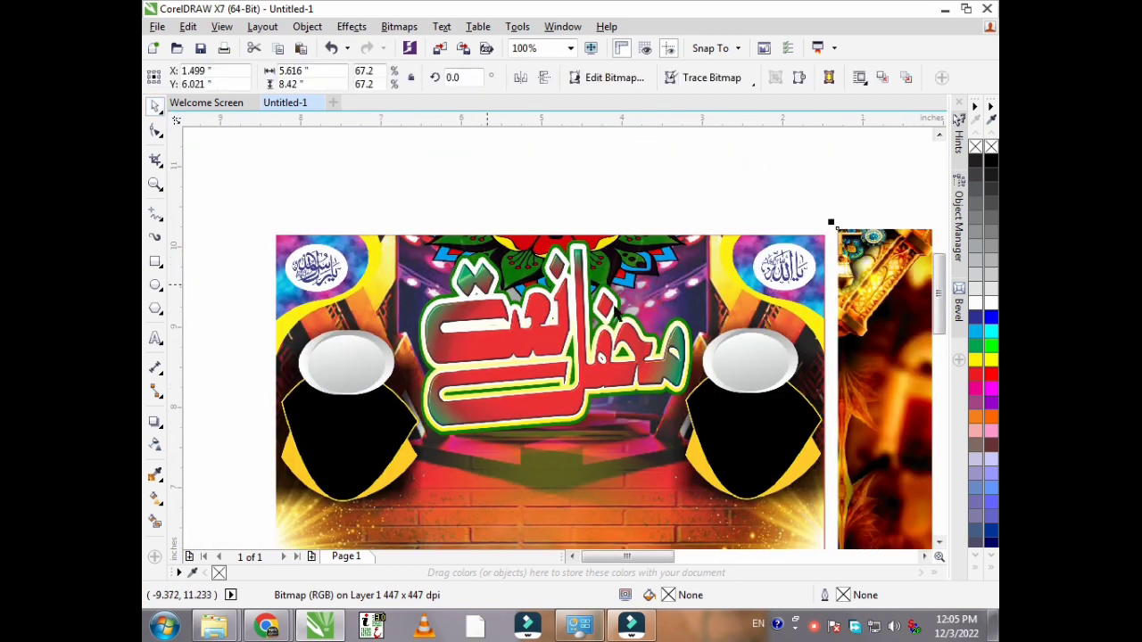
{"action": "key", "text": "Tab"}
{"action": "left_click", "coordinate": [346, 26]}
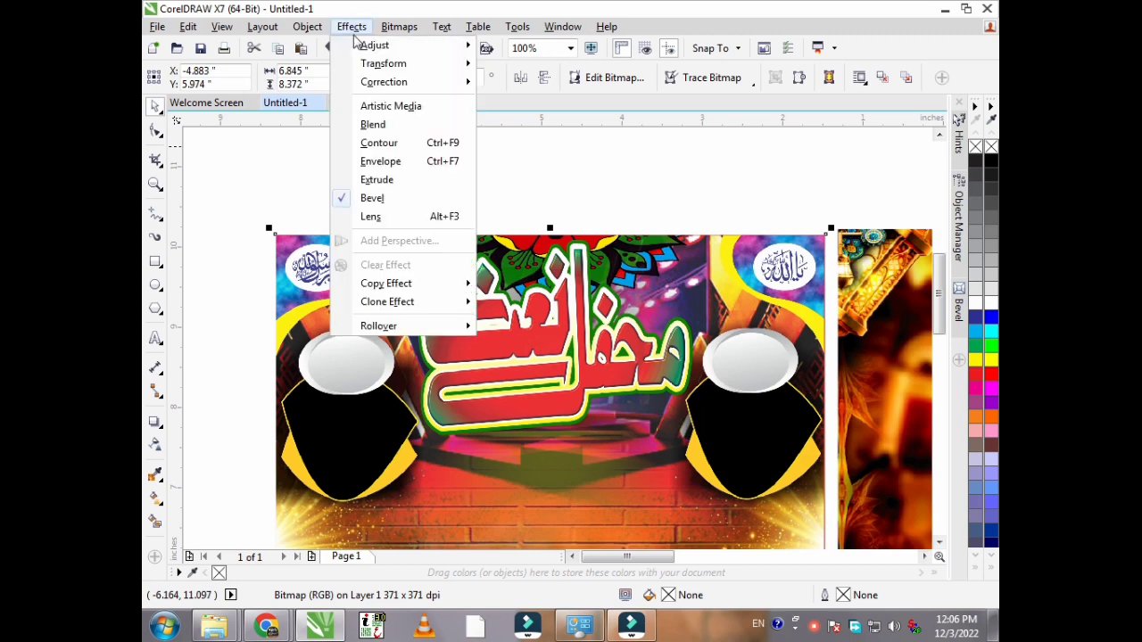
{"action": "mouse_move", "coordinate": [408, 51]}
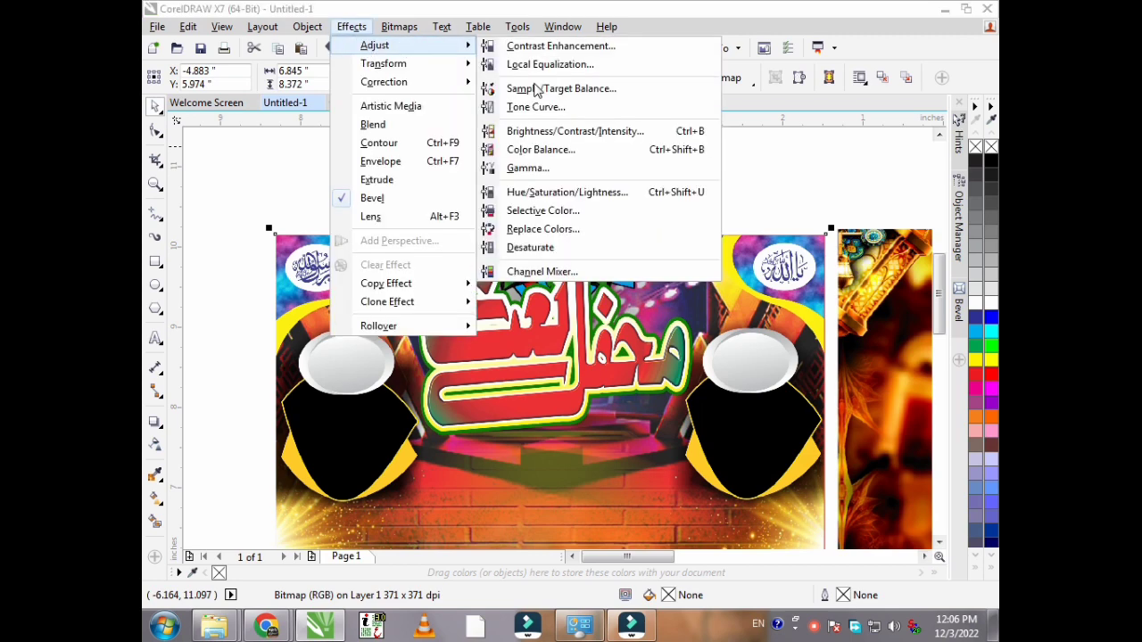
{"action": "left_click", "coordinate": [546, 134]}
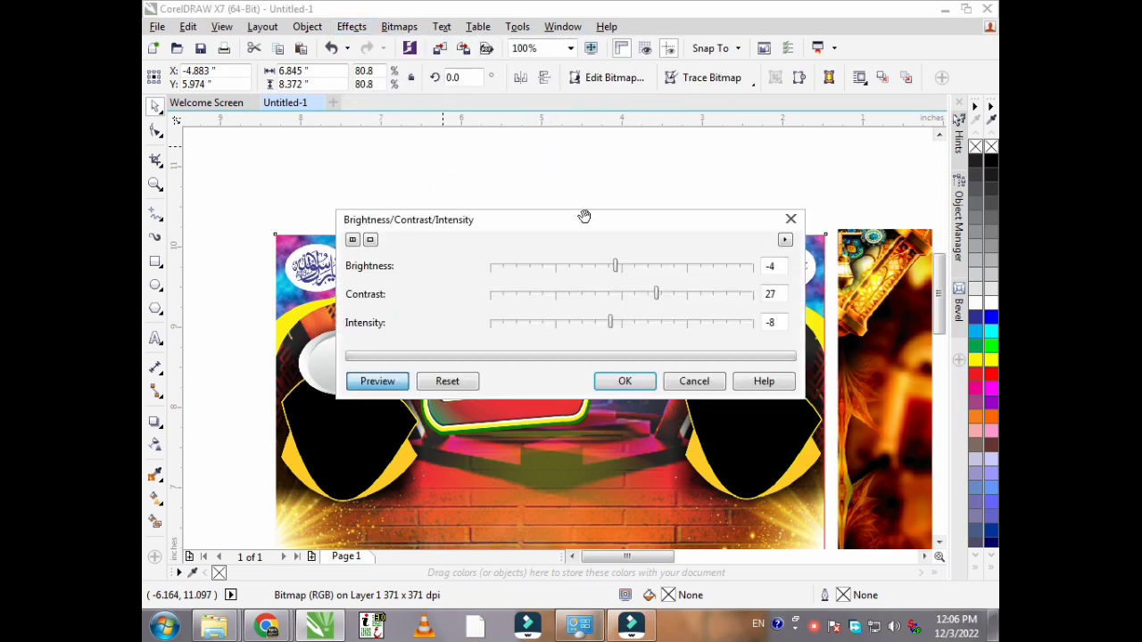
{"action": "left_click_drag", "start_coordinate": [659, 219], "coordinate": [643, 437]}
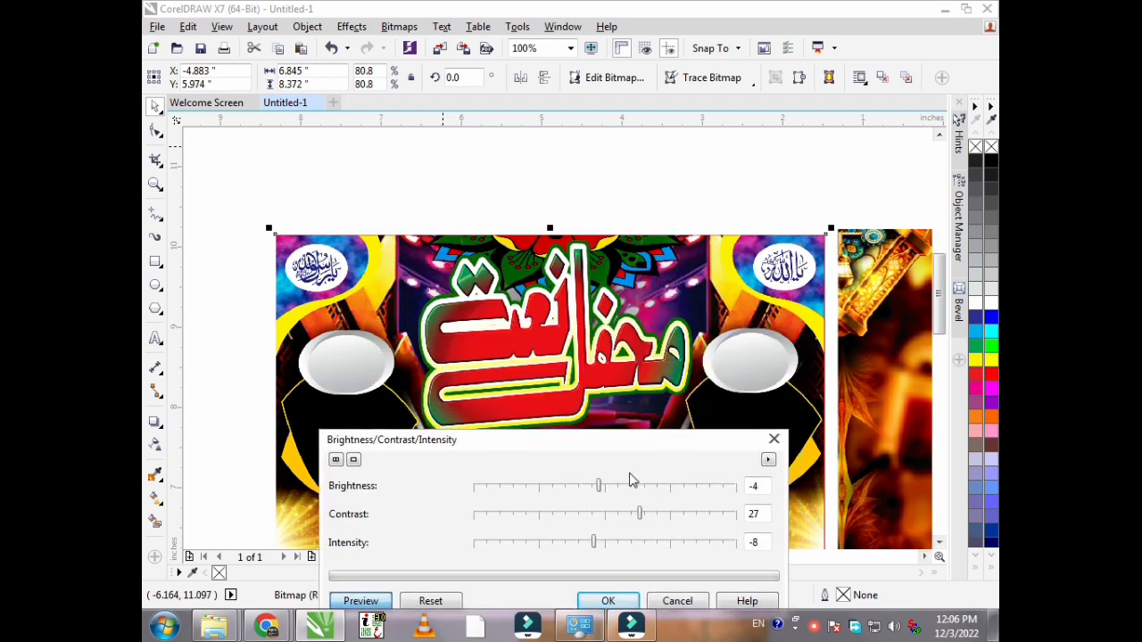
{"action": "left_click", "coordinate": [607, 520]}
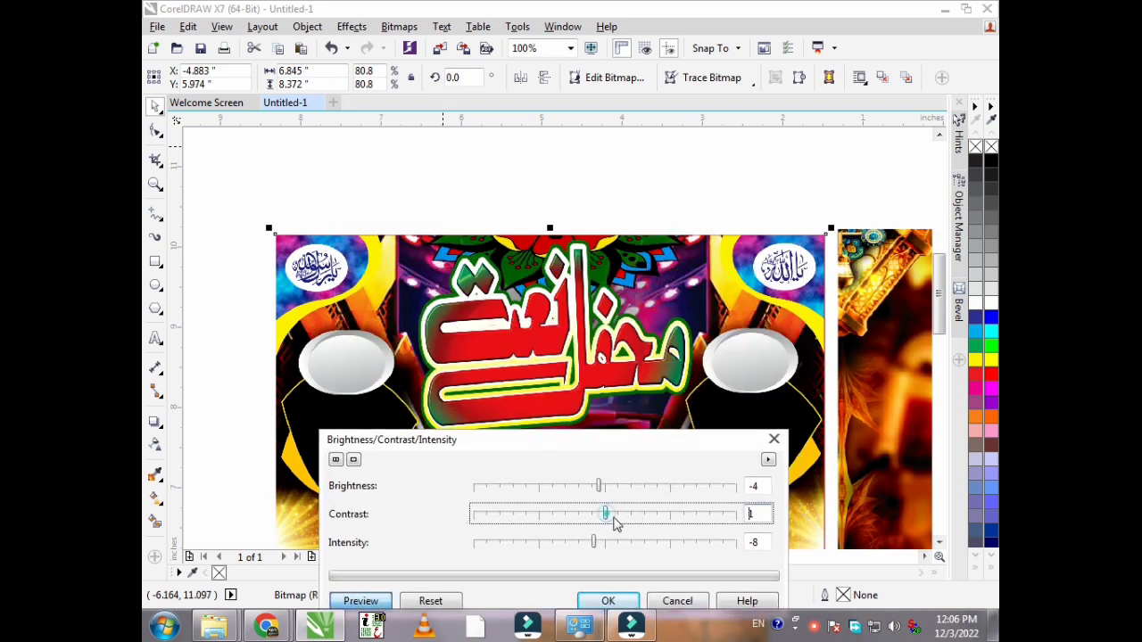
{"action": "left_click", "coordinate": [674, 516]}
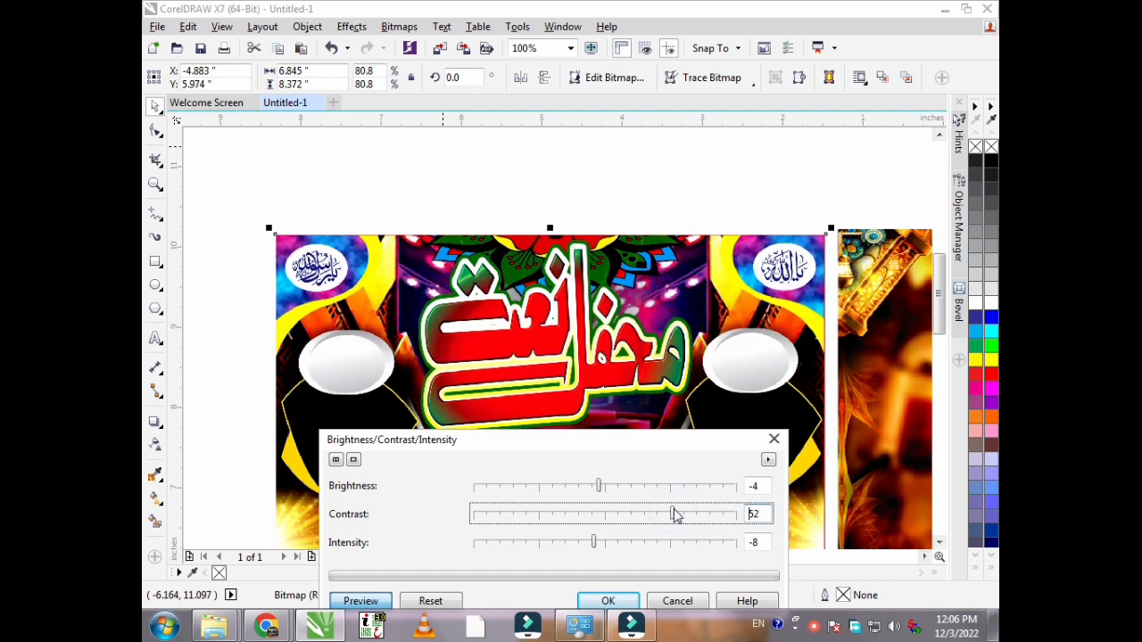
{"action": "left_click_drag", "start_coordinate": [661, 446], "coordinate": [683, 277]}
{"action": "left_click", "coordinate": [653, 433]}
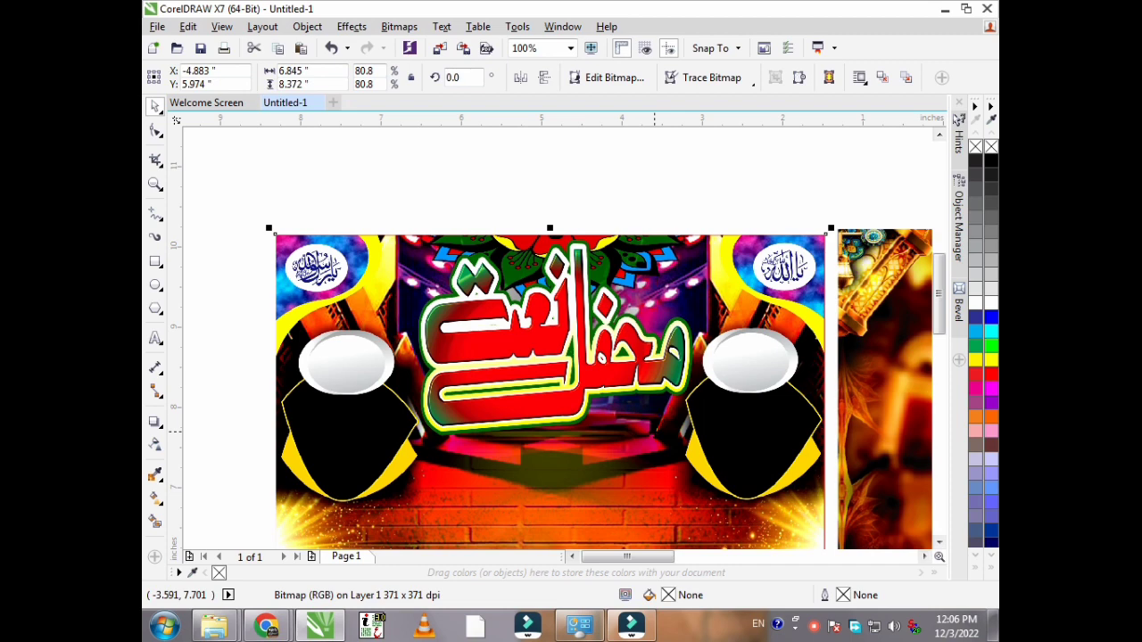
{"action": "left_click", "coordinate": [521, 159]}
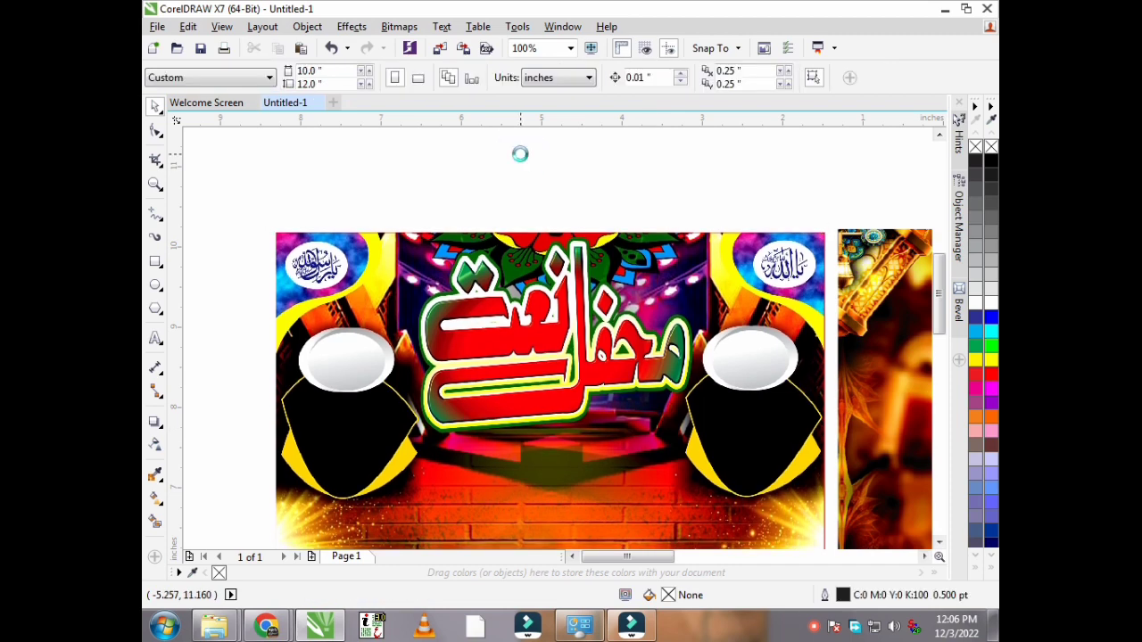
Step: Save the drawing as a CDR file named "mehfil jpg walpapers" in the 2022(2) folder
{"action": "key", "text": "ctrl+s"}
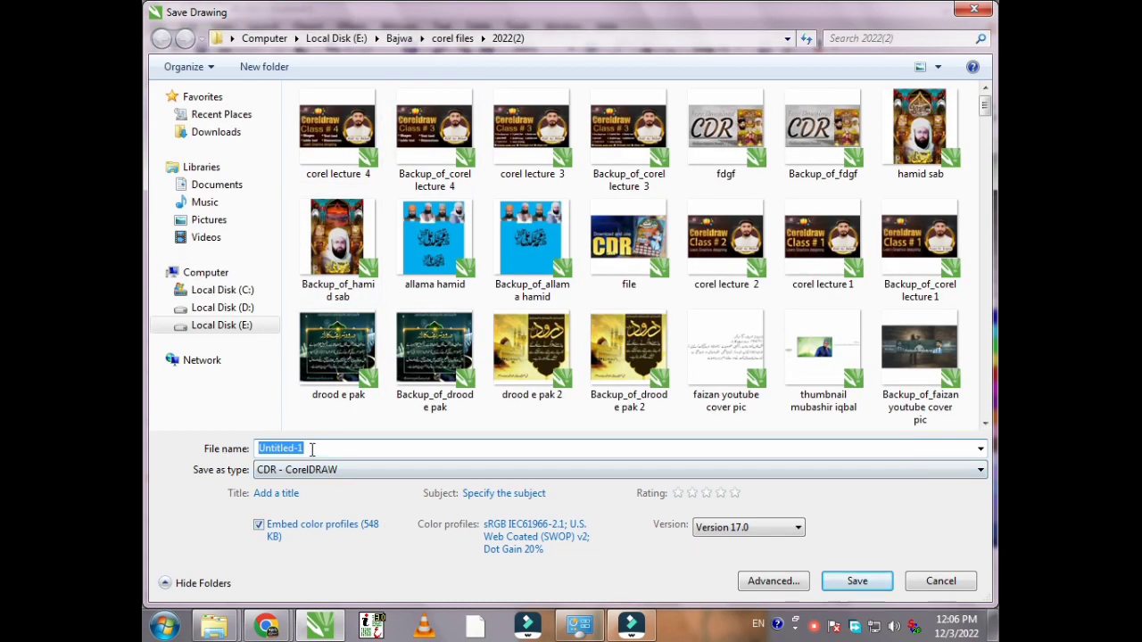
{"action": "type", "text": "me"}
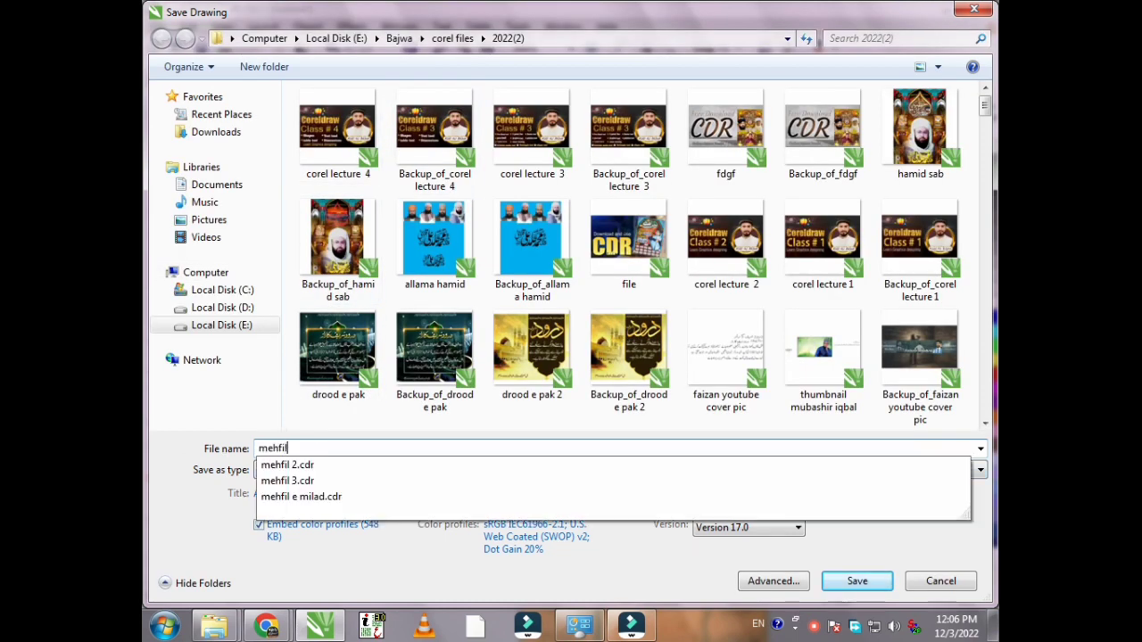
{"action": "type", "text": "hfil j"}
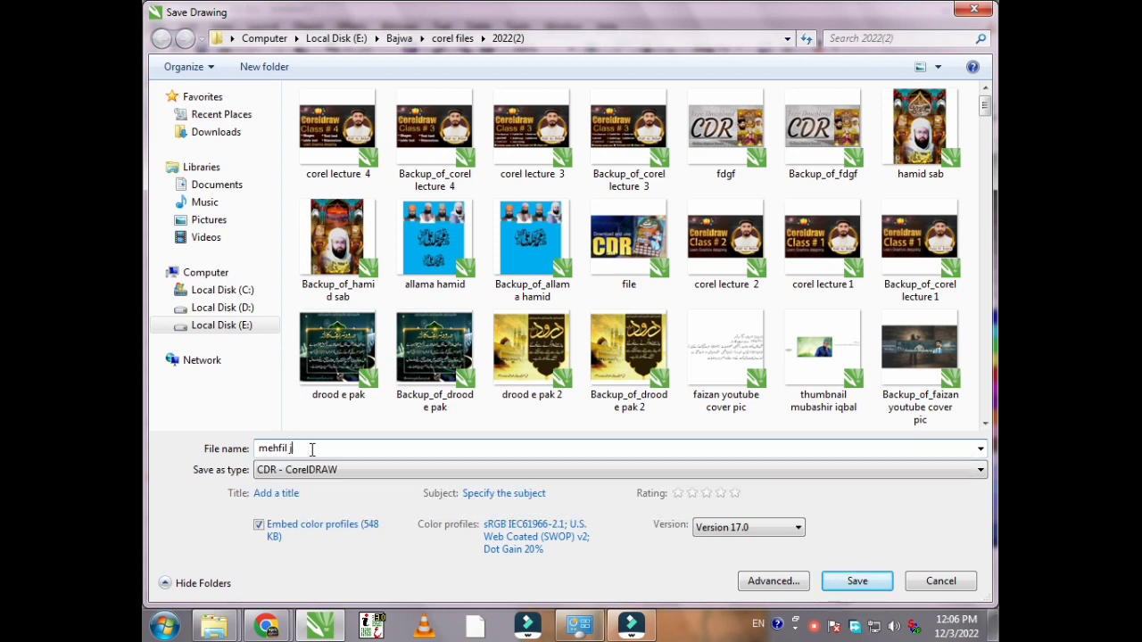
{"action": "type", "text": "pg walpapers"}
{"action": "key", "text": "Return"}
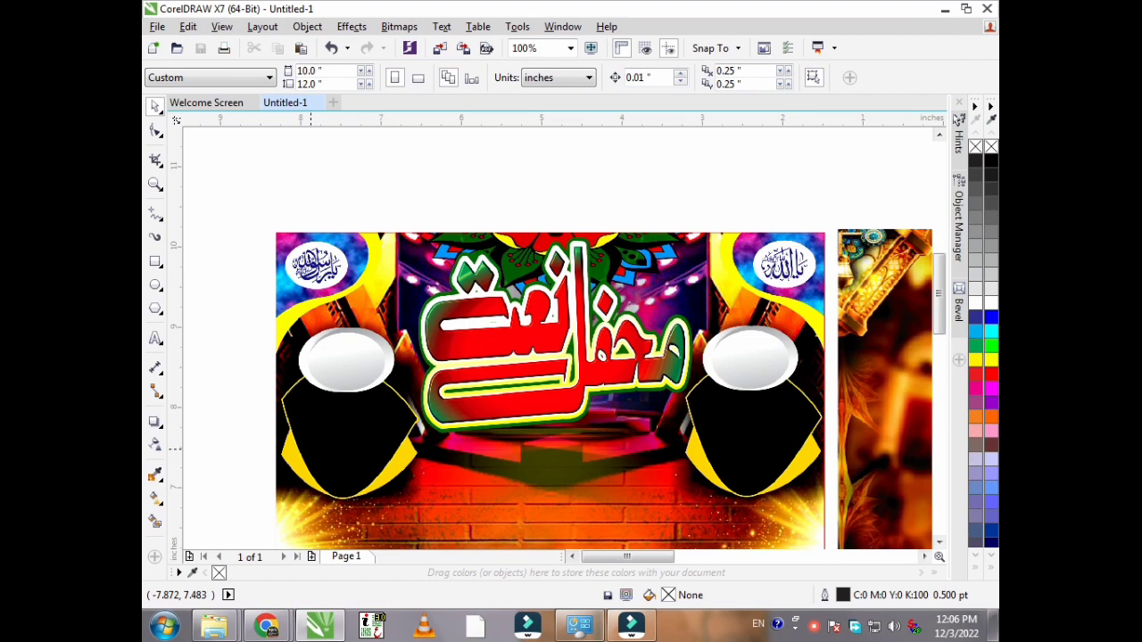
Step: Examine the white oval calligraphy emblems in both upper corners of the red-title poster up close
{"action": "left_click", "coordinate": [156, 183]}
{"action": "left_click_drag", "start_coordinate": [223, 214], "coordinate": [397, 335]}
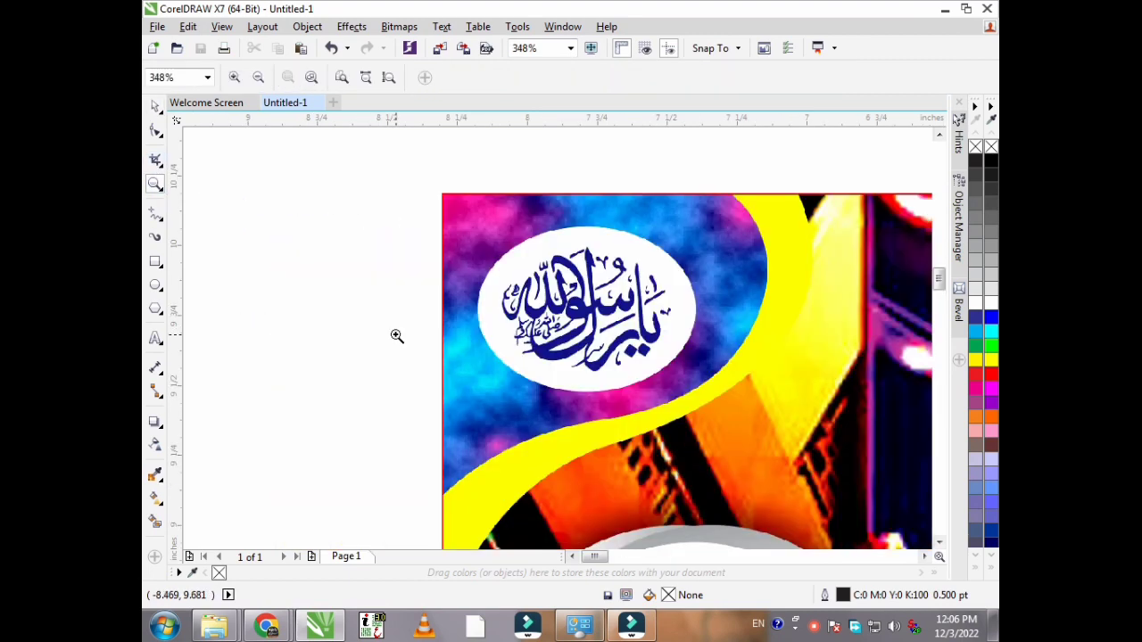
{"action": "scroll", "coordinate": [276, 234], "scroll_direction": "down", "scroll_amount": 2}
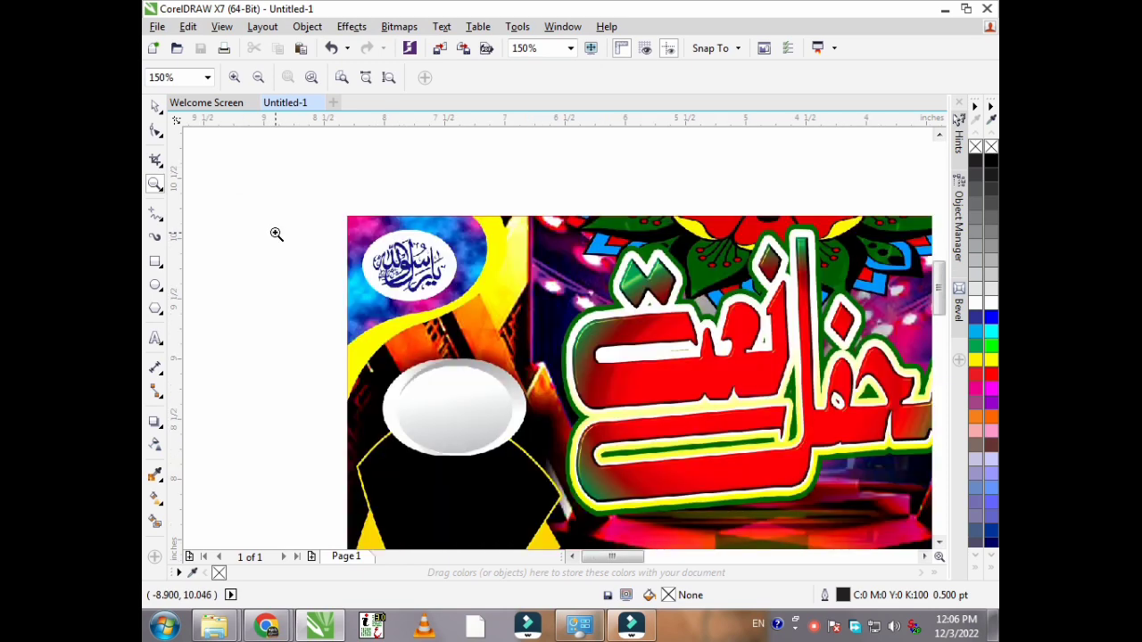
{"action": "scroll", "coordinate": [276, 234], "scroll_direction": "down", "scroll_amount": 2}
{"action": "left_click_drag", "start_coordinate": [637, 199], "coordinate": [746, 290]}
{"action": "left_click_drag", "start_coordinate": [330, 162], "coordinate": [719, 480]}
{"action": "left_click_drag", "start_coordinate": [571, 314], "coordinate": [689, 421]}
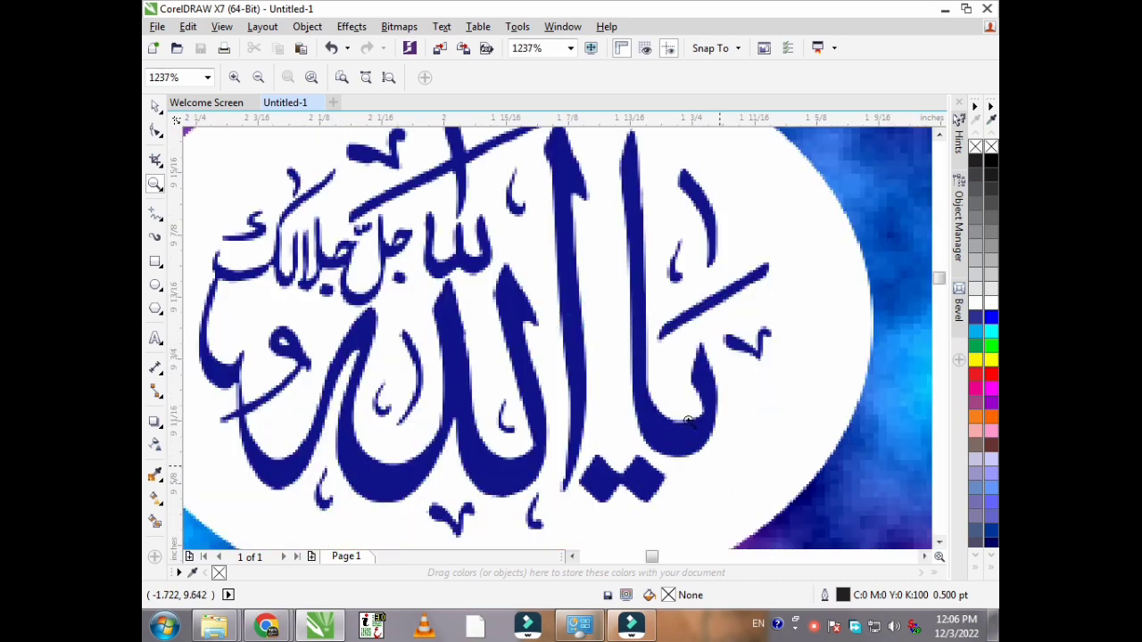
{"action": "right_click", "coordinate": [646, 357]}
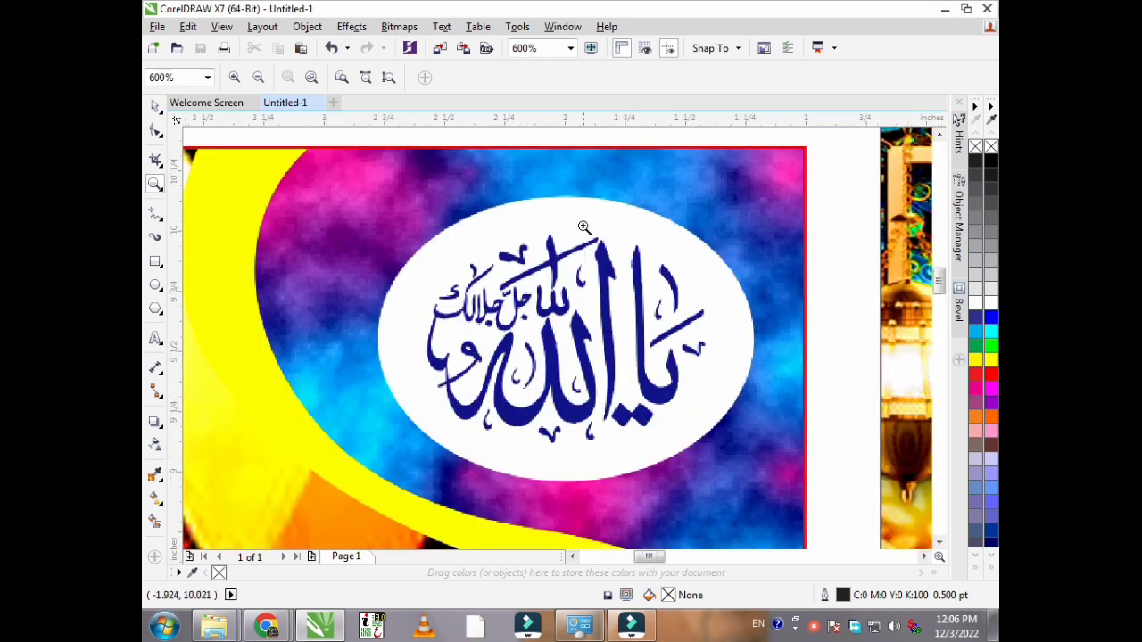
{"action": "right_click", "coordinate": [620, 268]}
{"action": "right_click", "coordinate": [622, 171]}
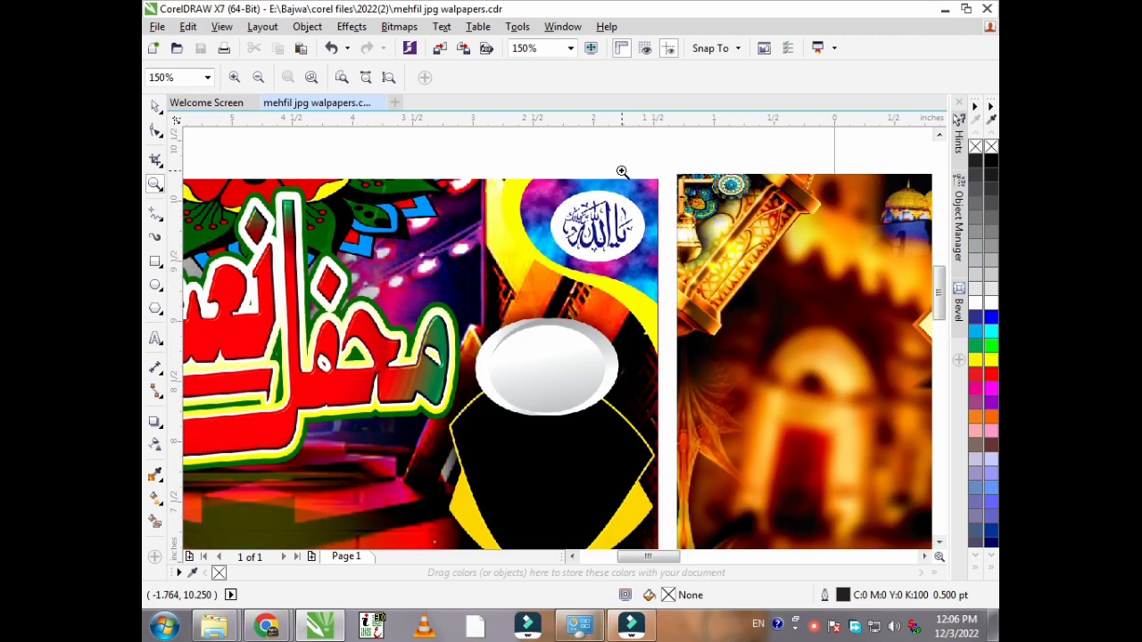
{"action": "right_click", "coordinate": [621, 171]}
Step: Examine the outlines and edge details of the poster's red title calligraphy up close
{"action": "left_click", "coordinate": [460, 300]}
{"action": "left_click", "coordinate": [434, 182]}
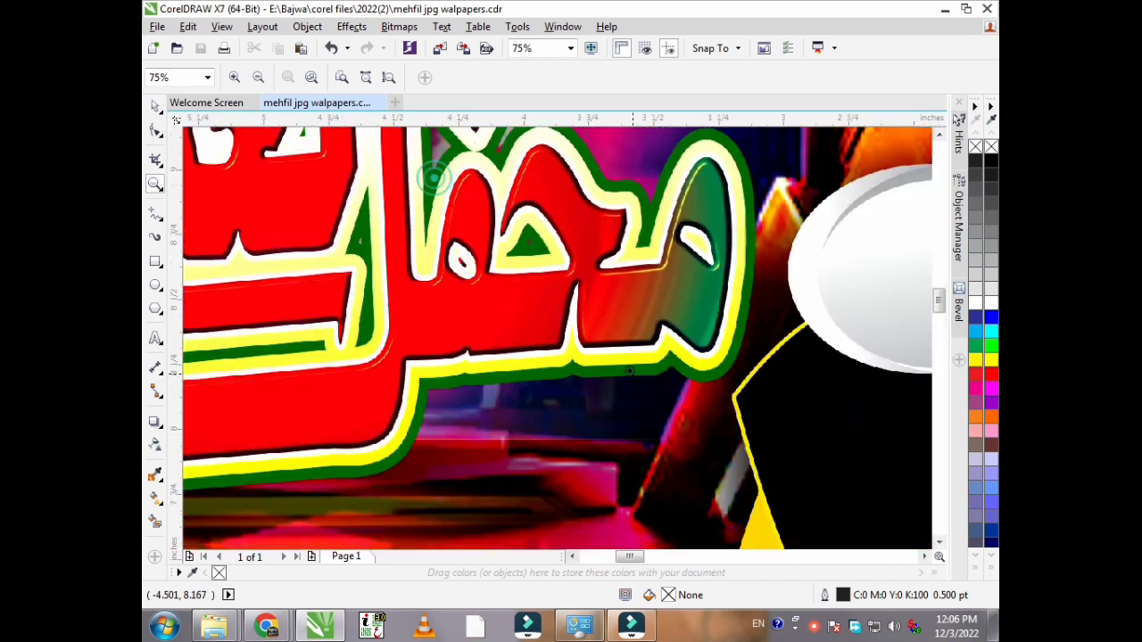
{"action": "left_click_drag", "start_coordinate": [461, 186], "coordinate": [620, 356]}
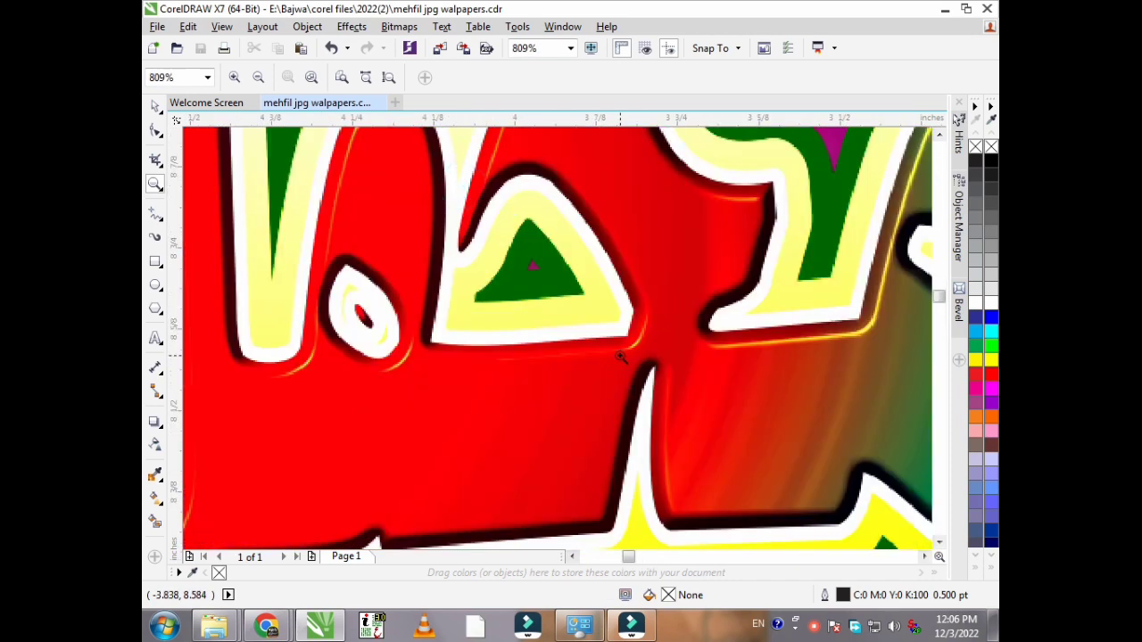
{"action": "left_click_drag", "start_coordinate": [829, 327], "coordinate": [846, 344]}
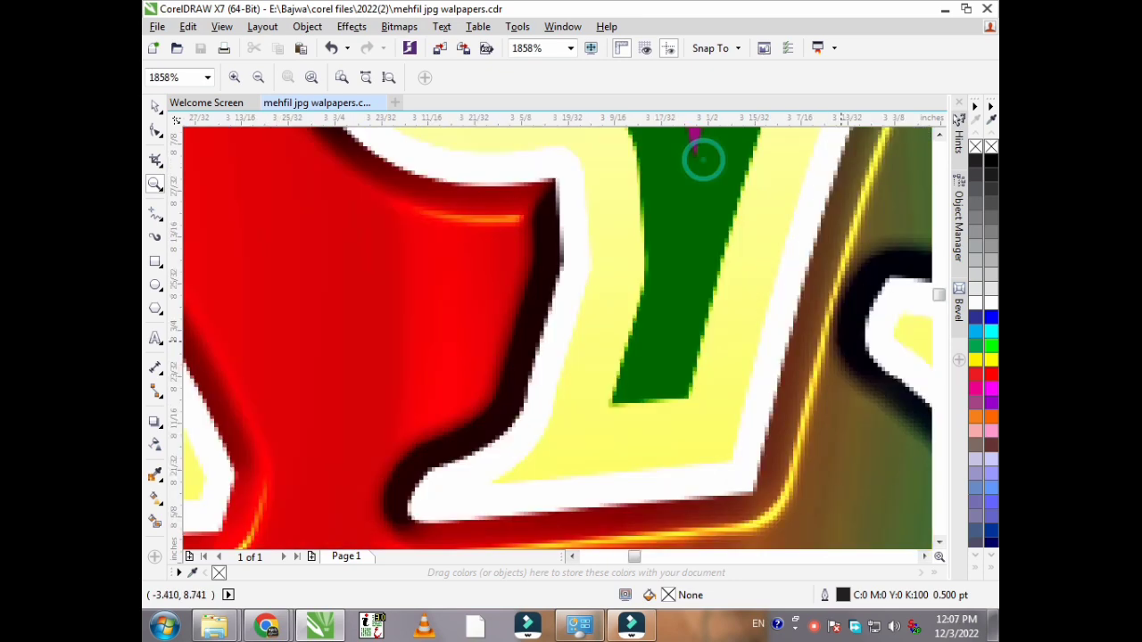
{"action": "scroll", "coordinate": [637, 316], "scroll_direction": "down", "scroll_amount": 5}
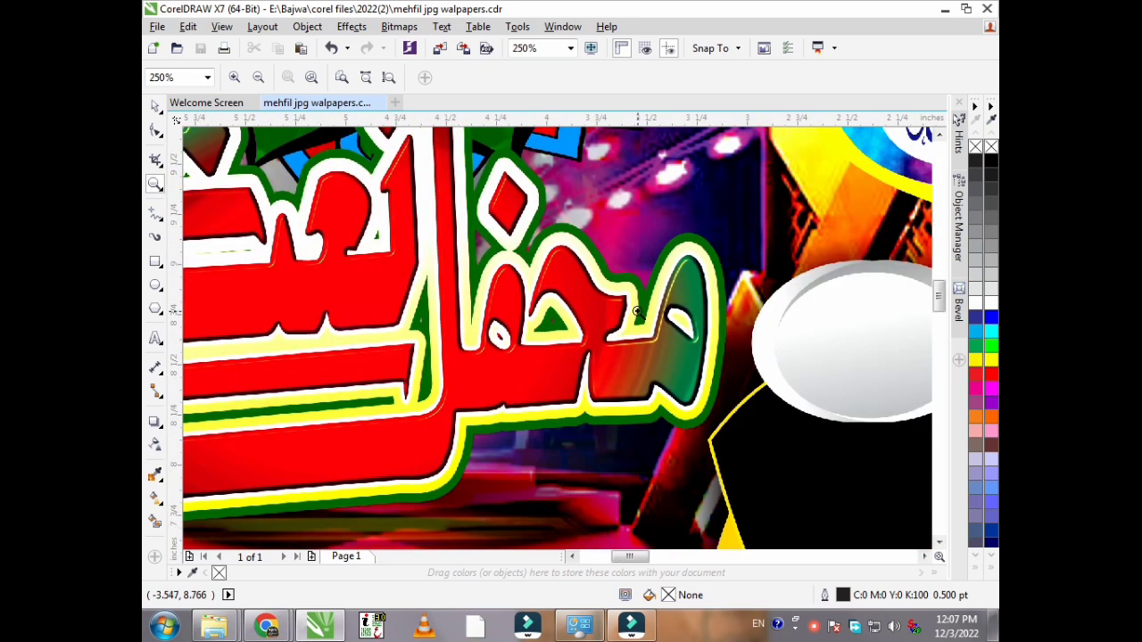
{"action": "right_click", "coordinate": [545, 216]}
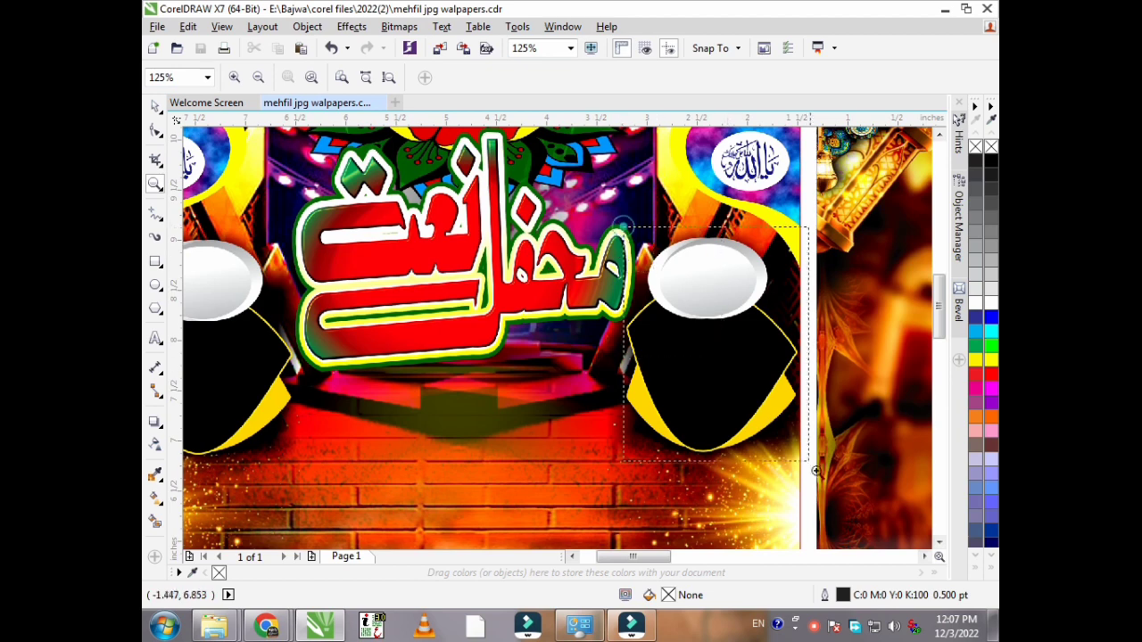
Step: Add the text "Date portion" to the black shape below the right white oval of the red-title poster
{"action": "left_click_drag", "start_coordinate": [623, 226], "coordinate": [832, 482]}
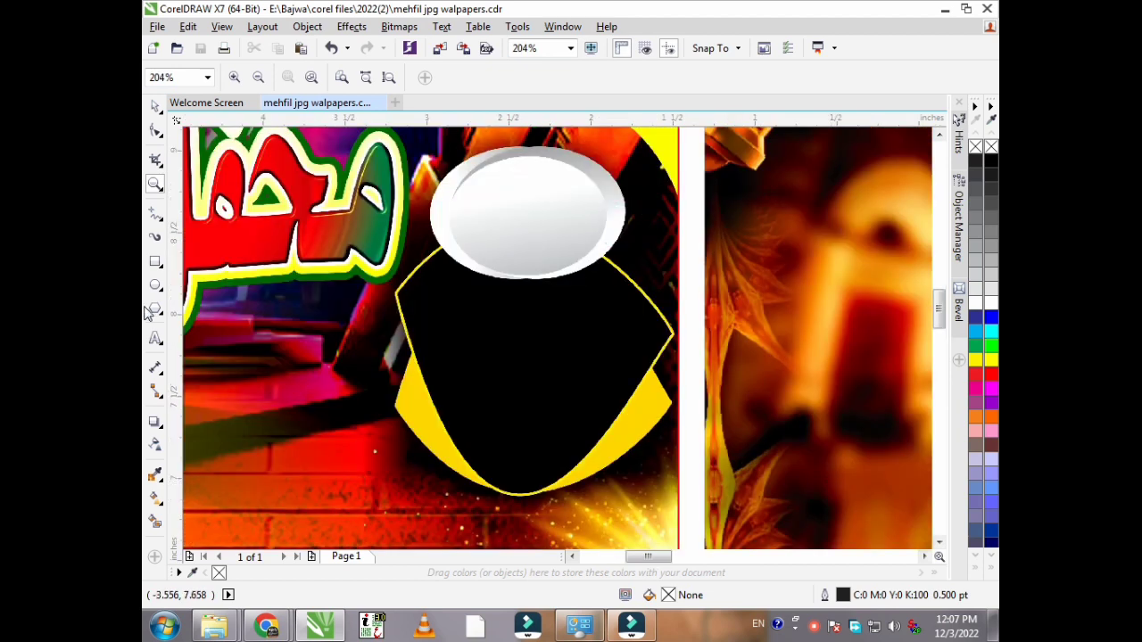
{"action": "left_click", "coordinate": [156, 338]}
{"action": "left_click", "coordinate": [498, 354]}
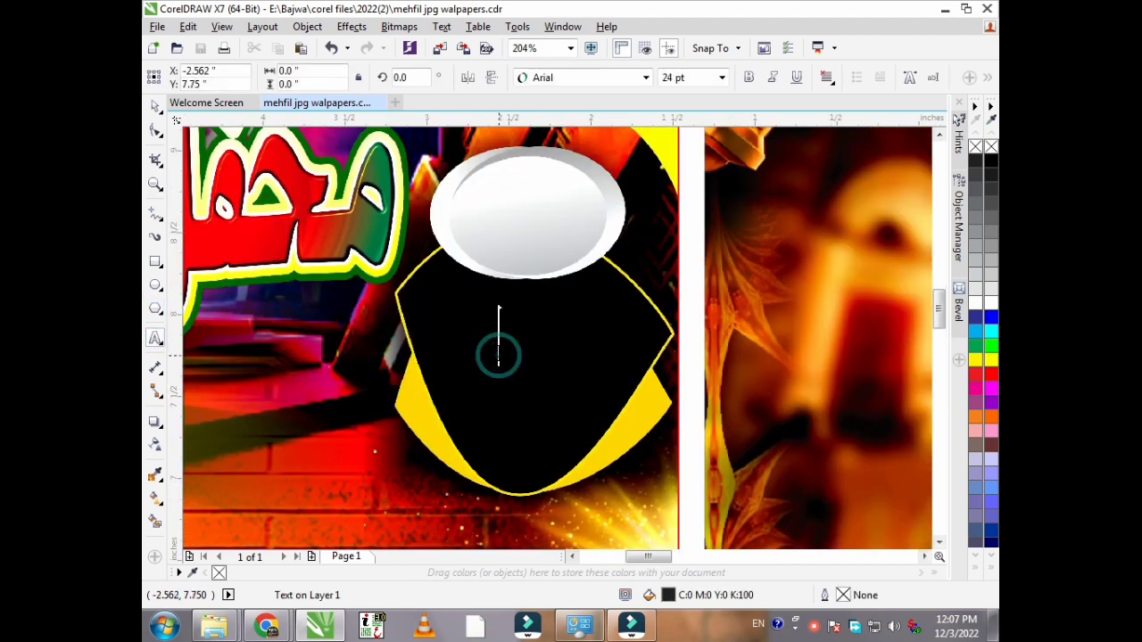
{"action": "type", "text": "Date "}
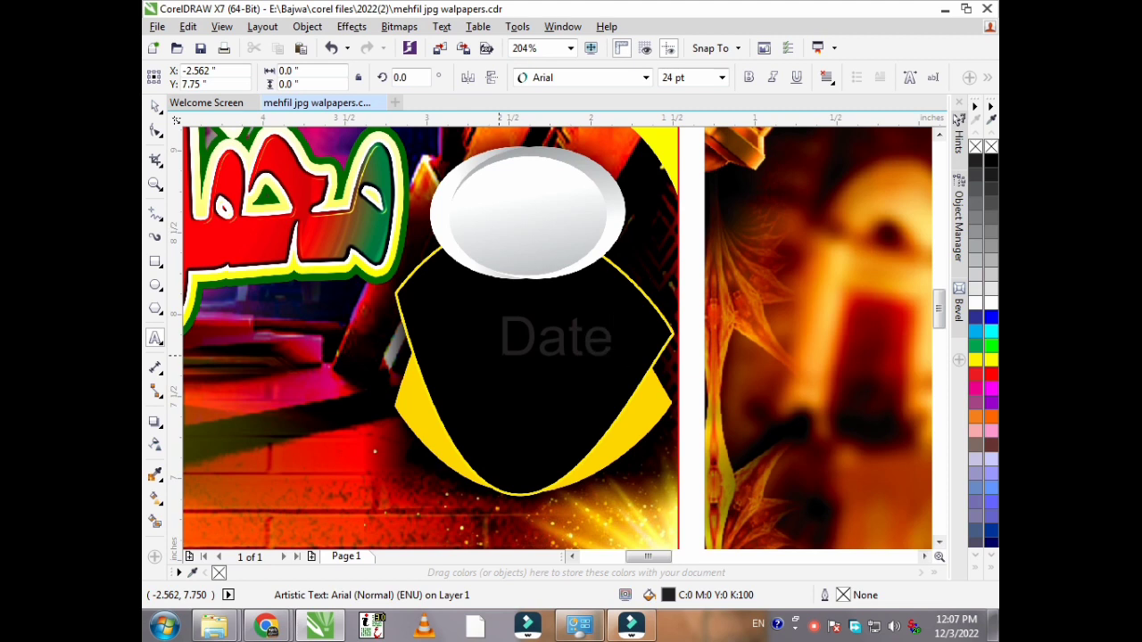
{"action": "type", "text": "po"}
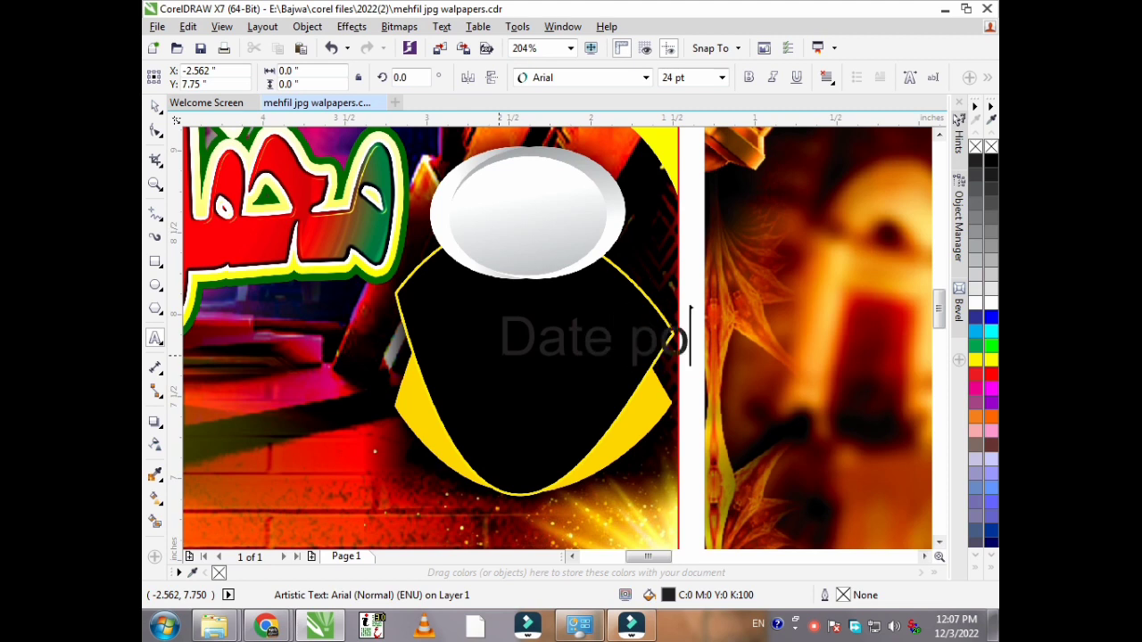
{"action": "type", "text": "rtion"}
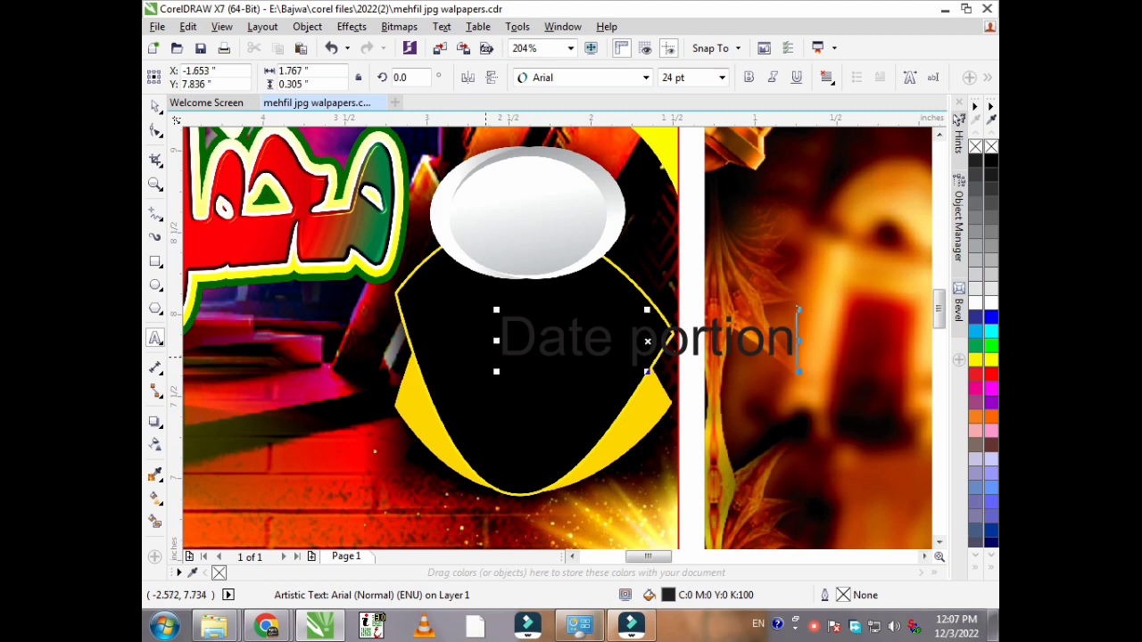
Step: Try the "Date portion" text in yellow at a smaller size within the black shape, and delete it
{"action": "left_click", "coordinate": [155, 105]}
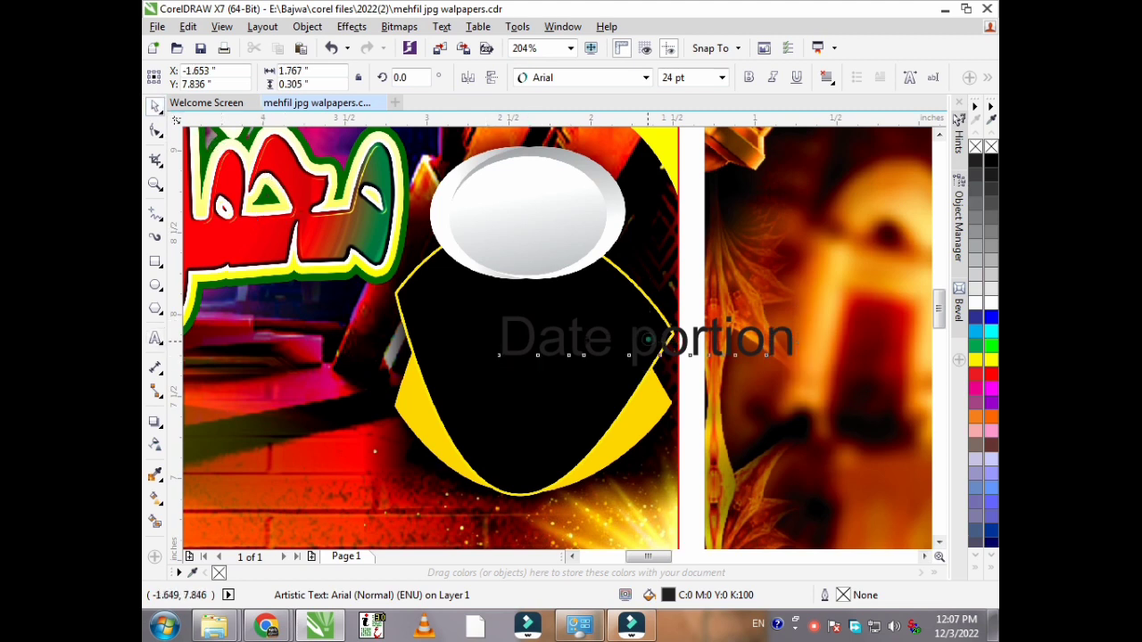
{"action": "left_click_drag", "start_coordinate": [648, 342], "coordinate": [560, 337]}
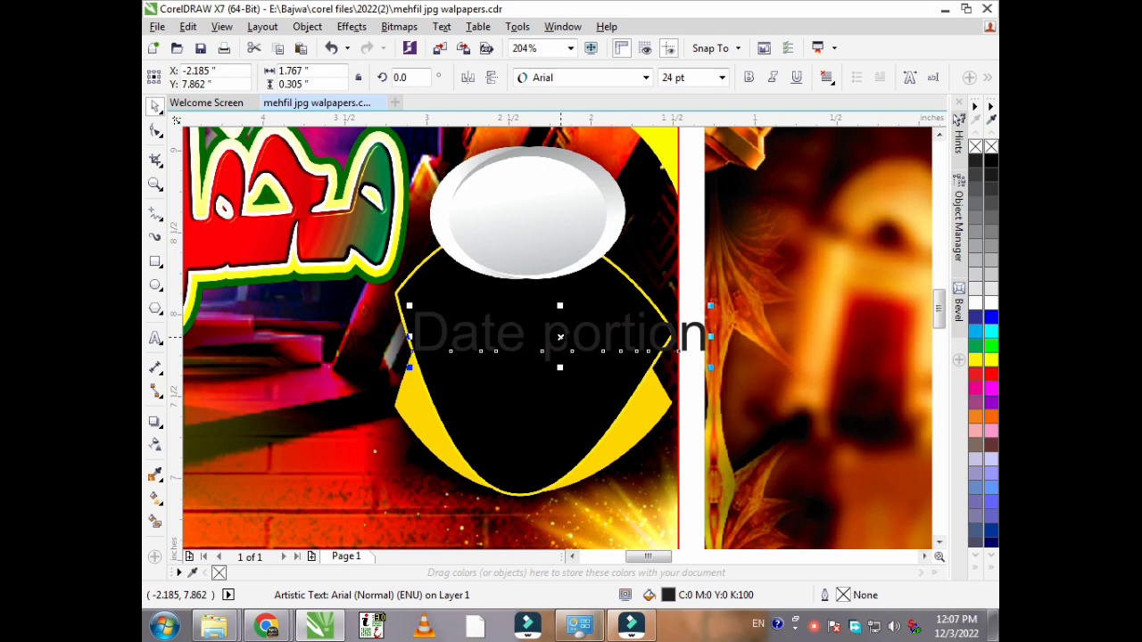
{"action": "left_click", "coordinate": [975, 360]}
{"action": "scroll", "coordinate": [722, 259], "scroll_direction": "down", "scroll_amount": 2}
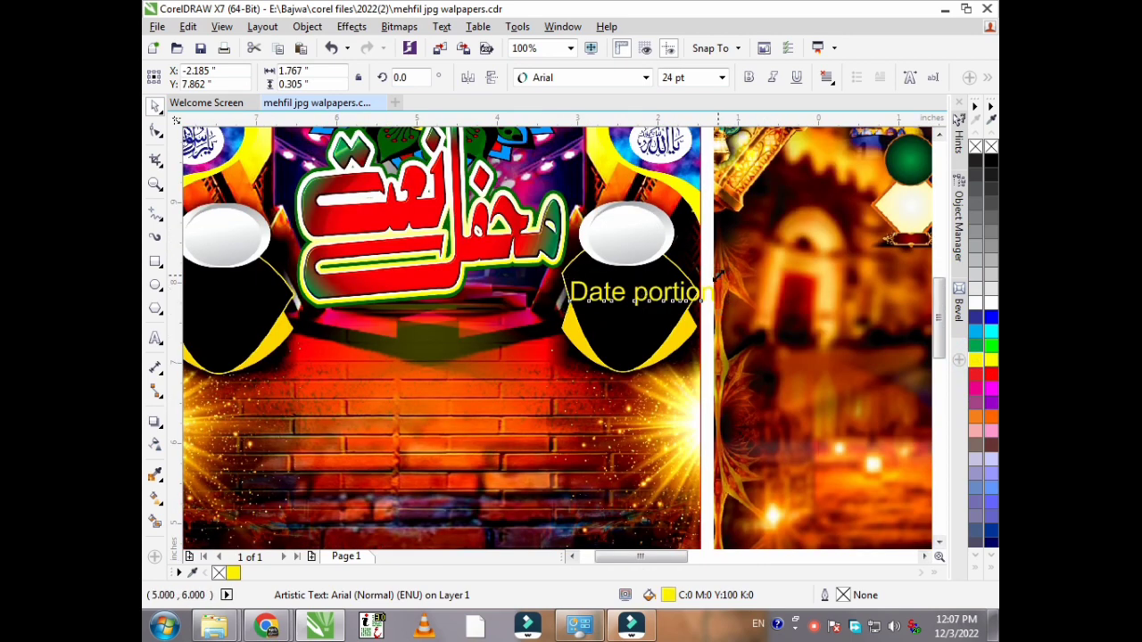
{"action": "left_click_drag", "start_coordinate": [719, 276], "coordinate": [704, 275]}
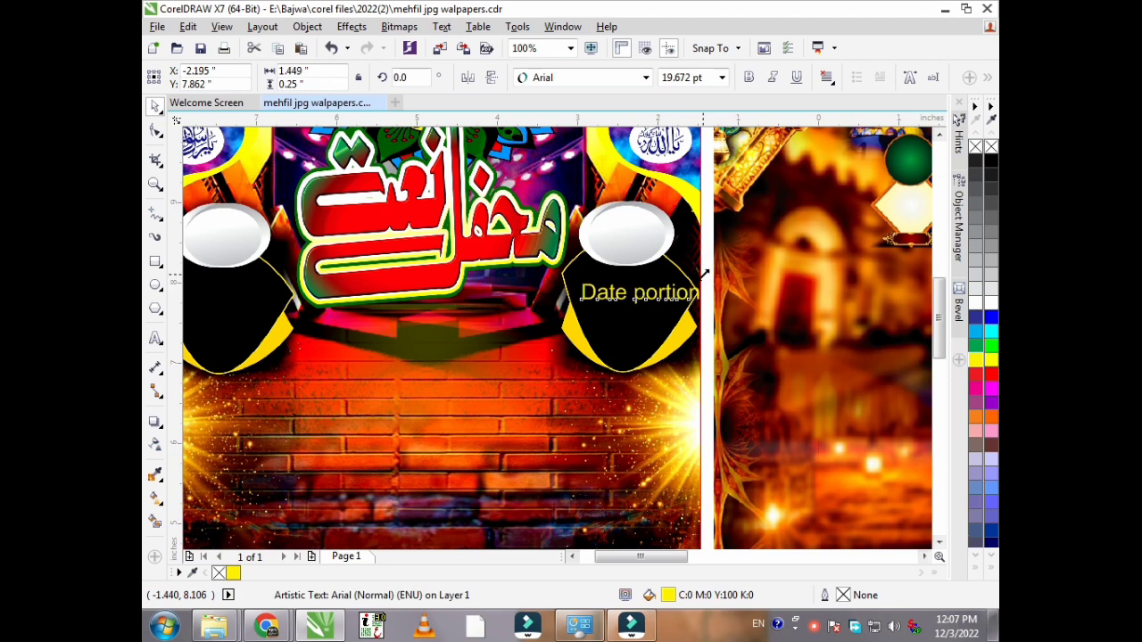
{"action": "key", "text": "Delete"}
Step: Add the text "for date" in yellow, placed across the black shape below the red-title poster's right oval
{"action": "scroll", "coordinate": [657, 279], "scroll_direction": "up", "scroll_amount": 2}
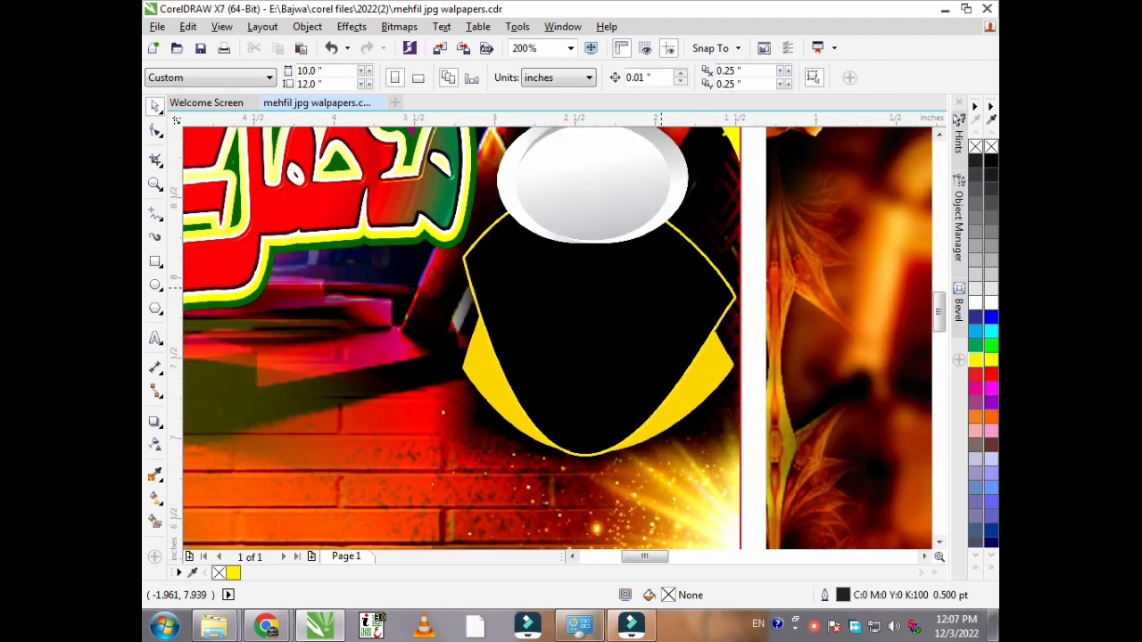
{"action": "left_click", "coordinate": [155, 339]}
{"action": "left_click", "coordinate": [560, 314]}
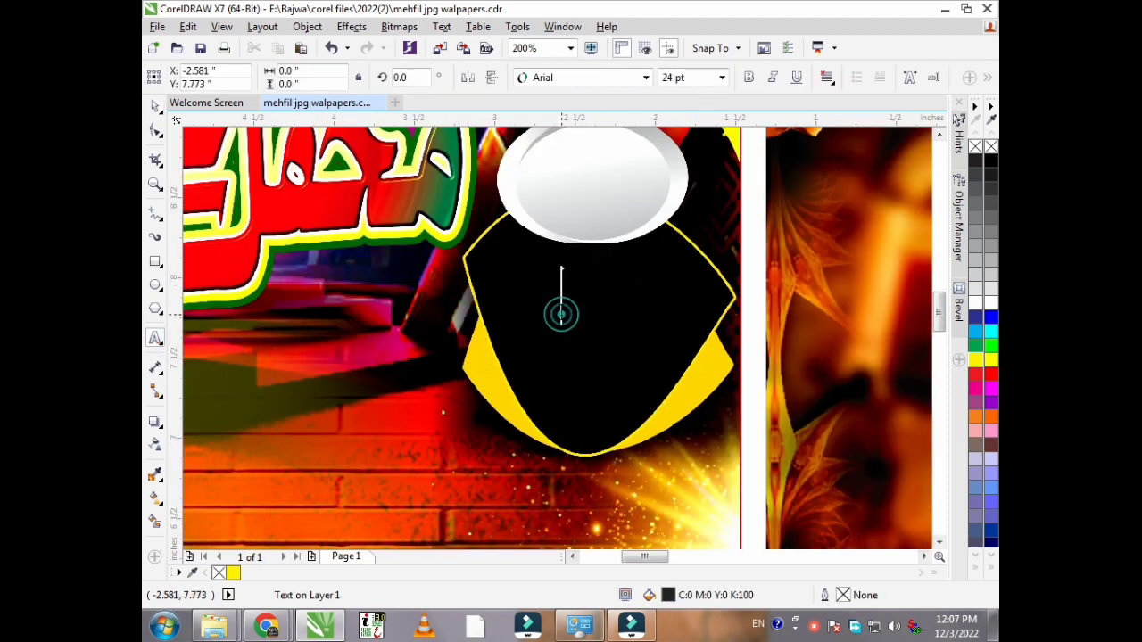
{"action": "type", "text": "for date"}
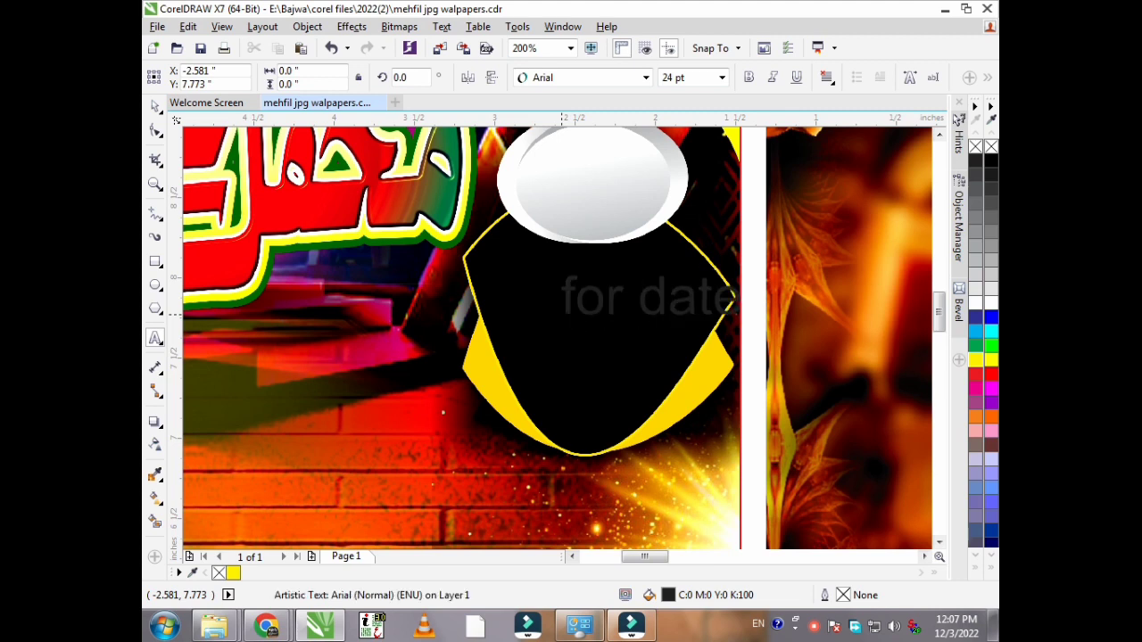
{"action": "key", "text": "ctrl+space"}
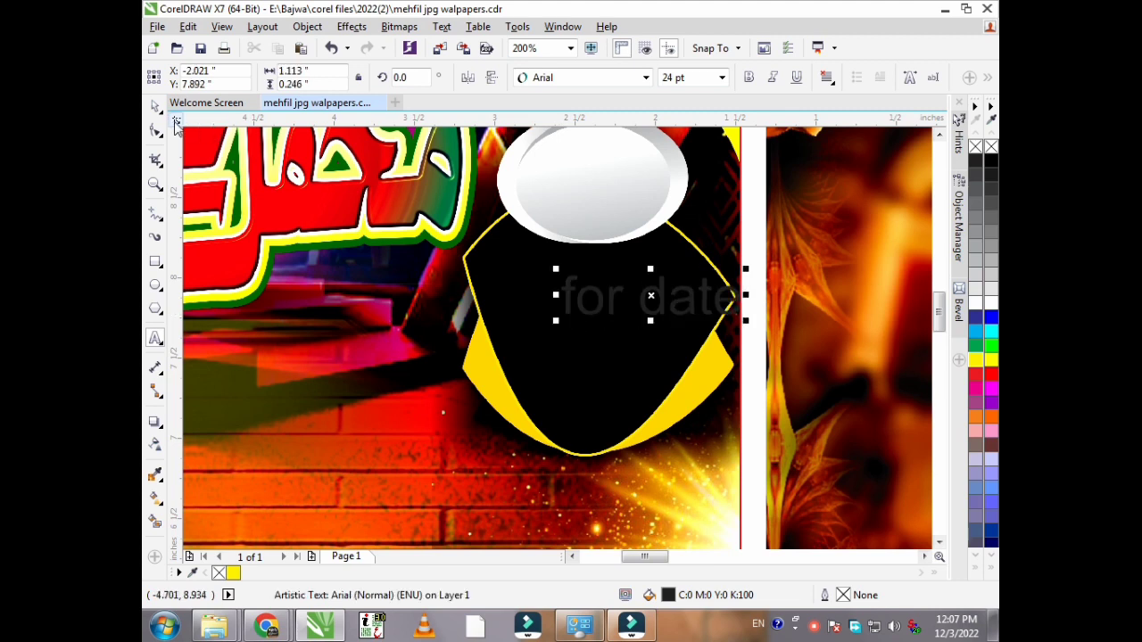
{"action": "left_click_drag", "start_coordinate": [650, 295], "coordinate": [590, 303]}
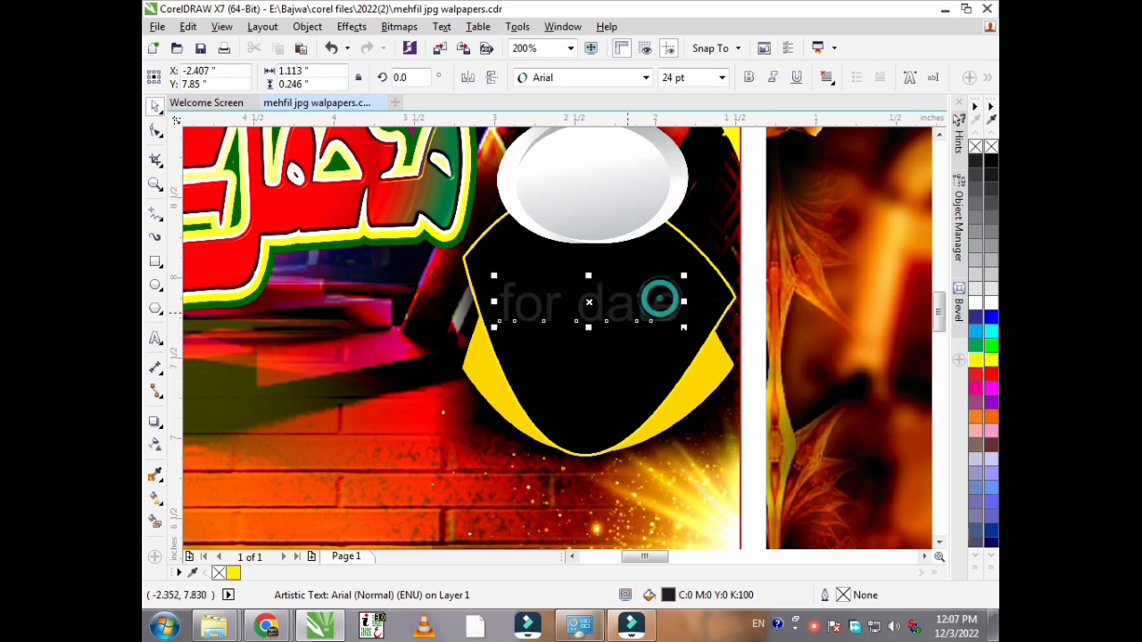
{"action": "left_click", "coordinate": [975, 360]}
{"action": "scroll", "coordinate": [746, 256], "scroll_direction": "down", "scroll_amount": 2}
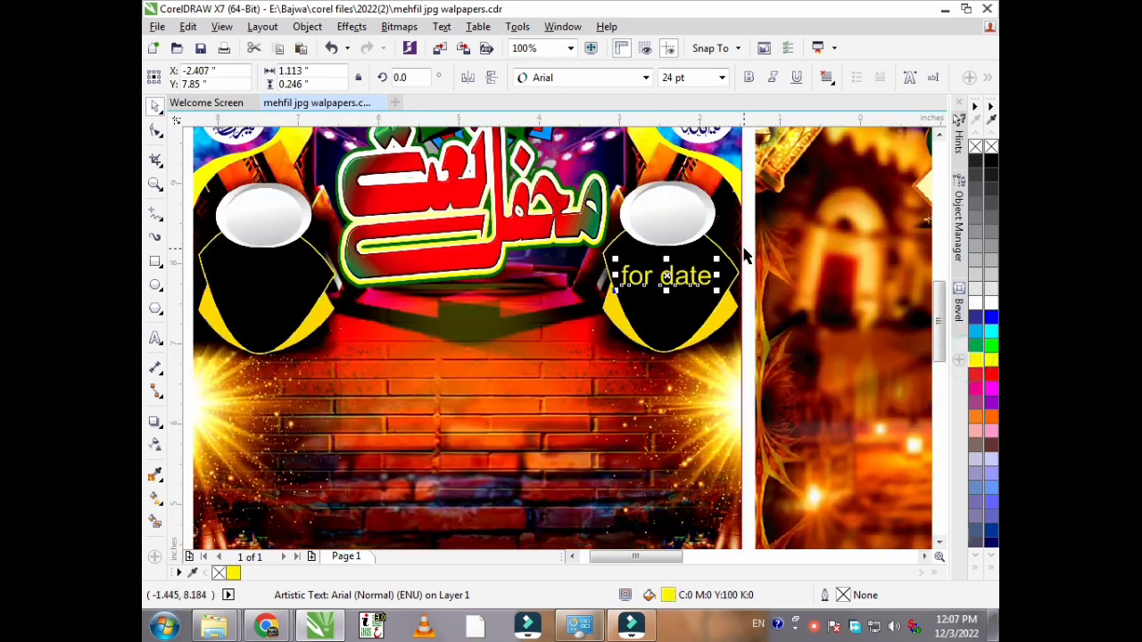
Step: Add the text "Address" in yellow, placed across the black shape below the red-title poster's left oval
{"action": "scroll", "coordinate": [192, 276], "scroll_direction": "up", "scroll_amount": 2}
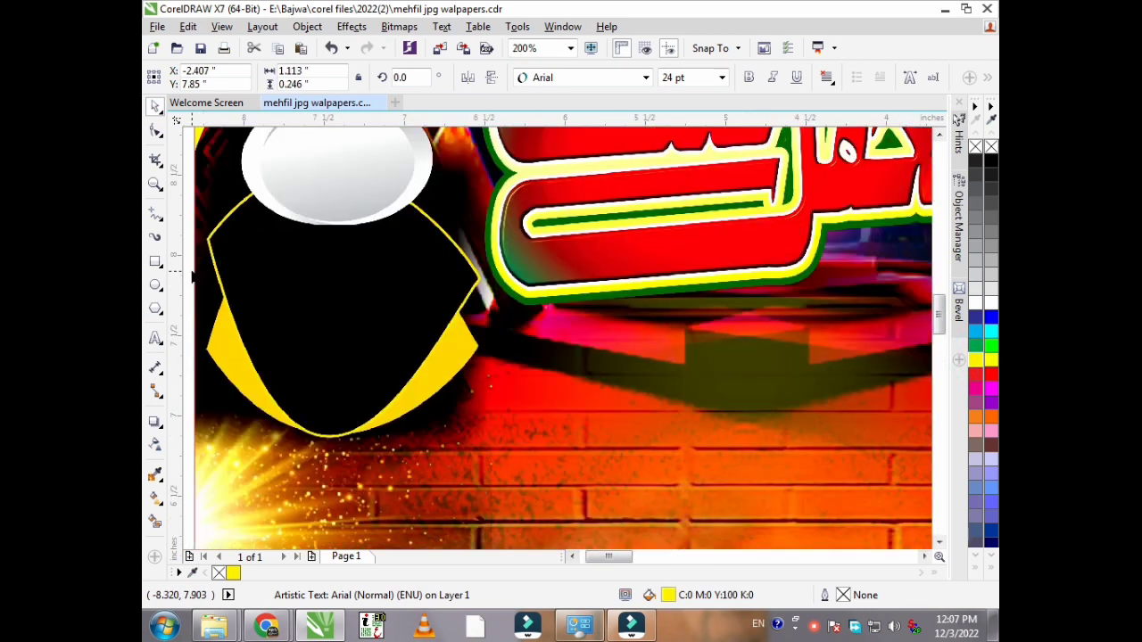
{"action": "left_click", "coordinate": [155, 338]}
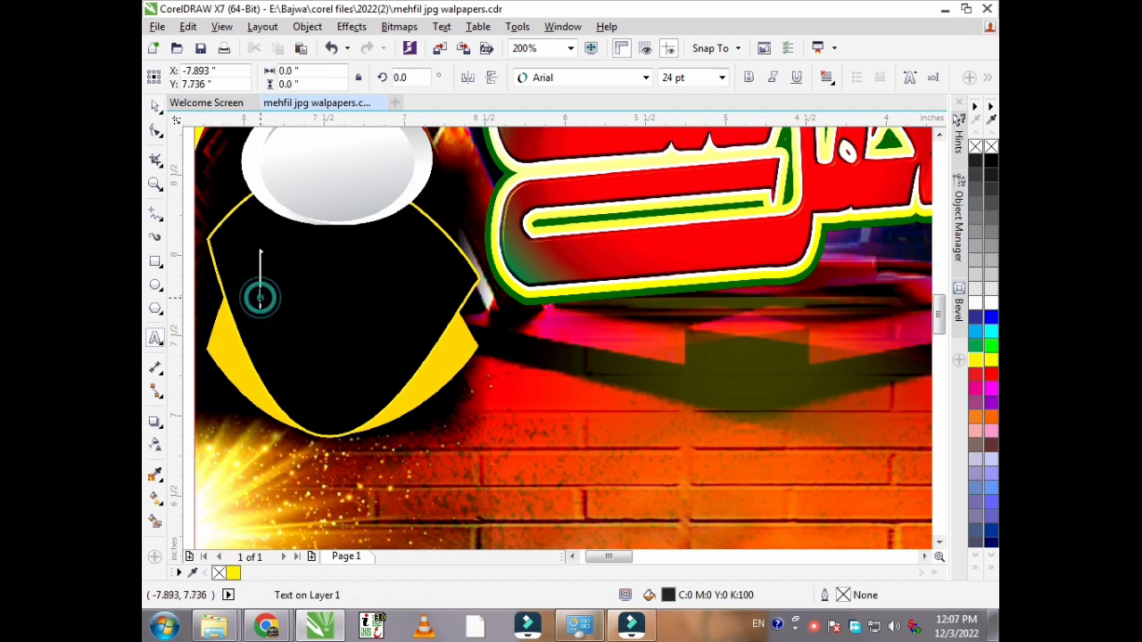
{"action": "left_click", "coordinate": [326, 278]}
{"action": "type", "text": "Adress"}
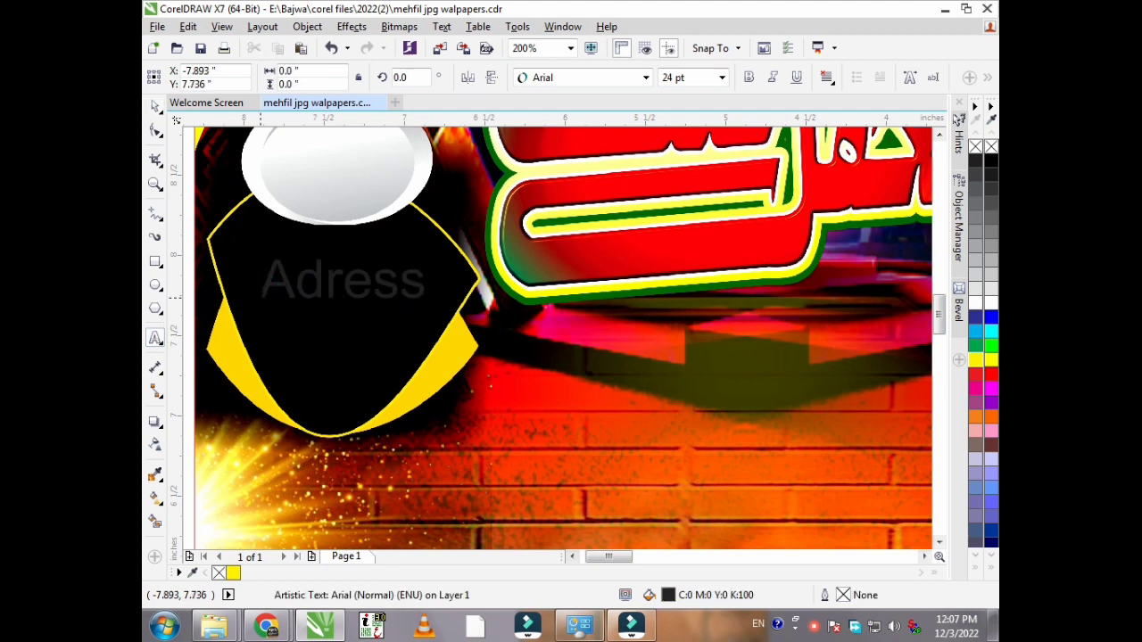
{"action": "left_click", "coordinate": [155, 105]}
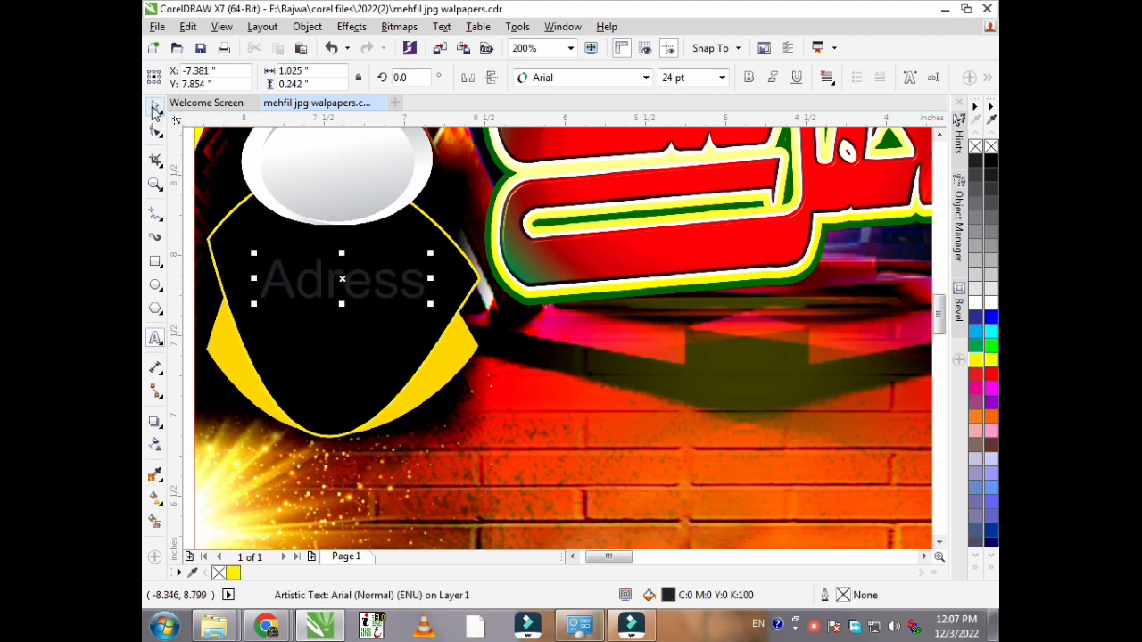
{"action": "left_click", "coordinate": [233, 573]}
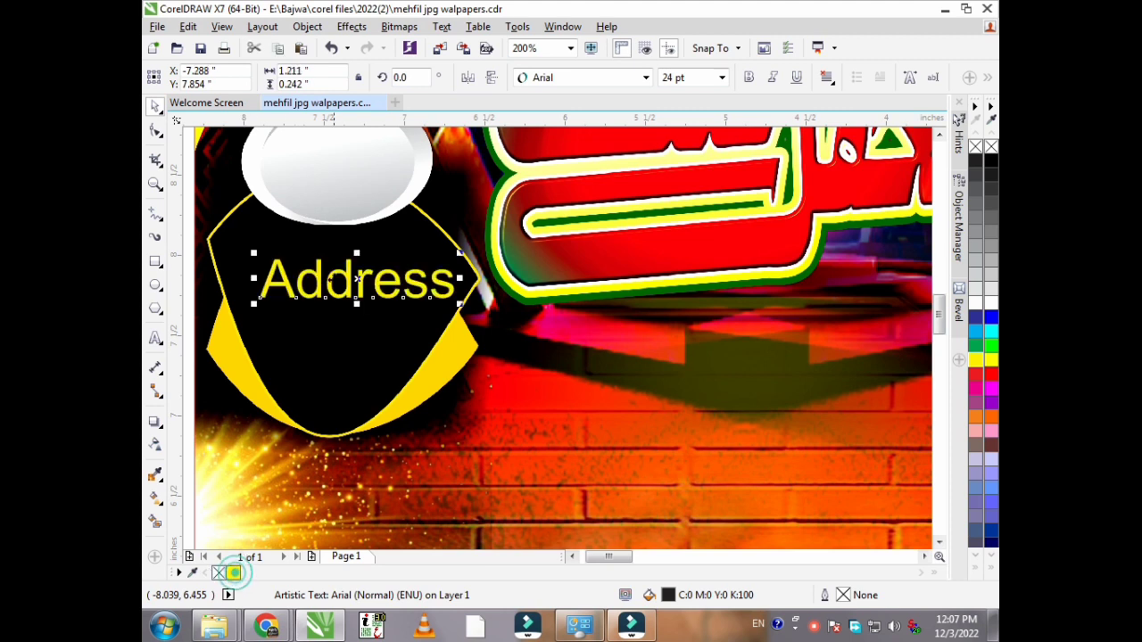
{"action": "left_click", "coordinate": [341, 289]}
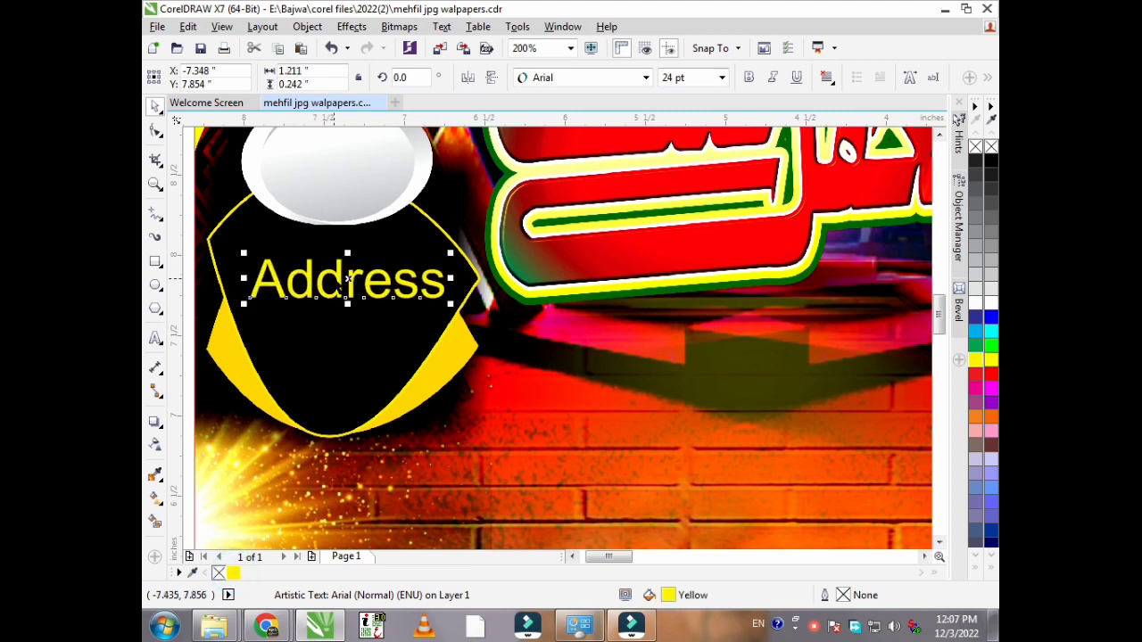
Step: Undo the last move of the "Address" text
{"action": "left_click", "coordinate": [336, 291]}
{"action": "right_click", "coordinate": [336, 295]}
{"action": "left_click", "coordinate": [324, 294]}
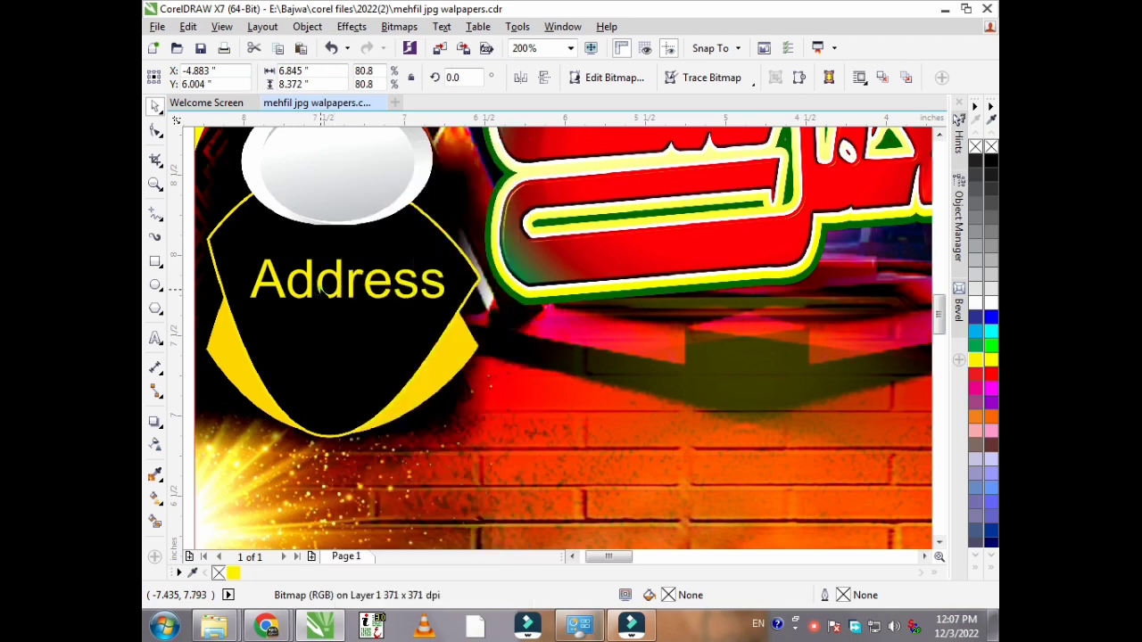
{"action": "key", "text": "F3"}
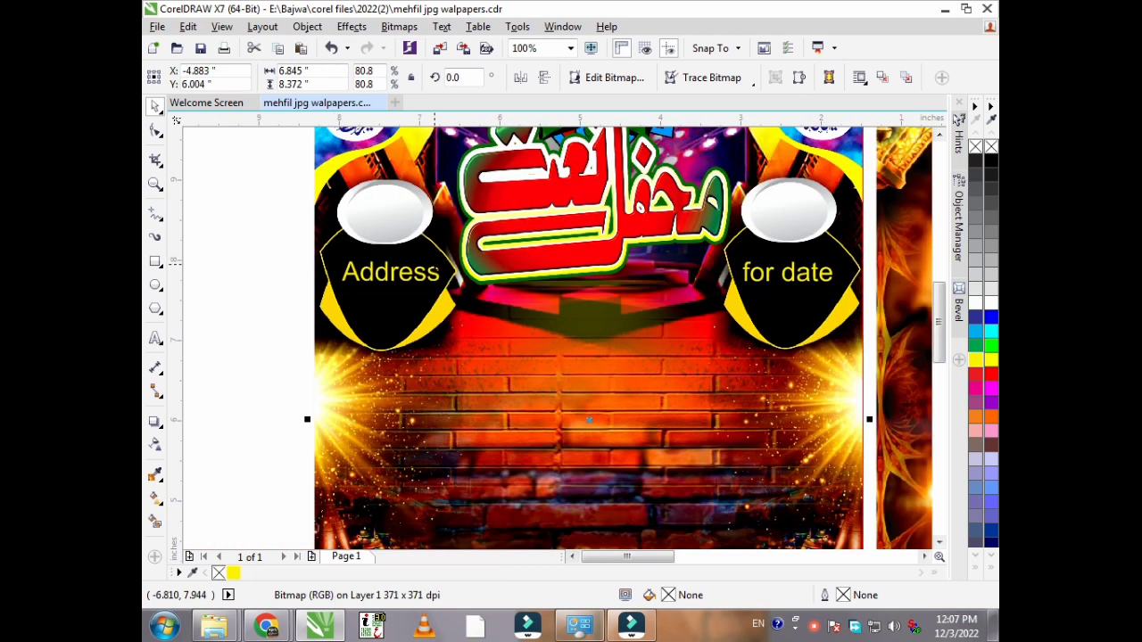
{"action": "key", "text": "F3"}
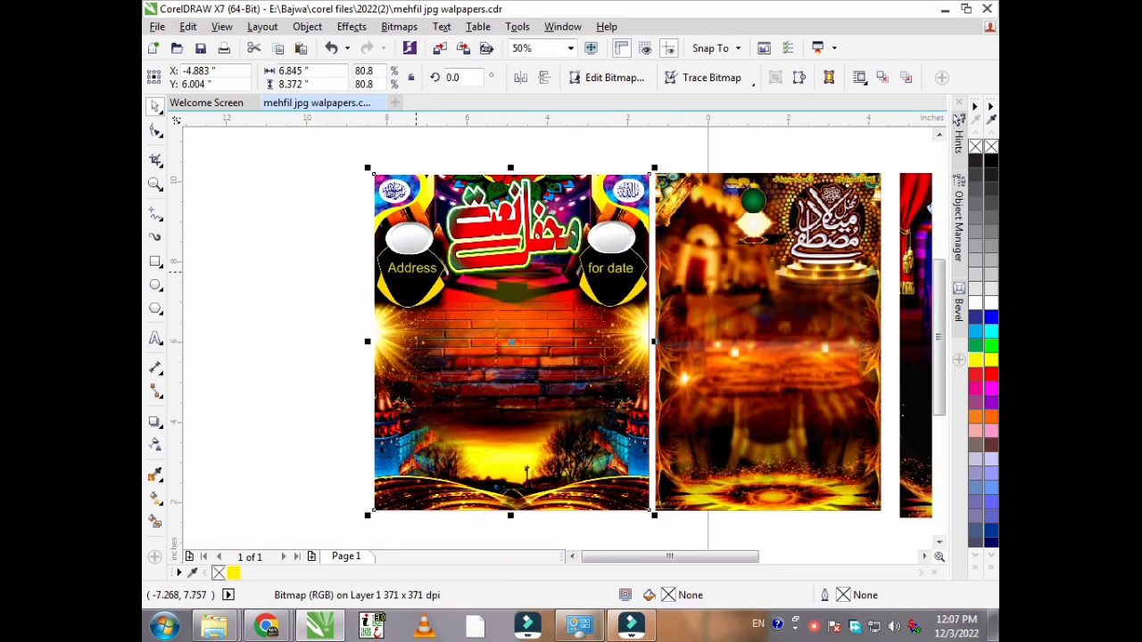
{"action": "left_click", "coordinate": [413, 268]}
{"action": "right_click", "coordinate": [417, 252]}
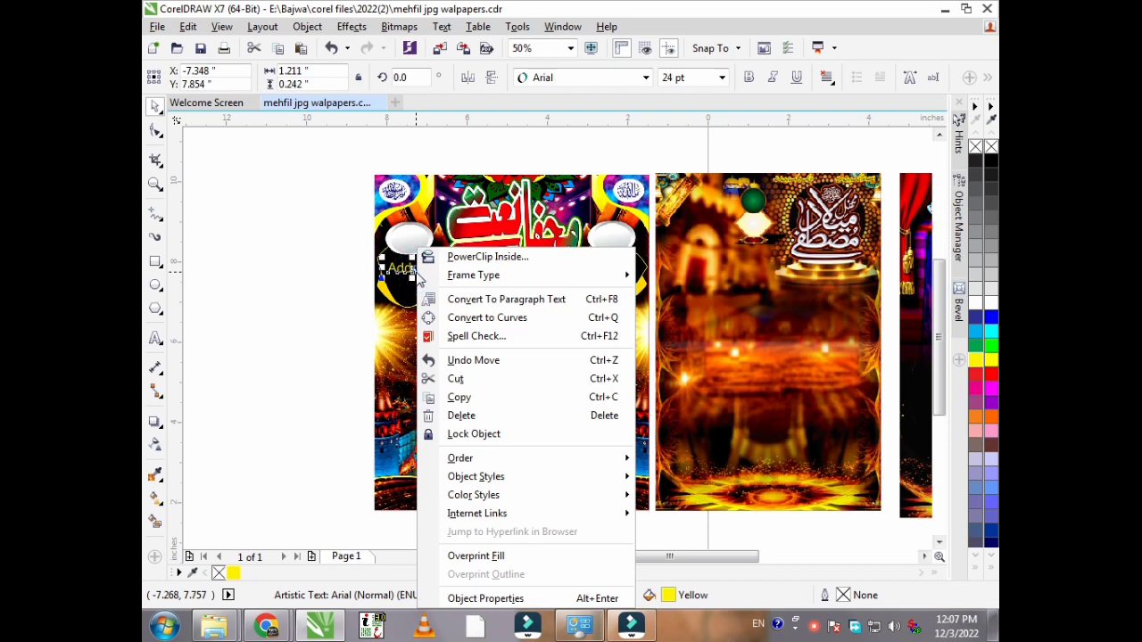
{"action": "left_click", "coordinate": [473, 361]}
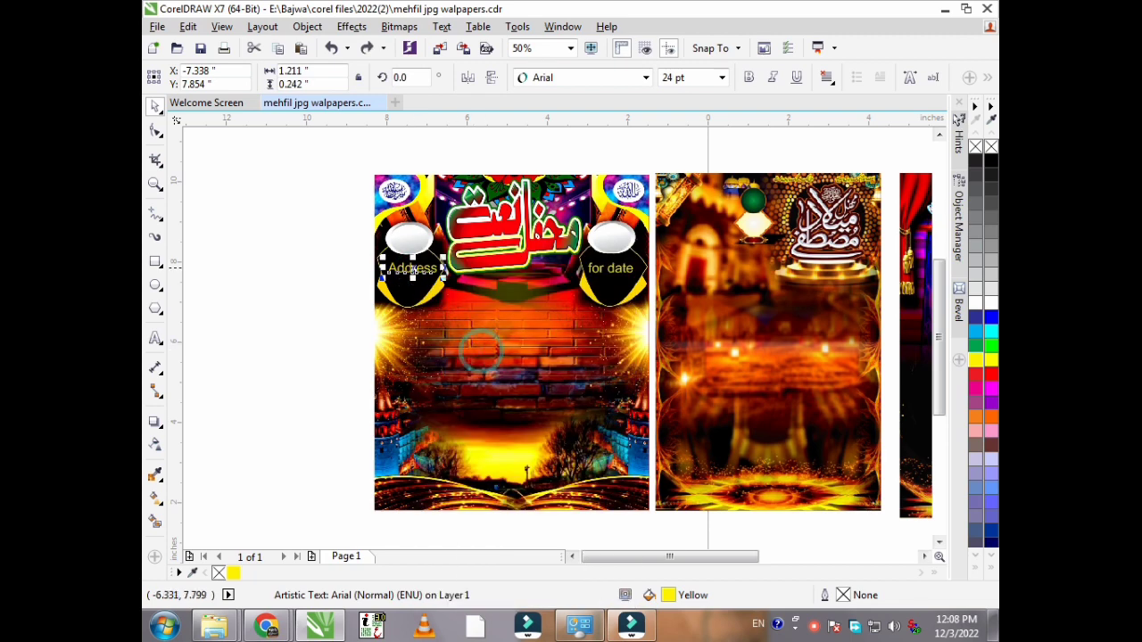
Step: Run a spell check on the "Address" text and close the spell checker
{"action": "scroll", "coordinate": [413, 272], "scroll_direction": "up", "scroll_amount": 2}
{"action": "right_click", "coordinate": [392, 268]}
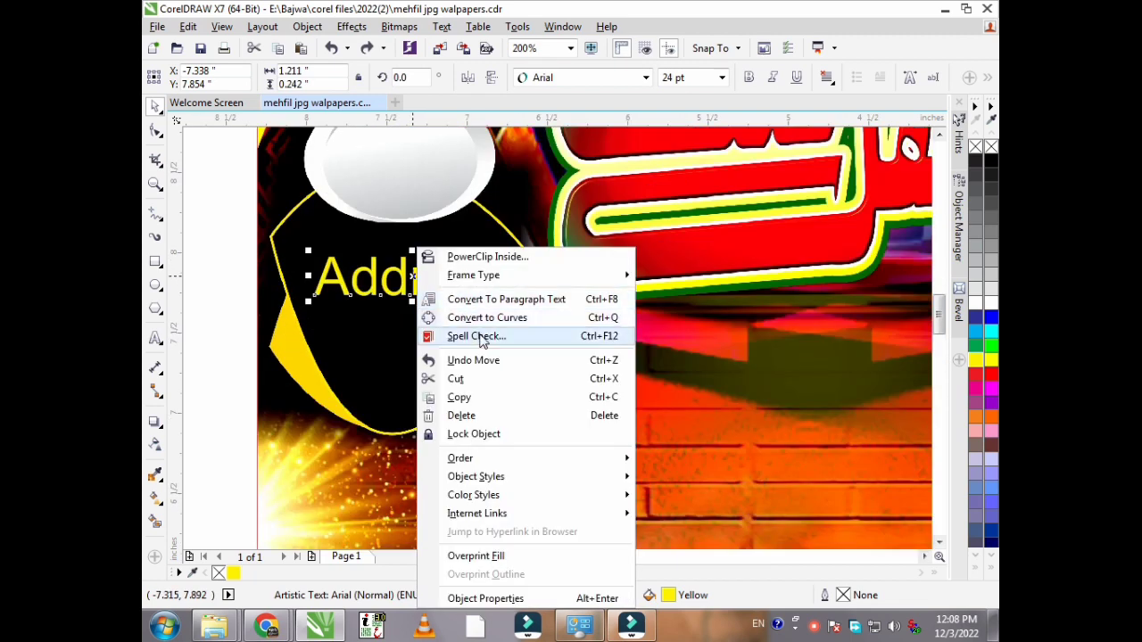
{"action": "left_click", "coordinate": [473, 334]}
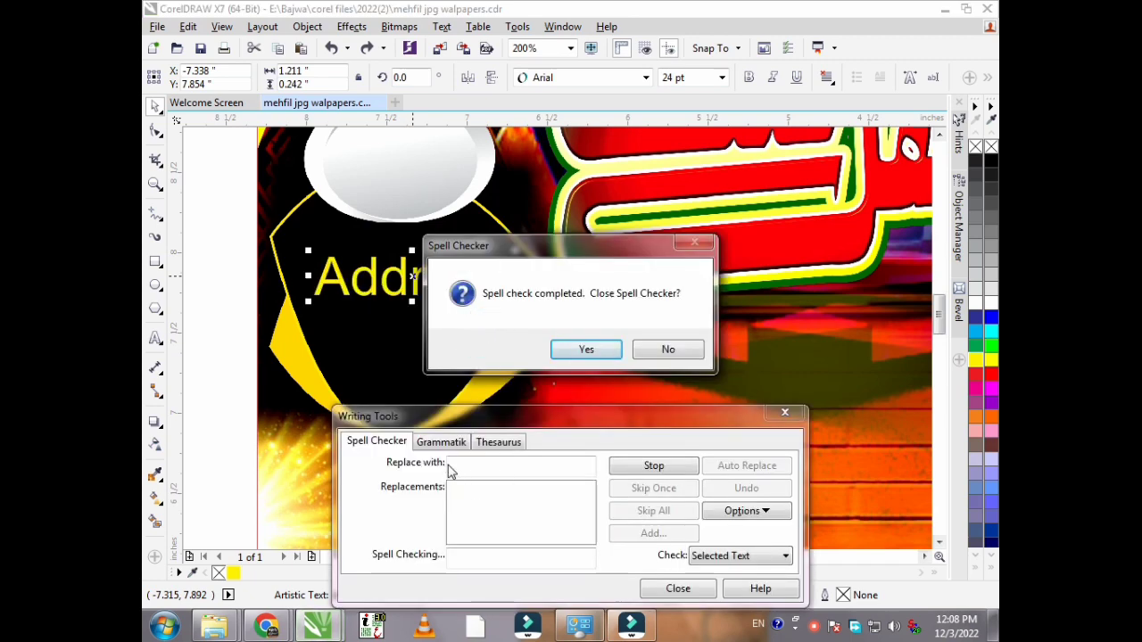
{"action": "left_click", "coordinate": [584, 349]}
Step: Examine the brick wall and the light bursts on both sides of the red-title poster up close
{"action": "scroll", "coordinate": [430, 291], "scroll_direction": "down", "scroll_amount": 2}
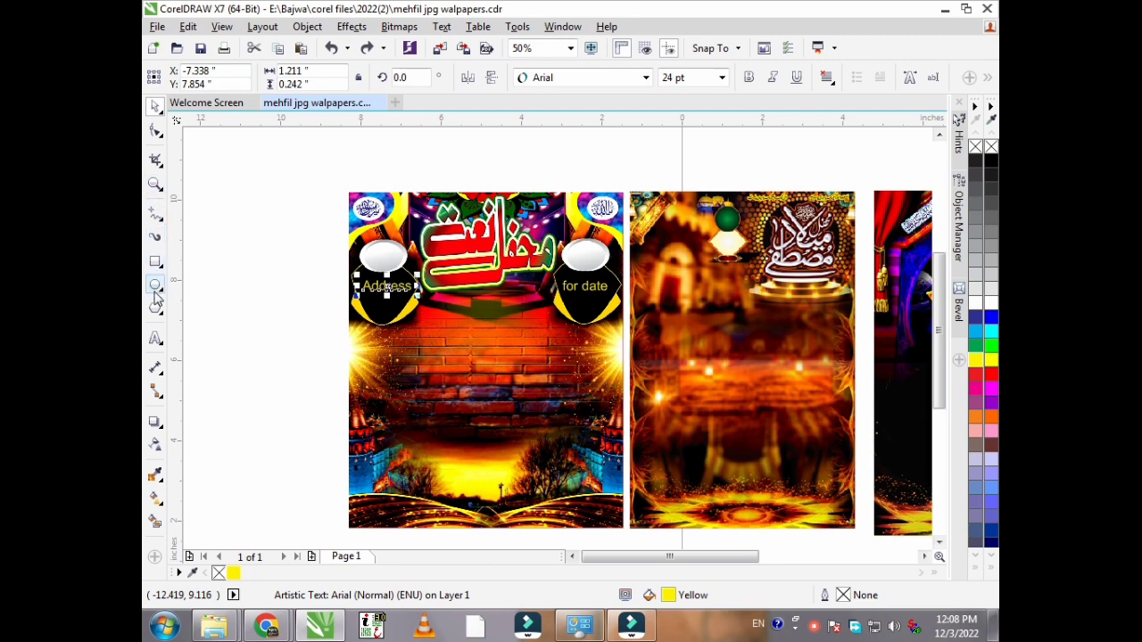
{"action": "left_click", "coordinate": [156, 183]}
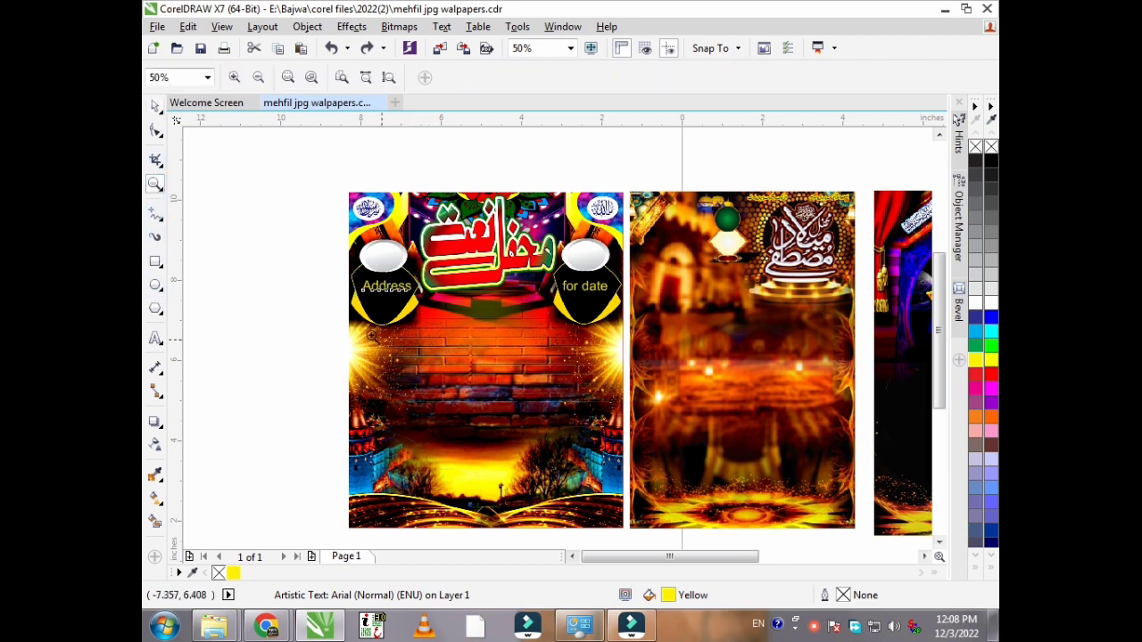
{"action": "left_click_drag", "start_coordinate": [311, 308], "coordinate": [420, 428]}
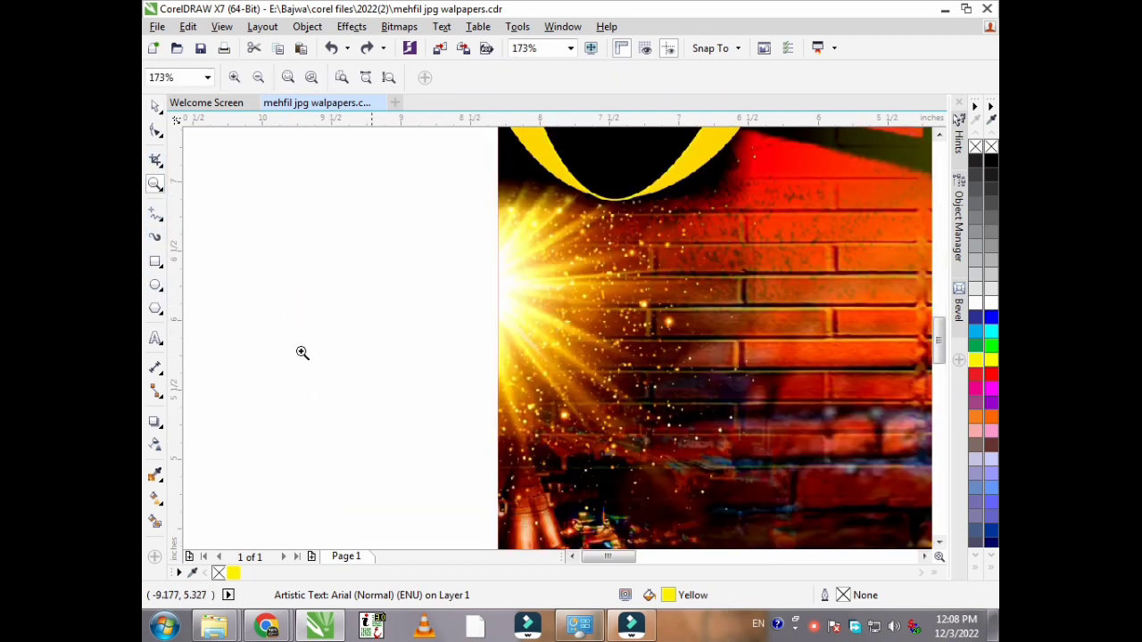
{"action": "scroll", "coordinate": [571, 300], "scroll_direction": "down", "scroll_amount": 3}
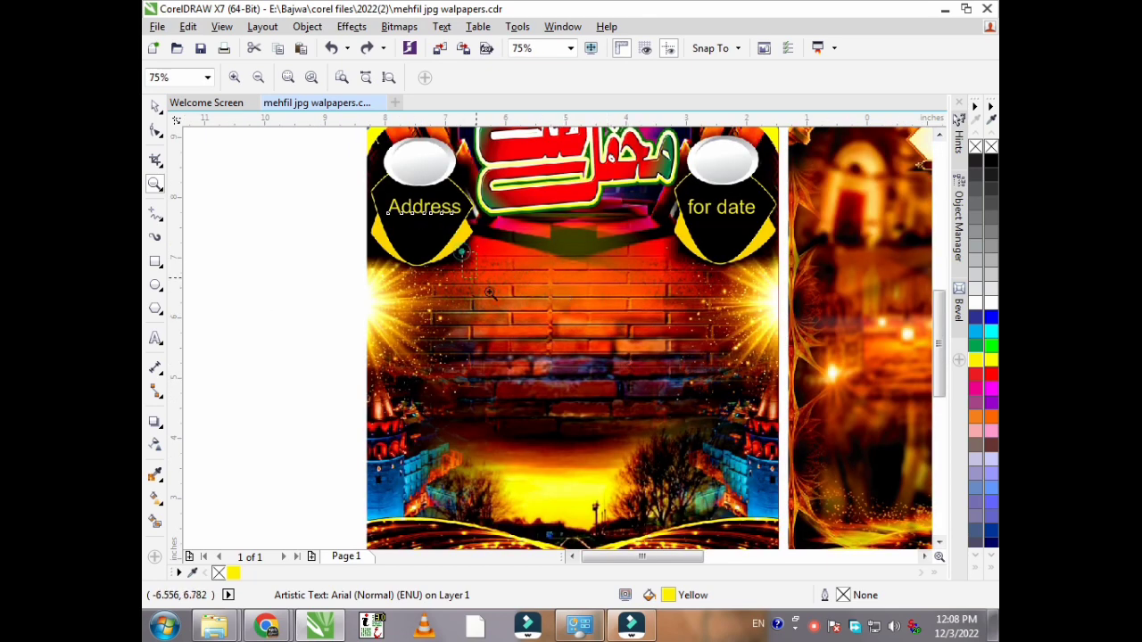
{"action": "left_click_drag", "start_coordinate": [462, 254], "coordinate": [709, 433]}
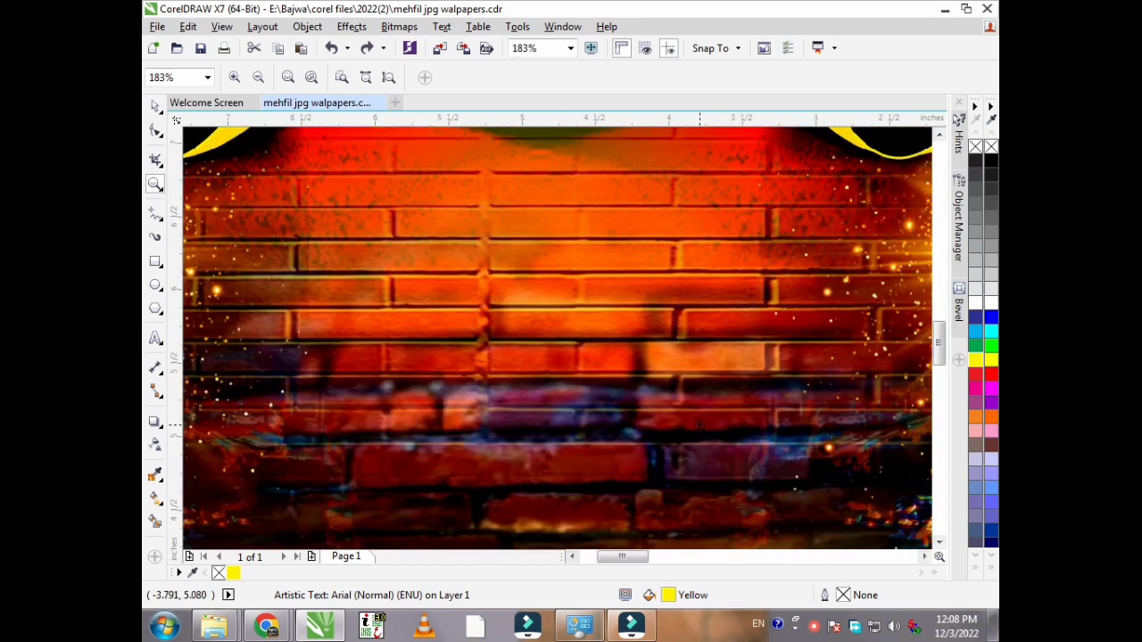
{"action": "scroll", "coordinate": [866, 462], "scroll_direction": "down", "scroll_amount": 2}
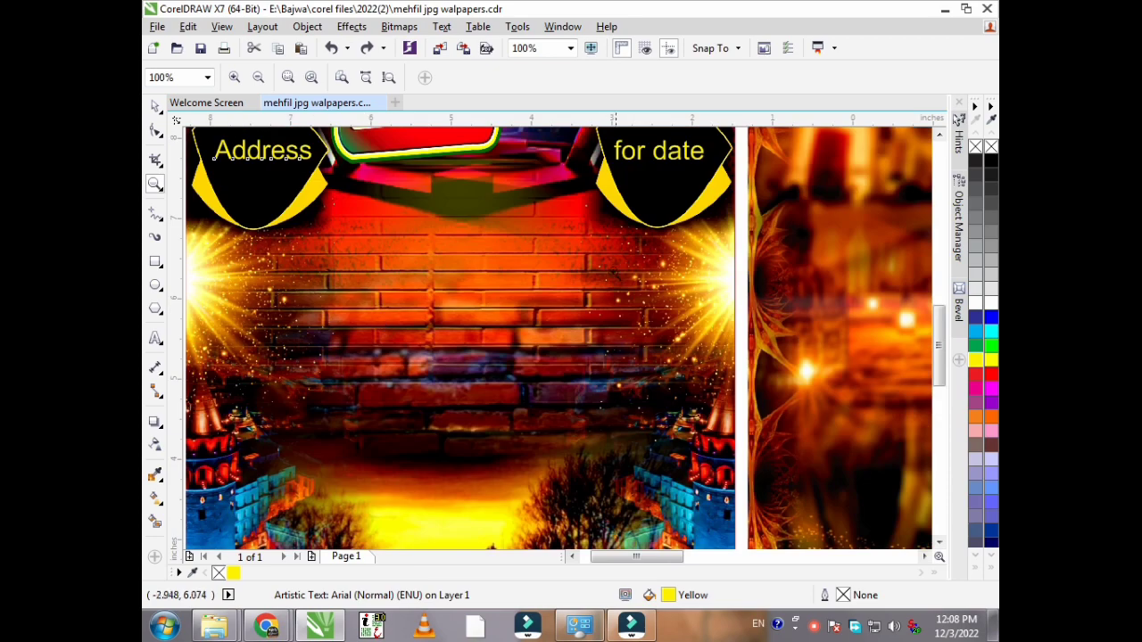
{"action": "left_click_drag", "start_coordinate": [612, 206], "coordinate": [812, 421]}
{"action": "scroll", "coordinate": [619, 224], "scroll_direction": "down", "scroll_amount": 2}
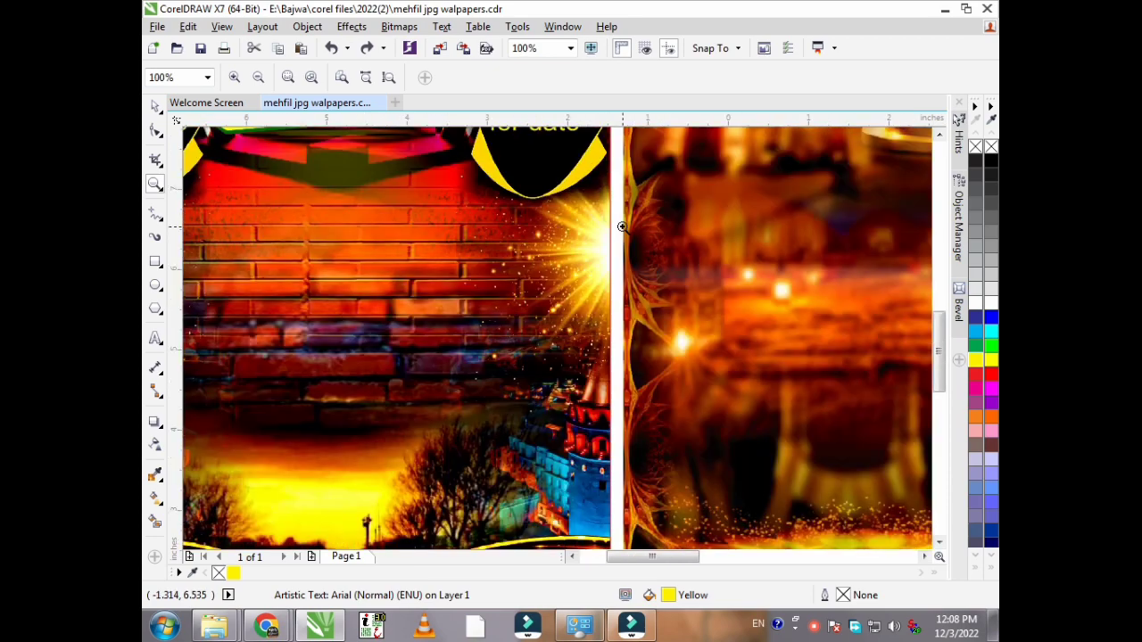
Step: Examine the towers, sunset trees and glowing curved lines in the lower half of the red-title poster up close
{"action": "scroll", "coordinate": [620, 223], "scroll_direction": "down", "scroll_amount": 2}
{"action": "left_click_drag", "start_coordinate": [537, 244], "coordinate": [661, 441]}
{"action": "scroll", "coordinate": [798, 230], "scroll_direction": "down", "scroll_amount": 2}
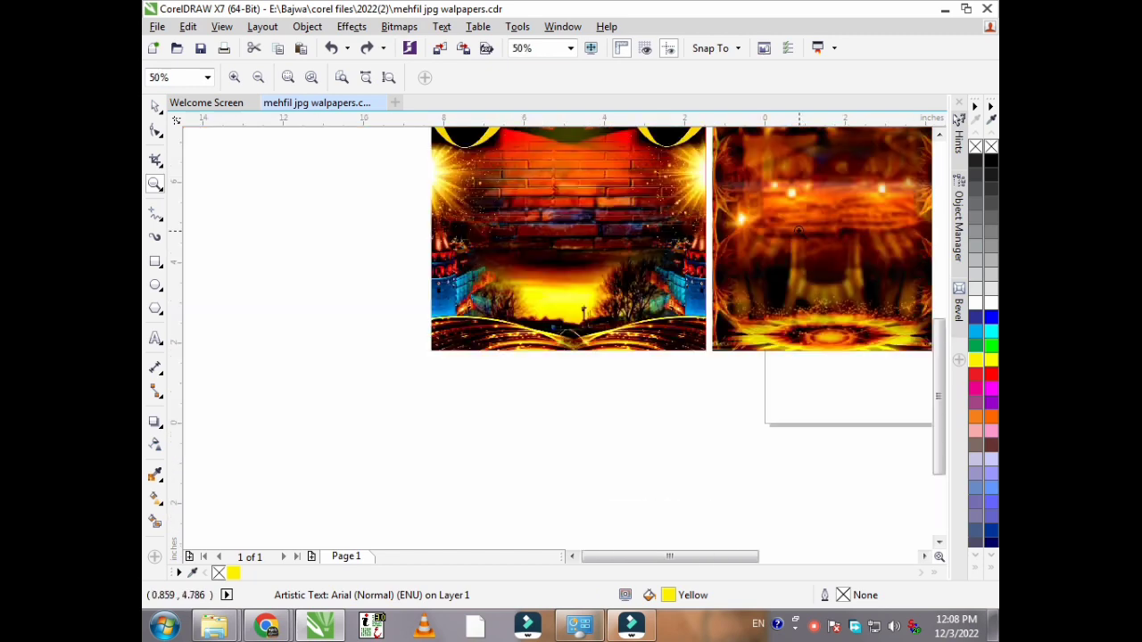
{"action": "left_click_drag", "start_coordinate": [364, 172], "coordinate": [364, 171]}
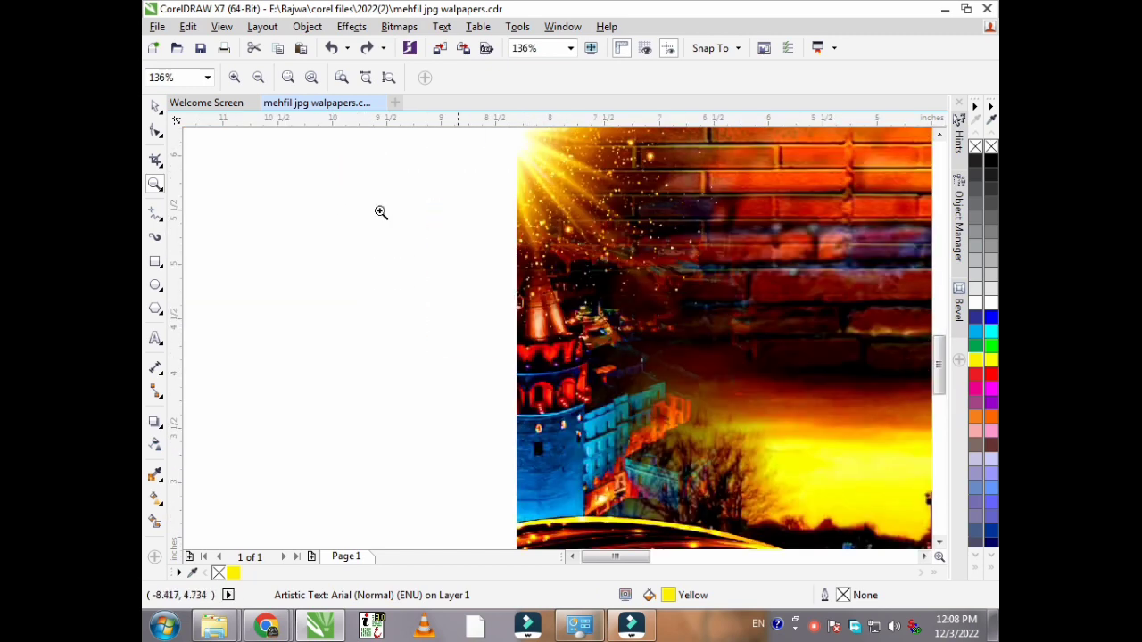
{"action": "scroll", "coordinate": [418, 244], "scroll_direction": "down", "scroll_amount": 2}
{"action": "scroll", "coordinate": [584, 343], "scroll_direction": "up", "scroll_amount": 2}
{"action": "left_click_drag", "start_coordinate": [438, 178], "coordinate": [768, 397]}
{"action": "scroll", "coordinate": [581, 305], "scroll_direction": "down", "scroll_amount": 2}
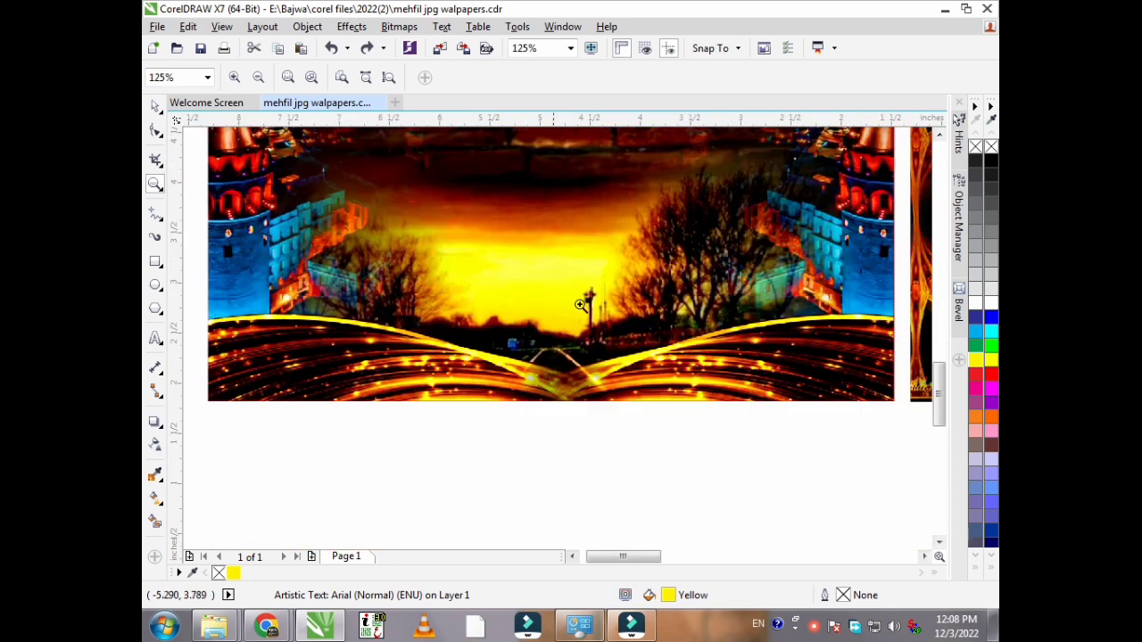
{"action": "left_click_drag", "start_coordinate": [534, 455], "coordinate": [957, 299]}
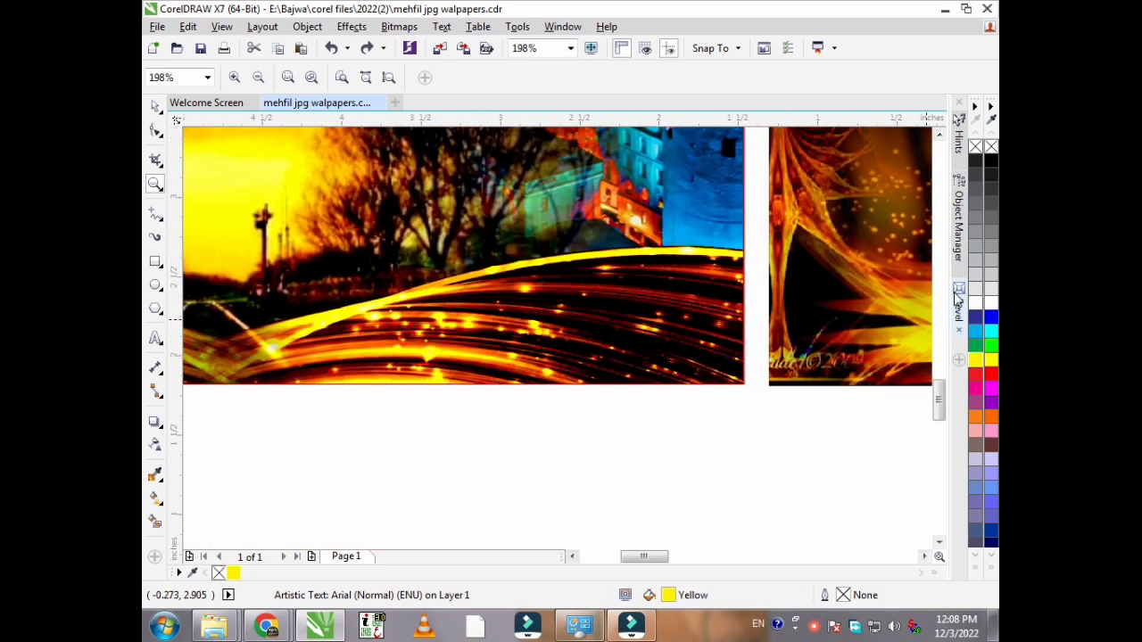
{"action": "scroll", "coordinate": [536, 437], "scroll_direction": "down", "scroll_amount": 4}
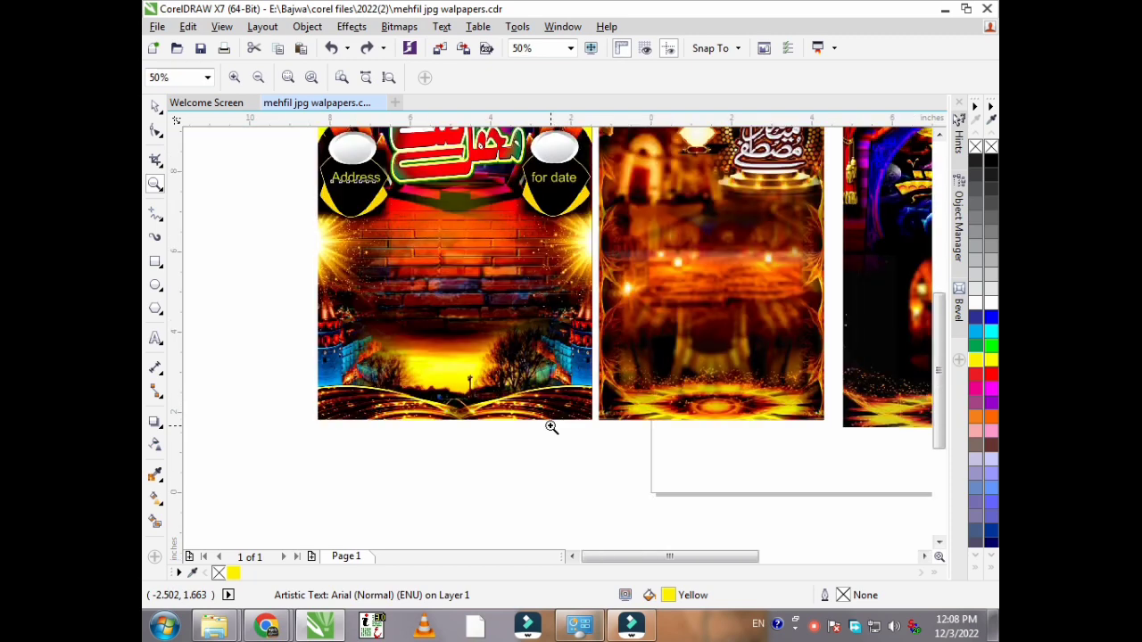
{"action": "scroll", "coordinate": [533, 413], "scroll_direction": "down", "scroll_amount": 2}
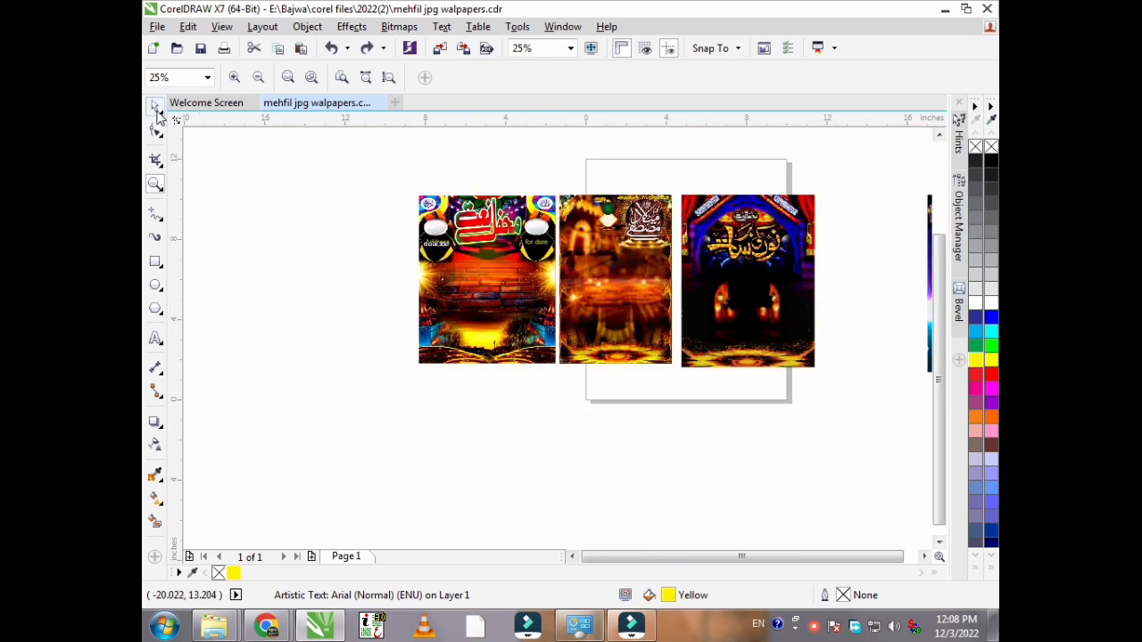
Step: Scale the magenta poster to about 5.85 × 8.63 inches and place it directly beside the black-and-blue poster, matching its top and bottom edges
{"action": "left_click", "coordinate": [155, 105]}
{"action": "scroll", "coordinate": [351, 293], "scroll_direction": "down", "scroll_amount": 1}
{"action": "scroll", "coordinate": [615, 286], "scroll_direction": "up", "scroll_amount": 1}
{"action": "left_click", "coordinate": [691, 280]}
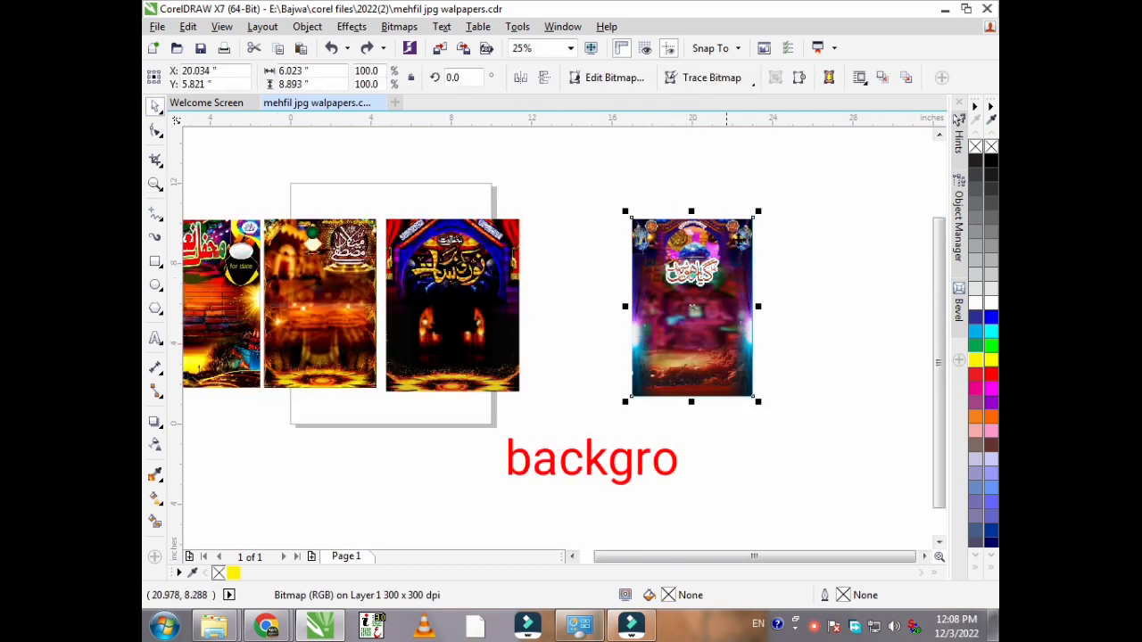
{"action": "left_click_drag", "start_coordinate": [763, 211], "coordinate": [744, 230]}
{"action": "left_click_drag", "start_coordinate": [688, 314], "coordinate": [577, 302]}
{"action": "scroll", "coordinate": [592, 269], "scroll_direction": "up", "scroll_amount": 1}
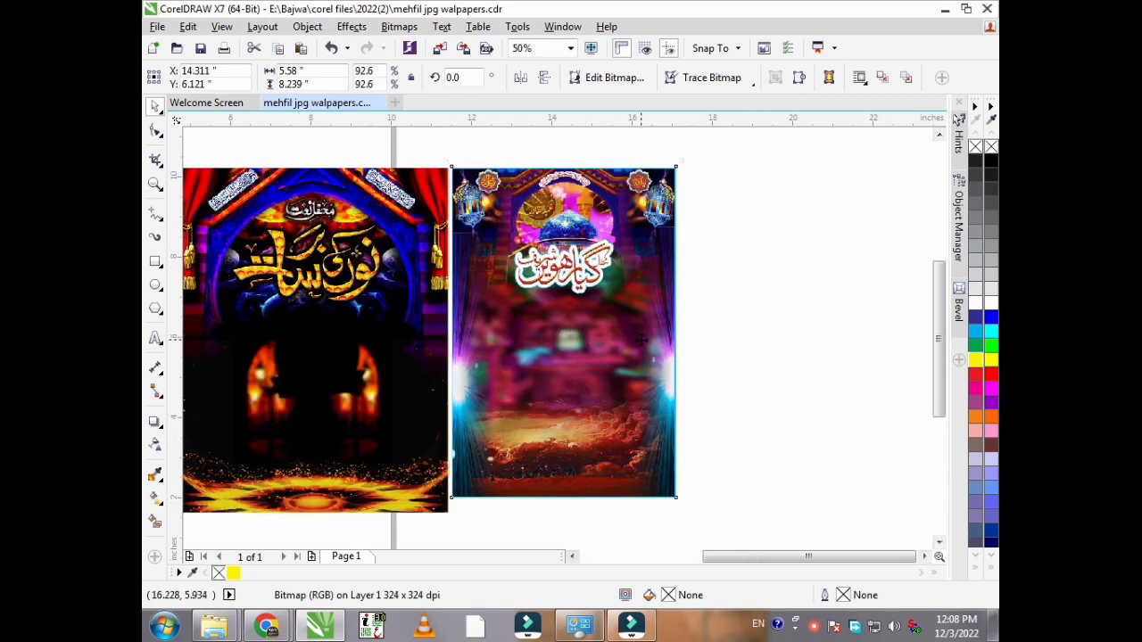
{"action": "left_click_drag", "start_coordinate": [680, 503], "coordinate": [692, 518]}
Step: Adjust the magenta poster with Brightness/Contrast/Intensity, using brightness 1, contrast 27 and intensity -8, and deselect it
{"action": "left_click", "coordinate": [351, 26]}
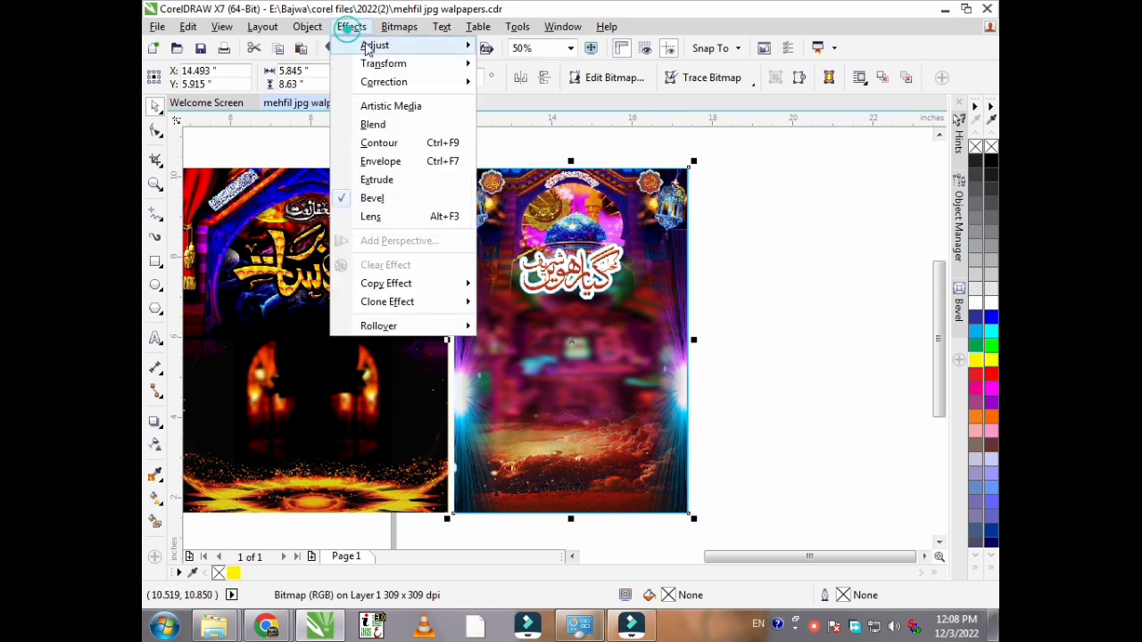
{"action": "mouse_move", "coordinate": [392, 49]}
{"action": "left_click", "coordinate": [589, 131]}
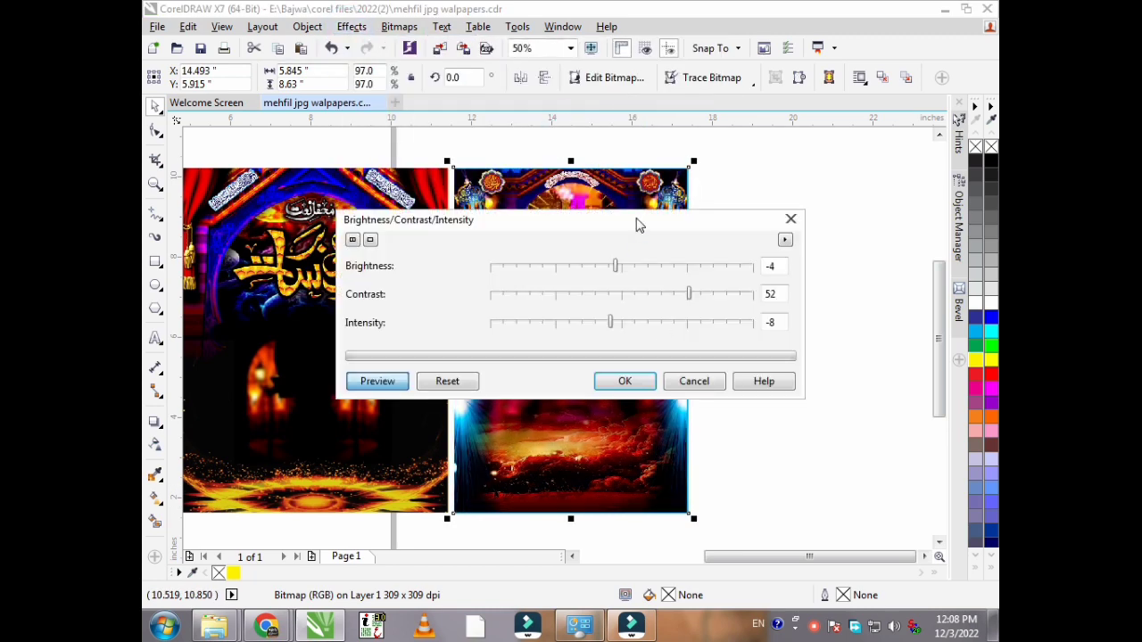
{"action": "left_click_drag", "start_coordinate": [637, 224], "coordinate": [630, 389]}
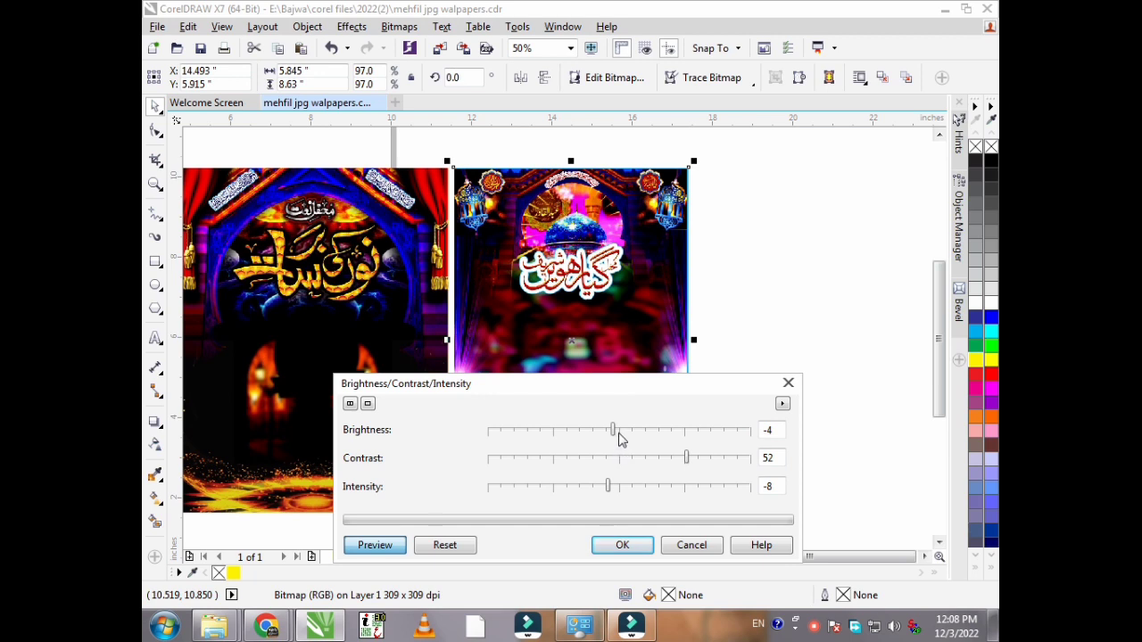
{"action": "left_click", "coordinate": [619, 430]}
{"action": "left_click", "coordinate": [619, 458]}
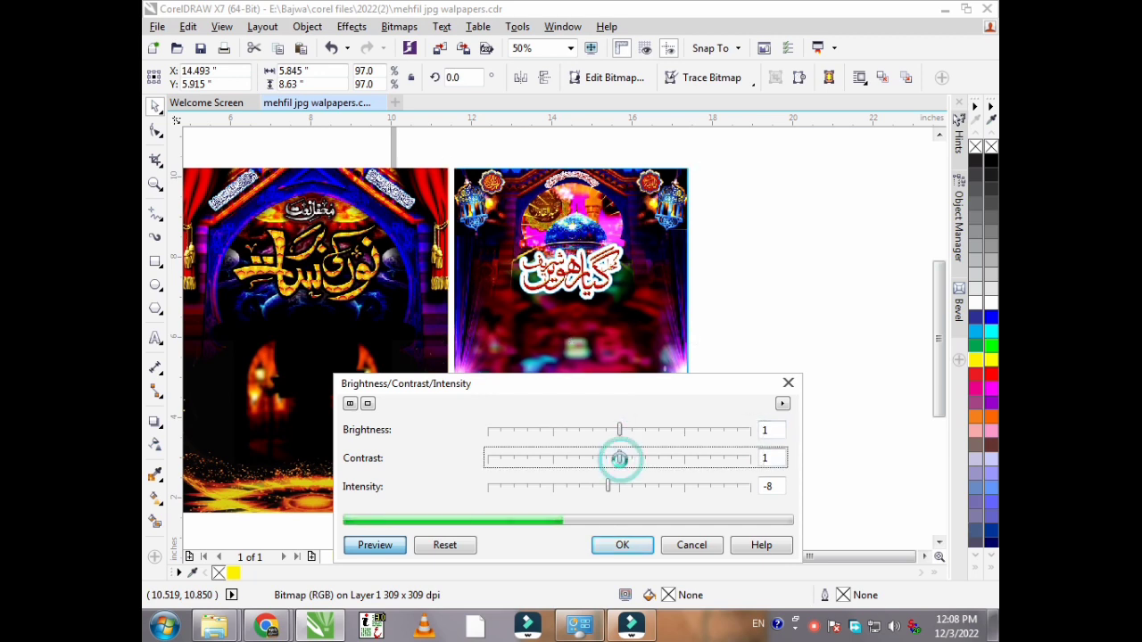
{"action": "left_click", "coordinate": [655, 459]}
{"action": "left_click", "coordinate": [655, 459]}
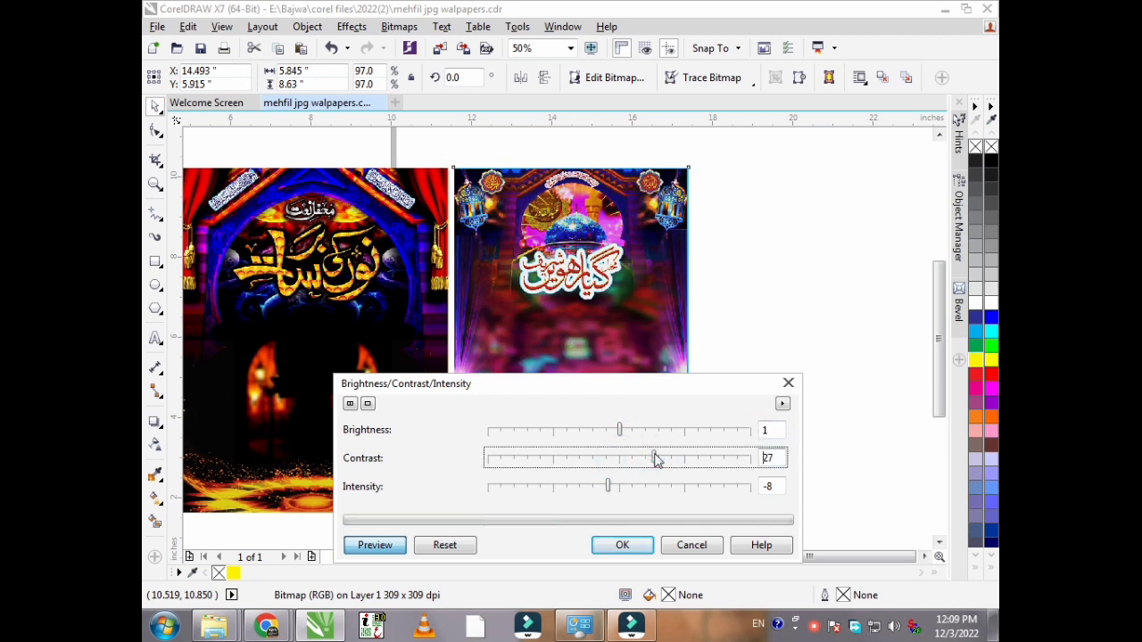
{"action": "left_click", "coordinate": [622, 545]}
{"action": "left_click", "coordinate": [788, 353]}
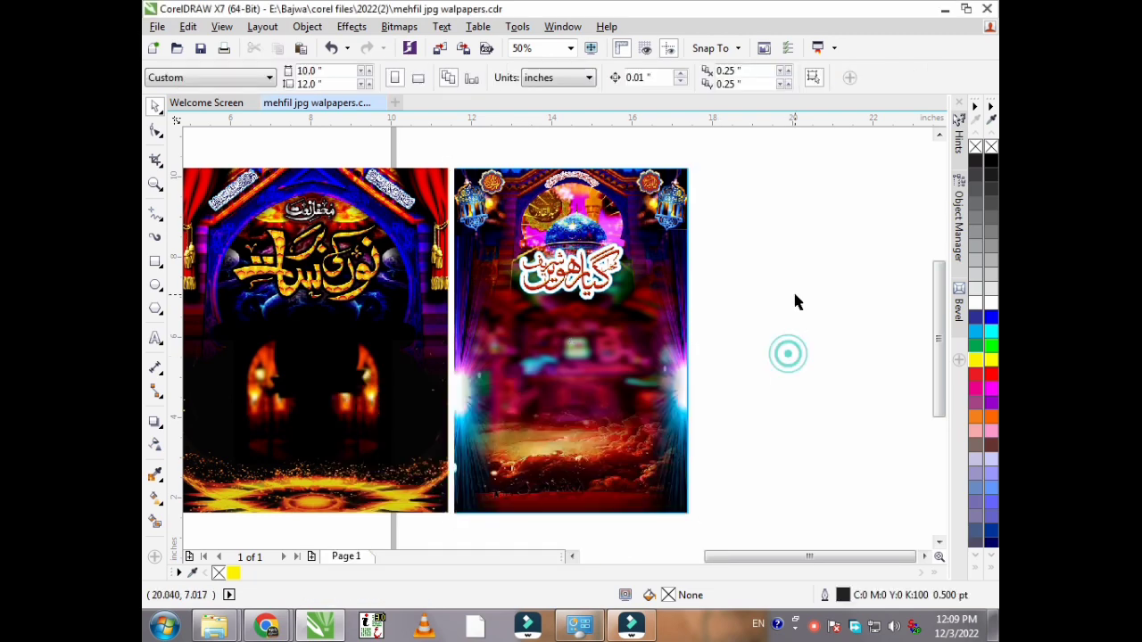
Step: Move the orange poster slightly right, to an X position of about 1.62 inches, between its two neighbours and deselect it
{"action": "scroll", "coordinate": [795, 297], "scroll_direction": "down", "scroll_amount": 1}
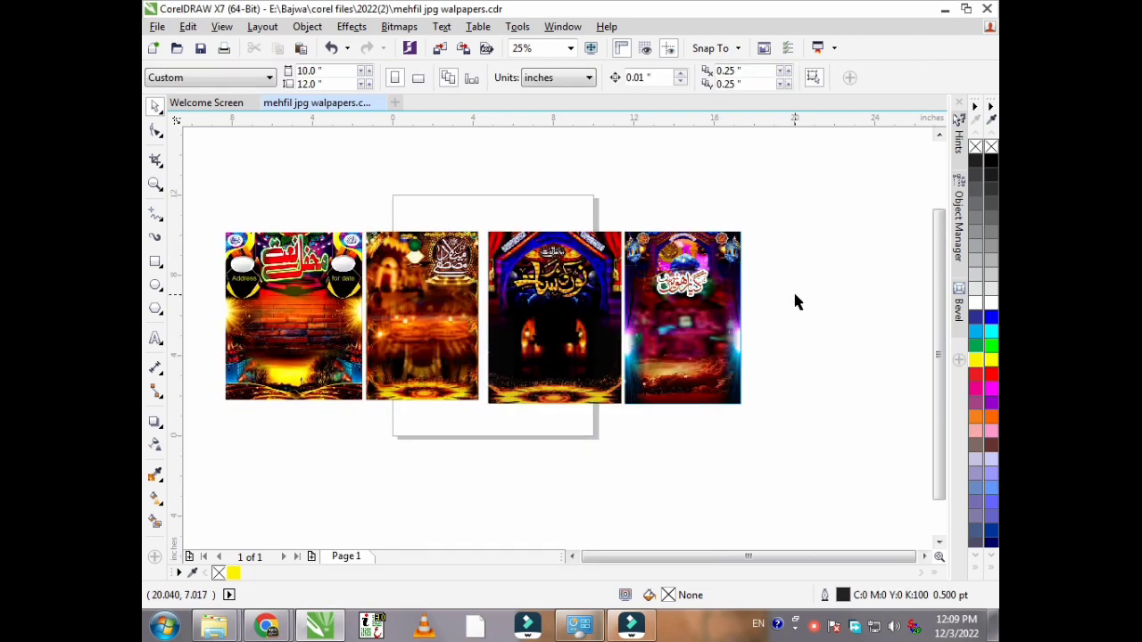
{"action": "left_click", "coordinate": [433, 323]}
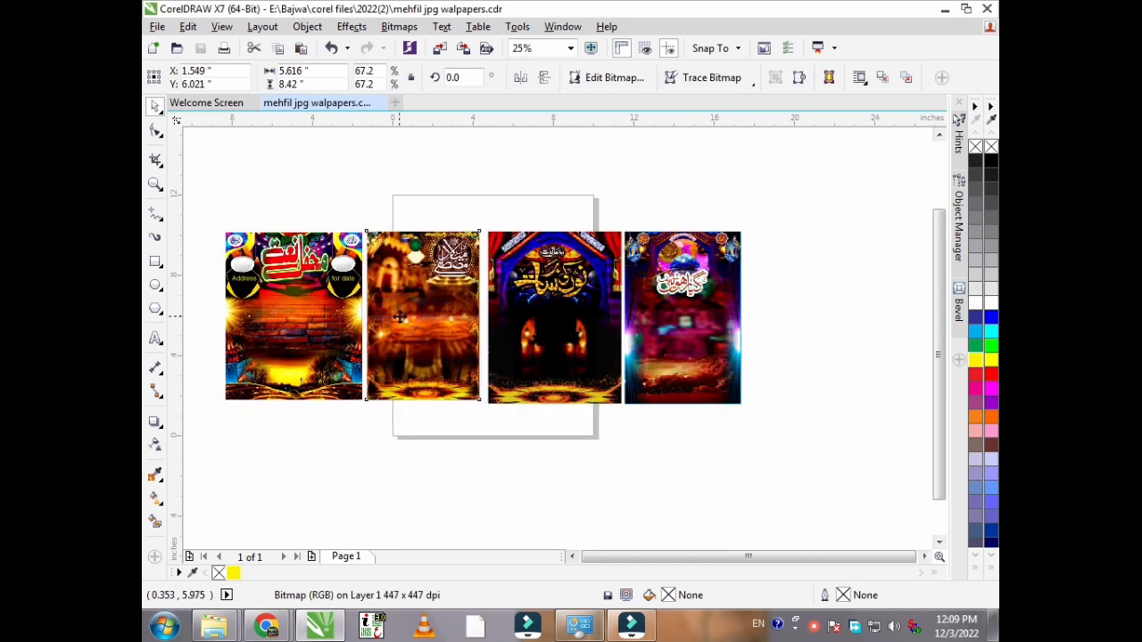
{"action": "left_click_drag", "start_coordinate": [399, 316], "coordinate": [401, 316]}
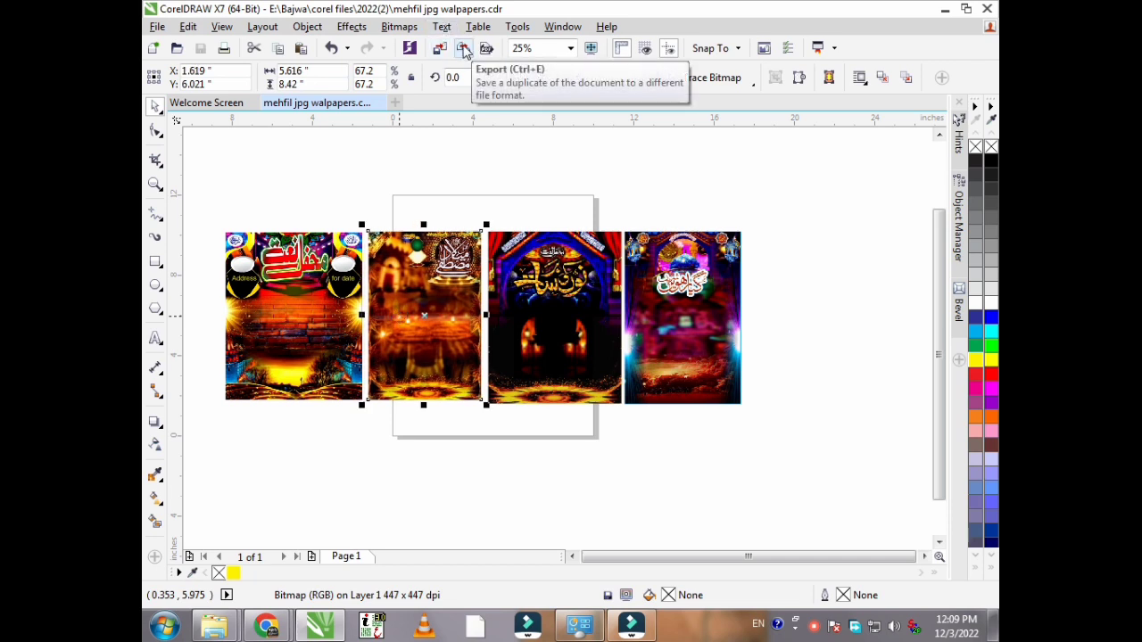
{"action": "left_click", "coordinate": [549, 136]}
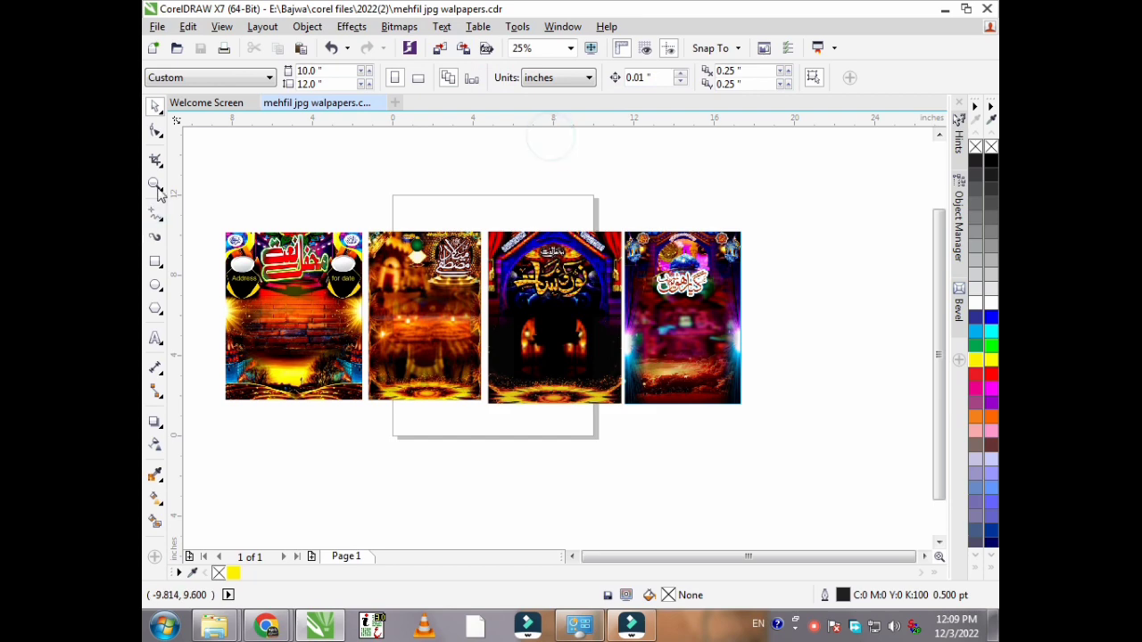